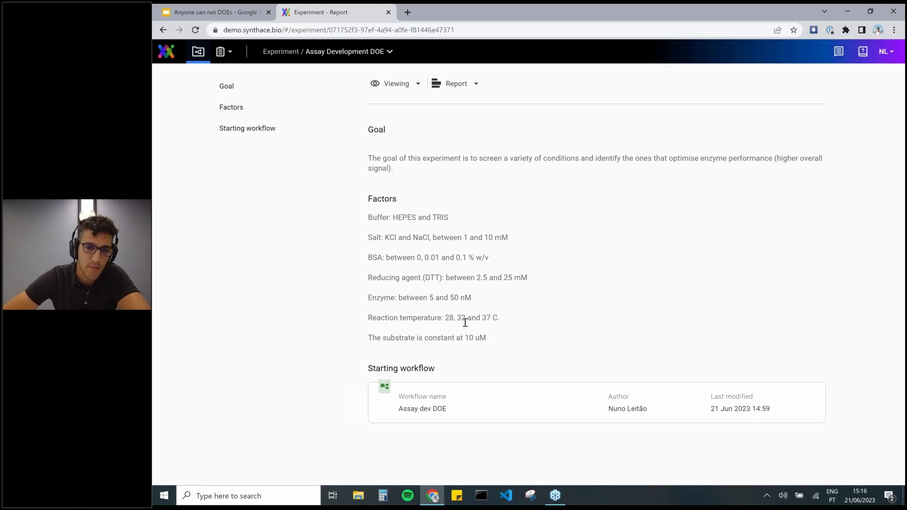
Step: Open the Assay dev DOE starting workflow from the experiment report
{"action": "triple_click", "coordinate": [419, 337]}
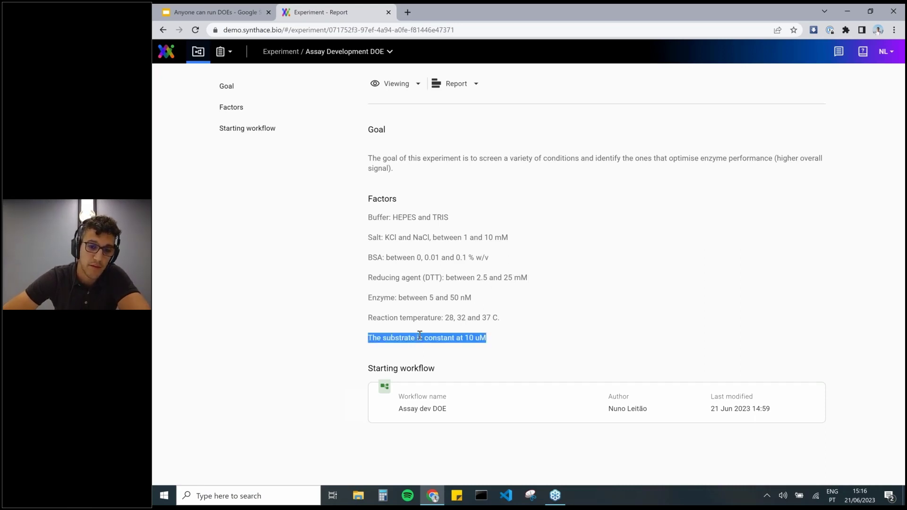
{"action": "left_click", "coordinate": [548, 347]}
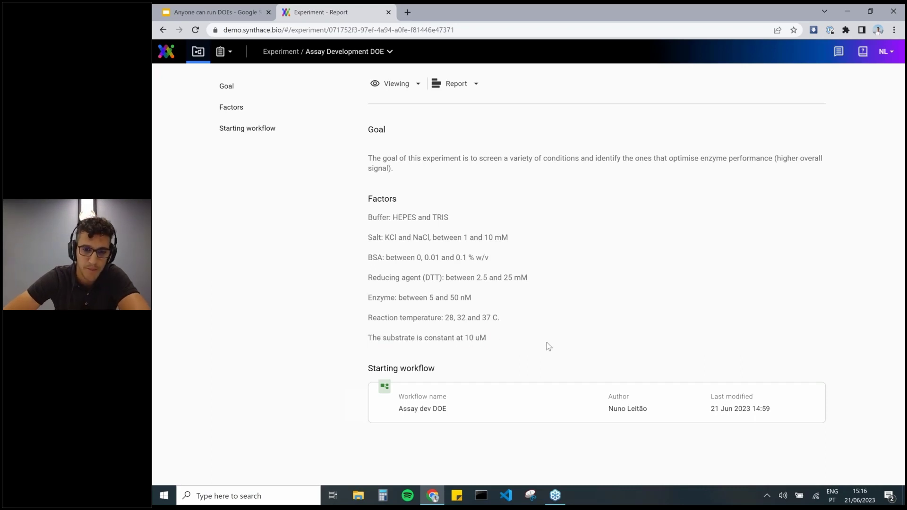
{"action": "left_click", "coordinate": [494, 399]}
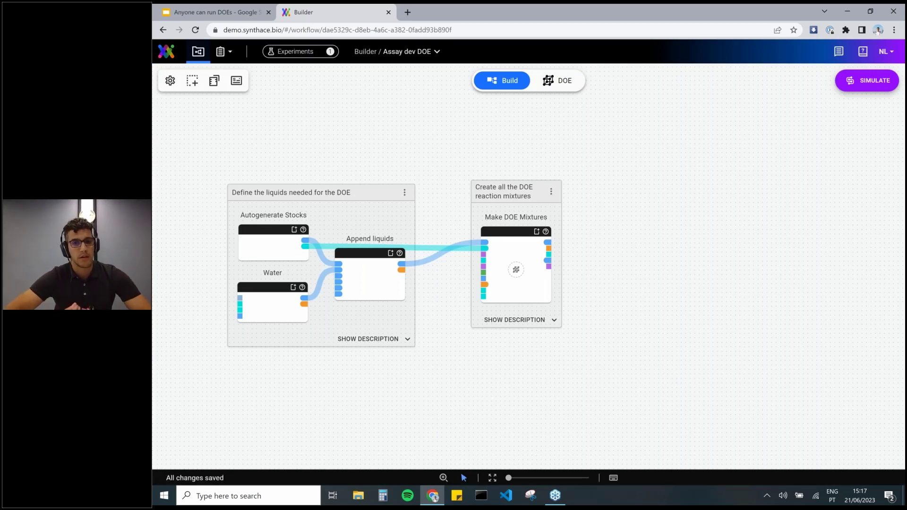
Step: Shift the "Define the liquids needed for the DOE" group slightly and open the Water element's parameters
{"action": "left_click_drag", "start_coordinate": [478, 142], "coordinate": [564, 119]}
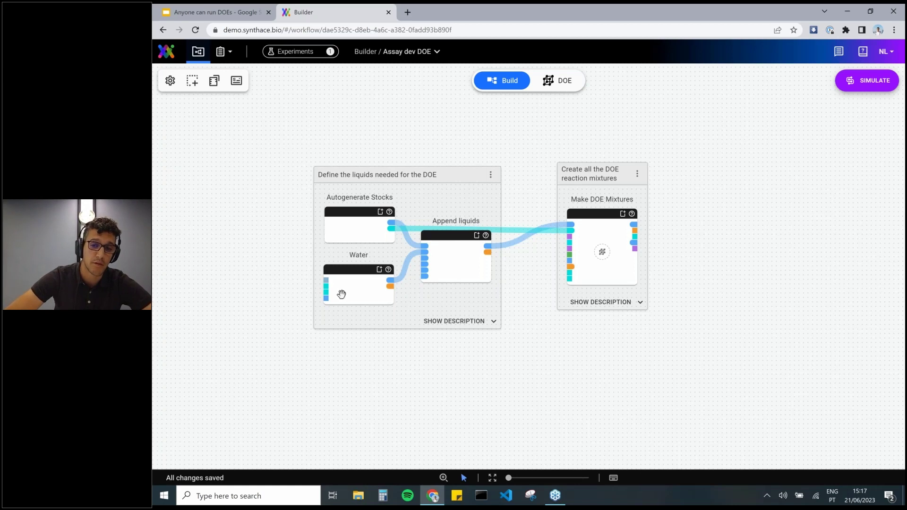
{"action": "mouse_move", "coordinate": [431, 176]}
{"action": "left_mouse_down"}
{"action": "mouse_move", "coordinate": [395, 147]}
{"action": "mouse_move", "coordinate": [431, 173]}
{"action": "mouse_move", "coordinate": [419, 169]}
{"action": "mouse_move", "coordinate": [440, 171]}
{"action": "left_mouse_up"}
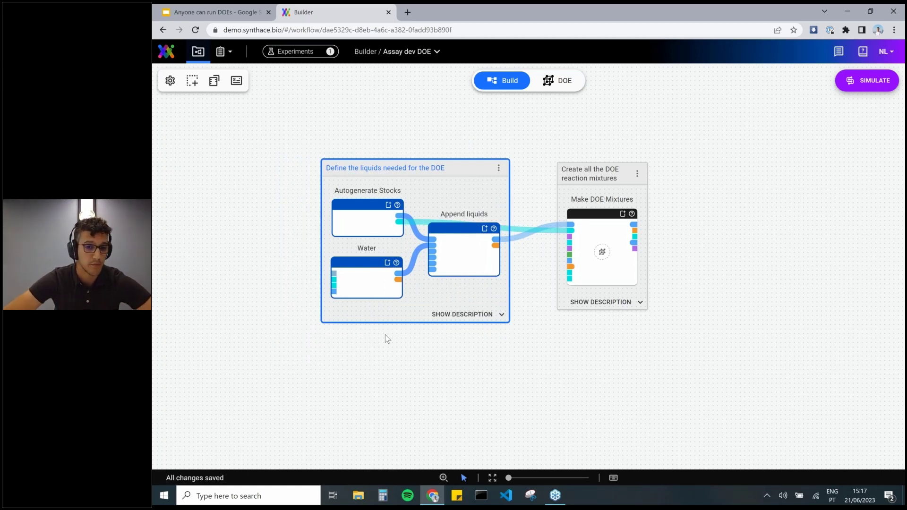
{"action": "left_click", "coordinate": [369, 276]}
{"action": "left_click", "coordinate": [370, 276]}
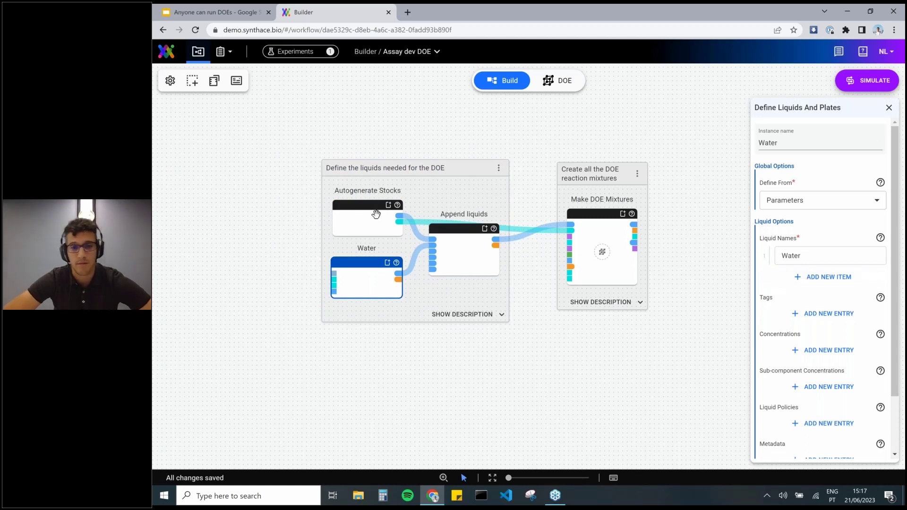
Step: Review the Autogenerate Stocks element's liquid names, maximum concentrations, number of stock liquids and minimum transfer volume
{"action": "left_click", "coordinate": [376, 214]}
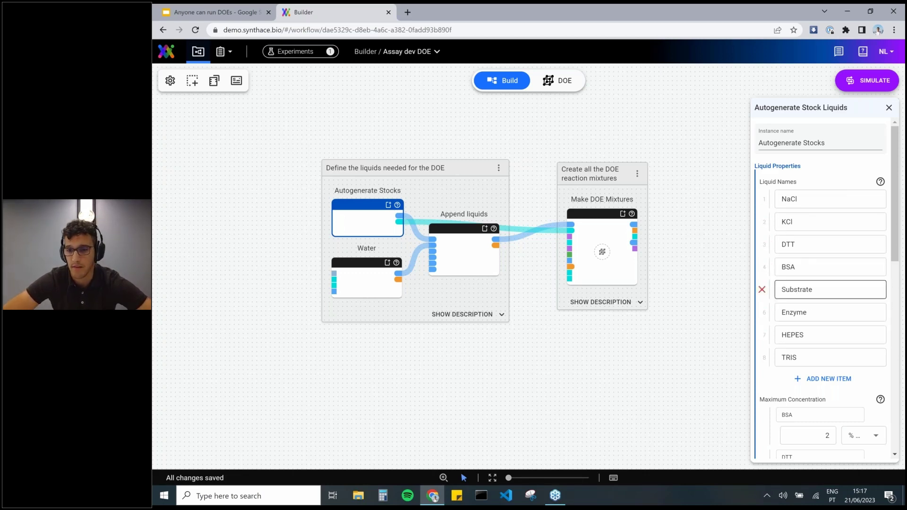
{"action": "scroll", "coordinate": [831, 204], "scroll_direction": "down", "scroll_amount": 5}
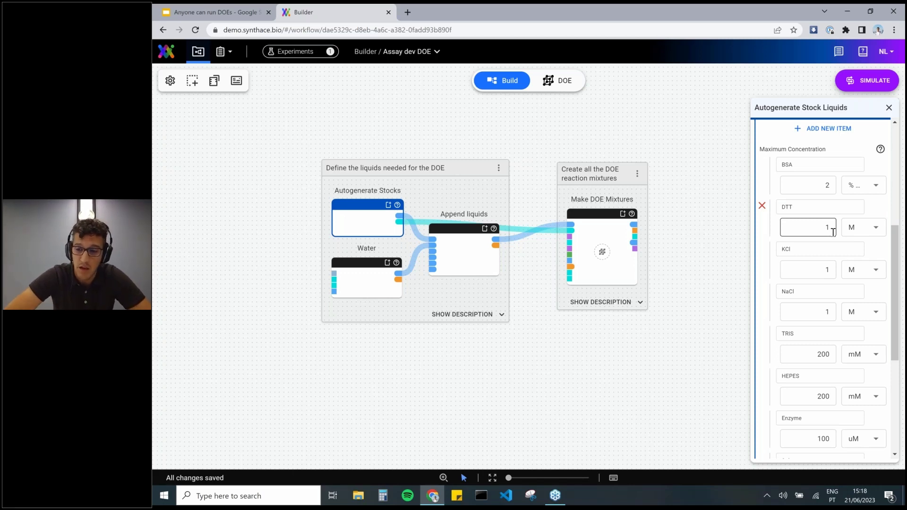
{"action": "scroll", "coordinate": [833, 231], "scroll_direction": "down", "scroll_amount": 1}
{"action": "mouse_move", "coordinate": [818, 364]}
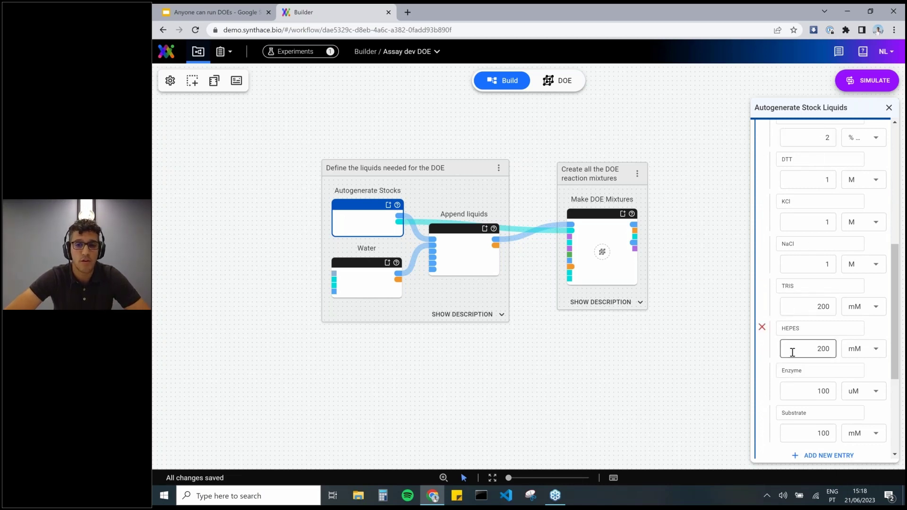
{"action": "scroll", "coordinate": [793, 352], "scroll_direction": "down", "scroll_amount": 4}
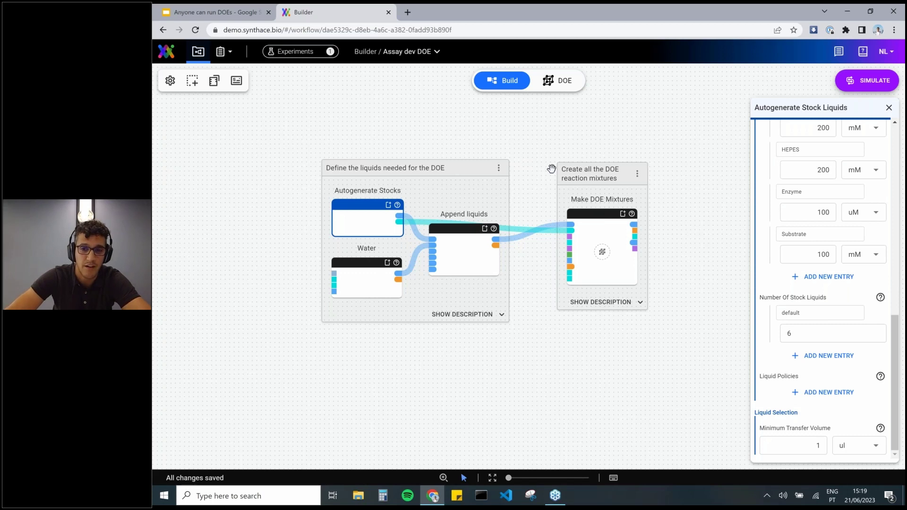
Step: Review the Make DOE Mixtures element's mixture compositions, diluent, final target volume, replicates and plate options
{"action": "left_click", "coordinate": [591, 241]}
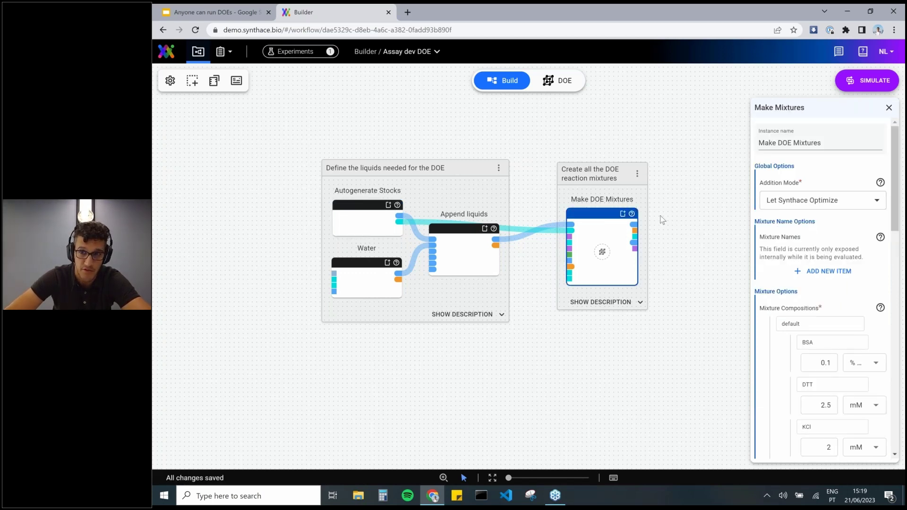
{"action": "scroll", "coordinate": [806, 349], "scroll_direction": "down", "scroll_amount": 1}
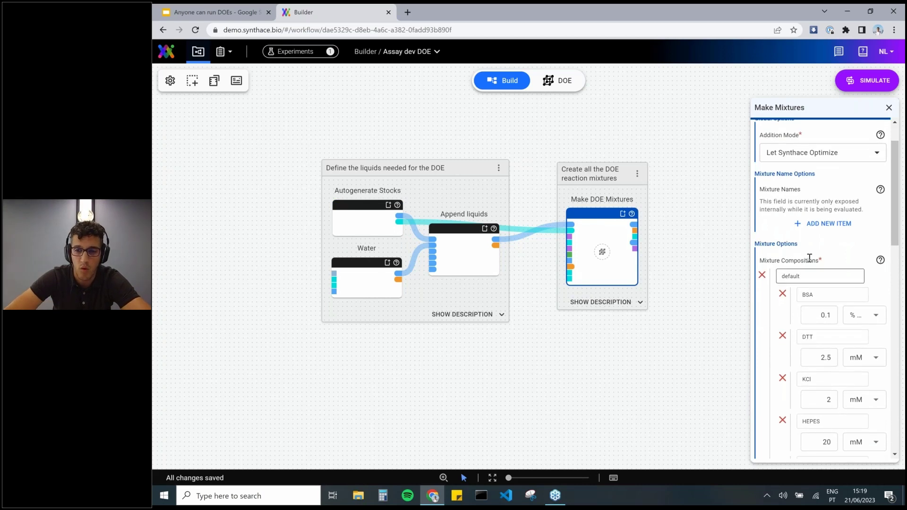
{"action": "mouse_move", "coordinate": [853, 271]}
{"action": "scroll", "coordinate": [853, 271], "scroll_direction": "down", "scroll_amount": 1}
{"action": "scroll", "coordinate": [853, 271], "scroll_direction": "down", "scroll_amount": 1}
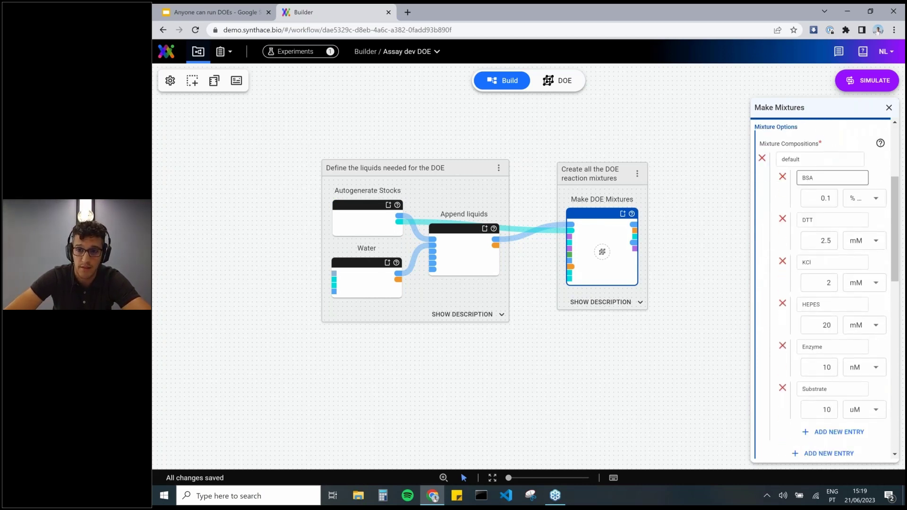
{"action": "mouse_move", "coordinate": [831, 198]}
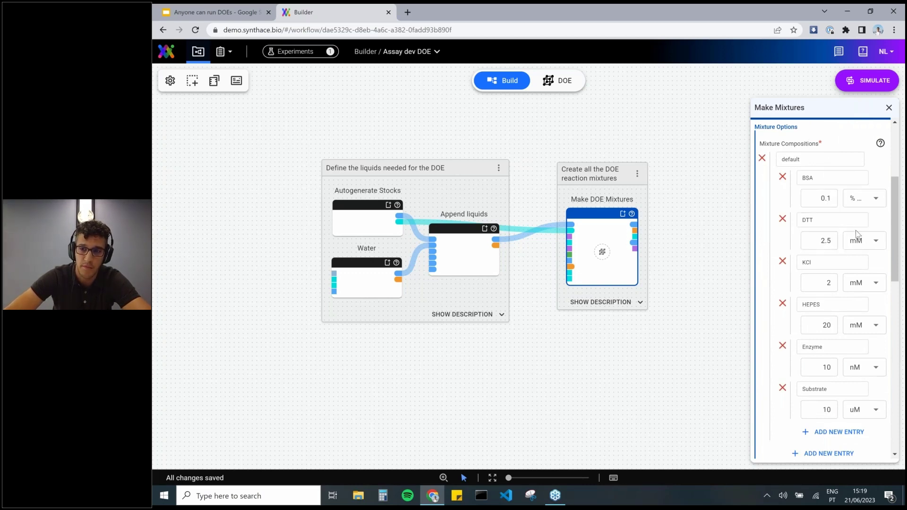
{"action": "scroll", "coordinate": [826, 274], "scroll_direction": "down", "scroll_amount": 3}
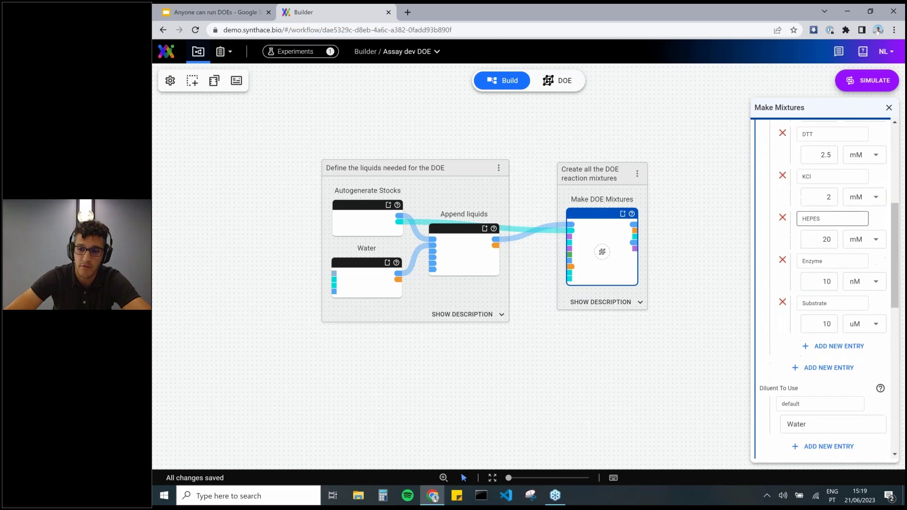
{"action": "scroll", "coordinate": [824, 284], "scroll_direction": "down", "scroll_amount": 3}
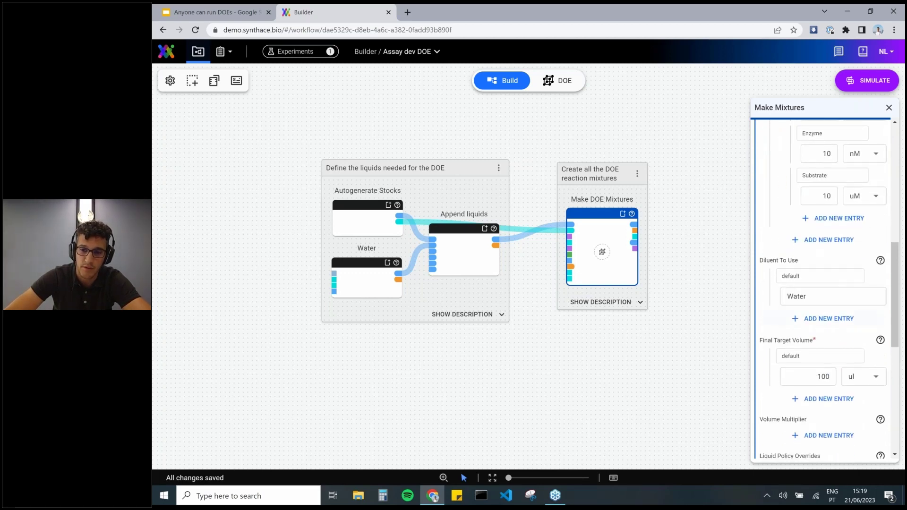
{"action": "scroll", "coordinate": [826, 290], "scroll_direction": "down", "scroll_amount": 1}
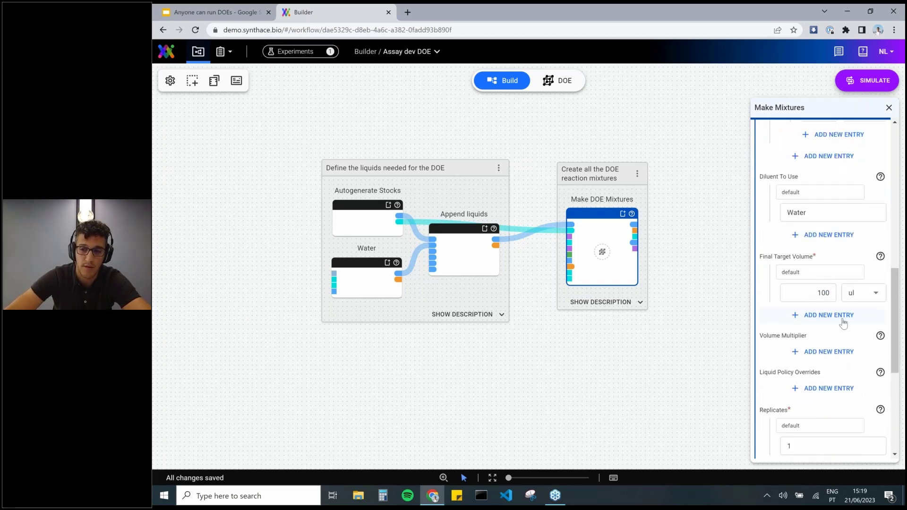
{"action": "scroll", "coordinate": [808, 407], "scroll_direction": "down", "scroll_amount": 5}
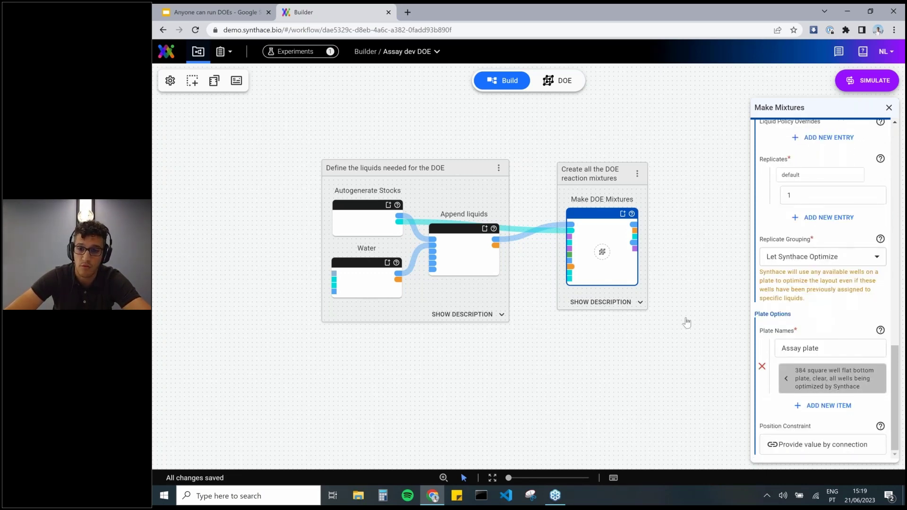
Step: Inspect the Assay plate's type and well layout in the Plate Contents Editor, then close the editor
{"action": "left_click", "coordinate": [831, 378]}
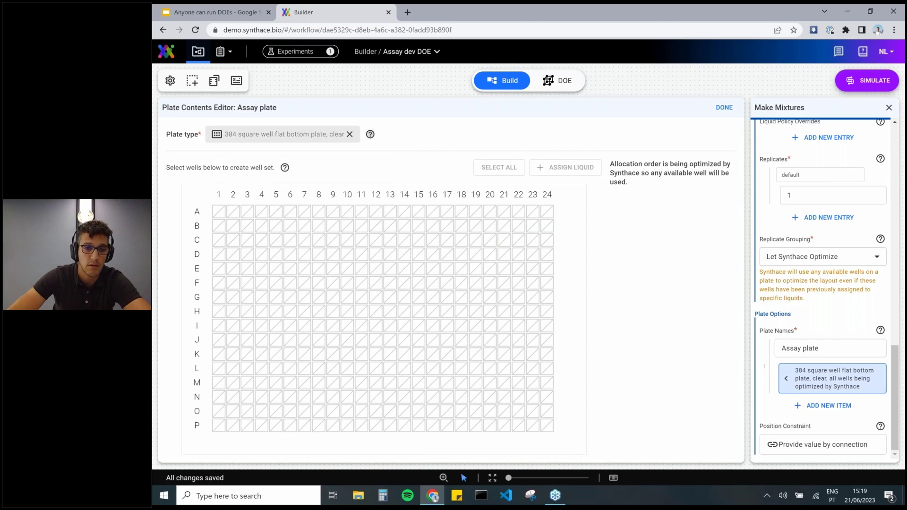
{"action": "left_click", "coordinate": [370, 134]}
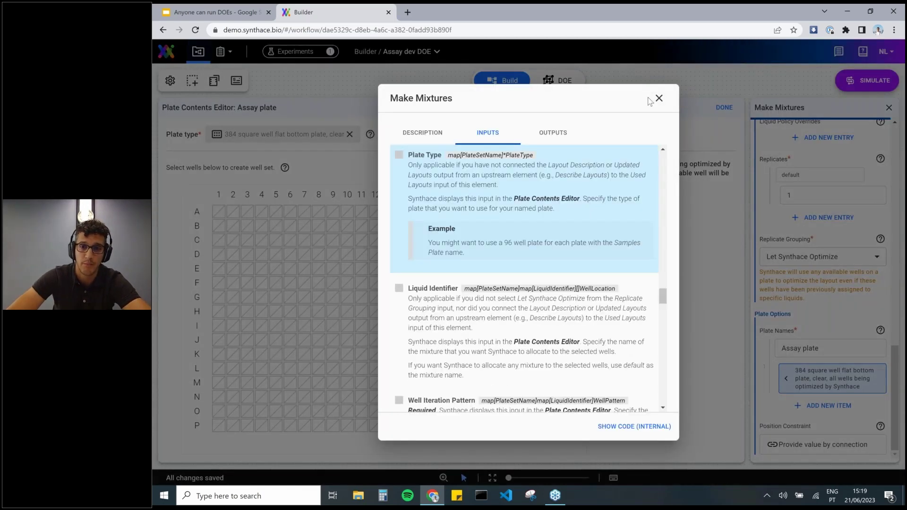
{"action": "left_click", "coordinate": [659, 98]}
{"action": "left_click", "coordinate": [724, 107]}
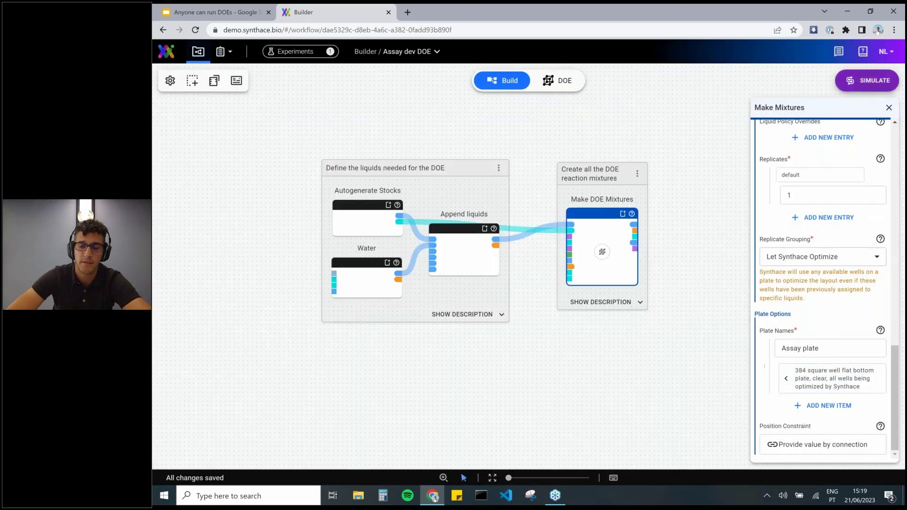
Step: Simulate the Assay dev DOE workflow and open the simulation's resources overview
{"action": "left_click", "coordinate": [867, 80]}
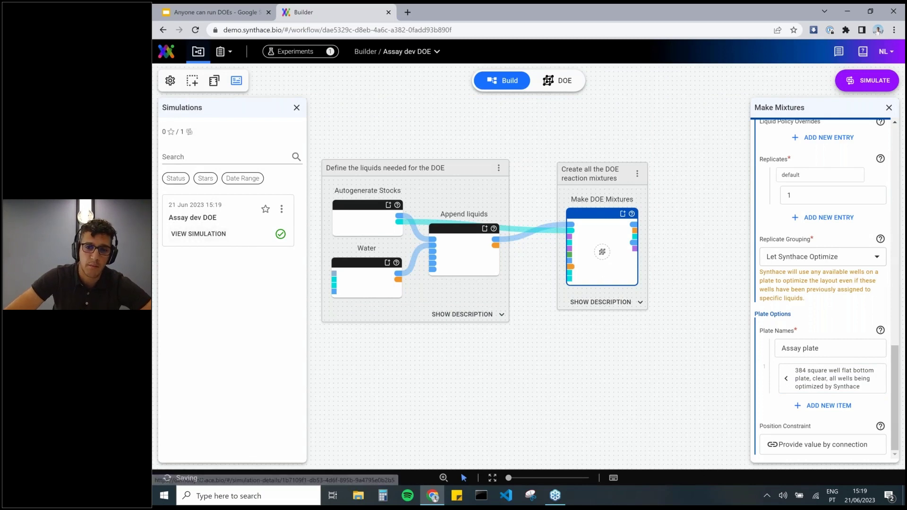
{"action": "left_click", "coordinate": [209, 236]}
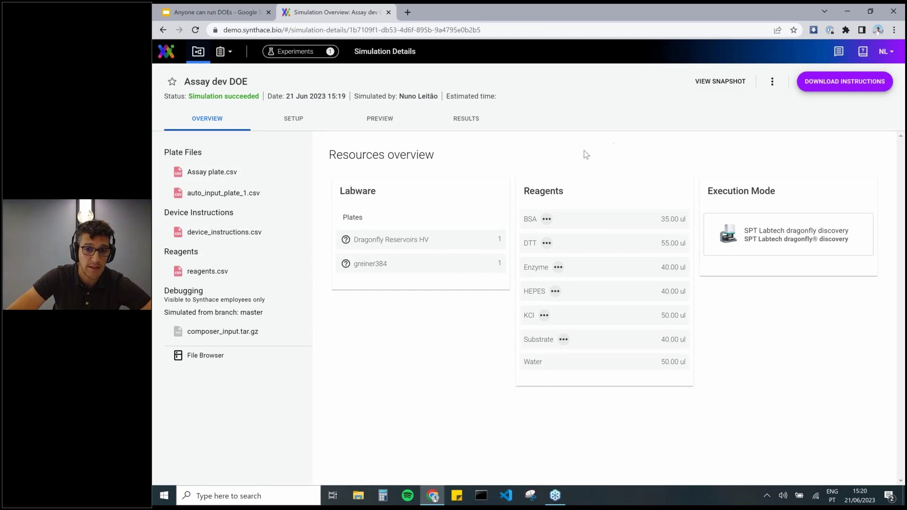
{"action": "mouse_move", "coordinate": [552, 223]}
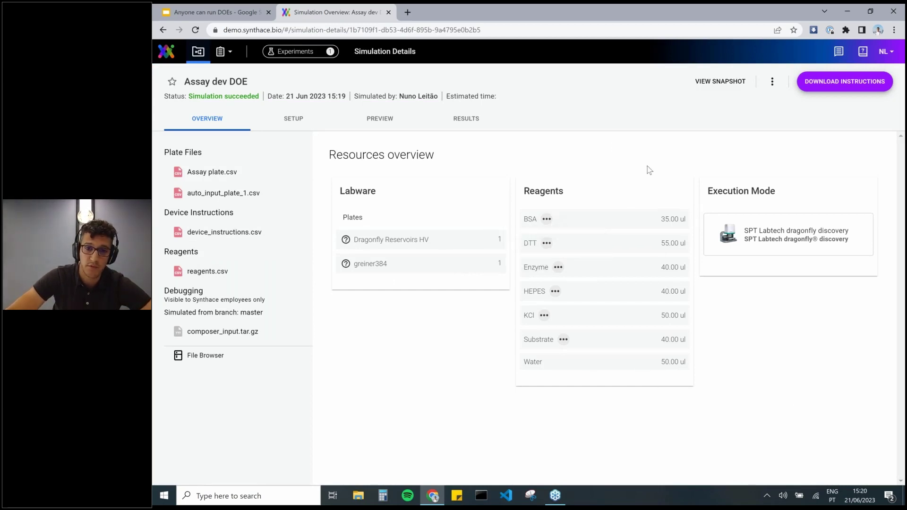
Step: Check the simulation's plate setup, viewing the Assay plate at the final step
{"action": "left_click", "coordinate": [307, 119]}
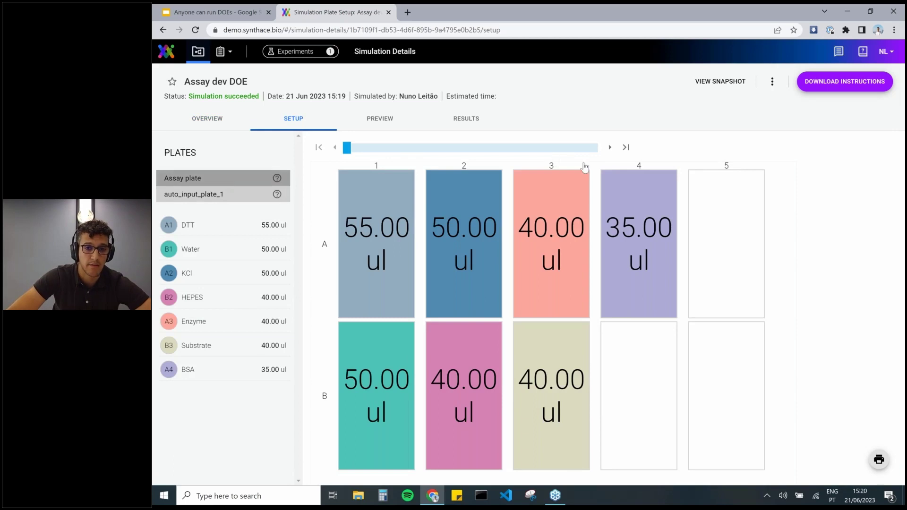
{"action": "left_click", "coordinate": [194, 194]}
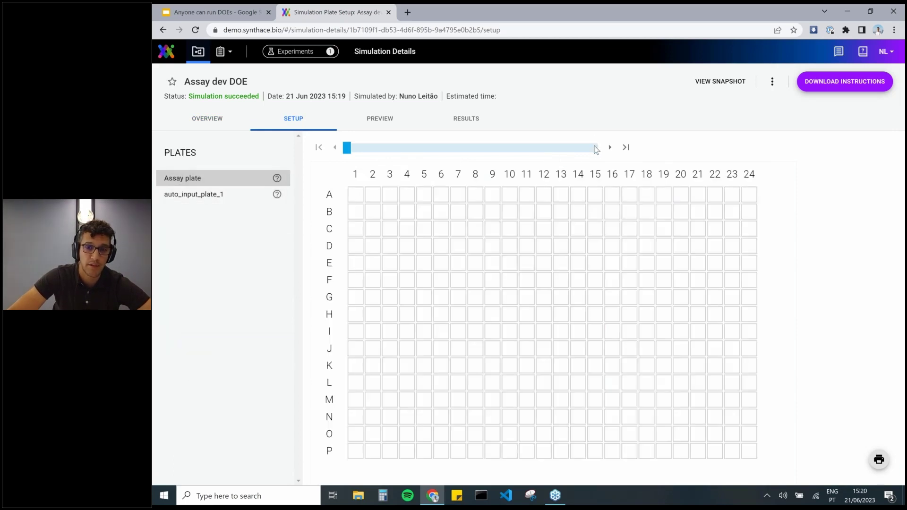
{"action": "left_click", "coordinate": [399, 148]}
{"action": "left_click", "coordinate": [627, 148]}
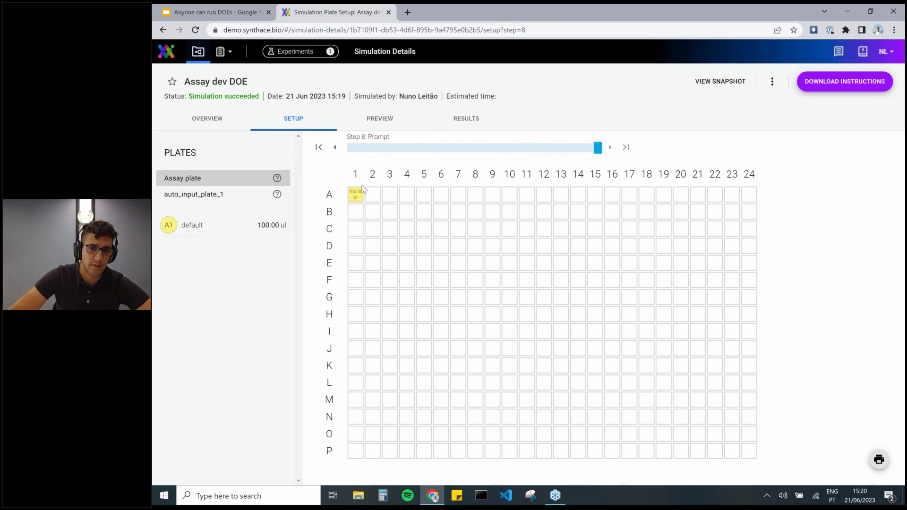
Step: Examine the simulation's deck preview with the input reservoir plate and the Assay plate
{"action": "left_click", "coordinate": [380, 119]}
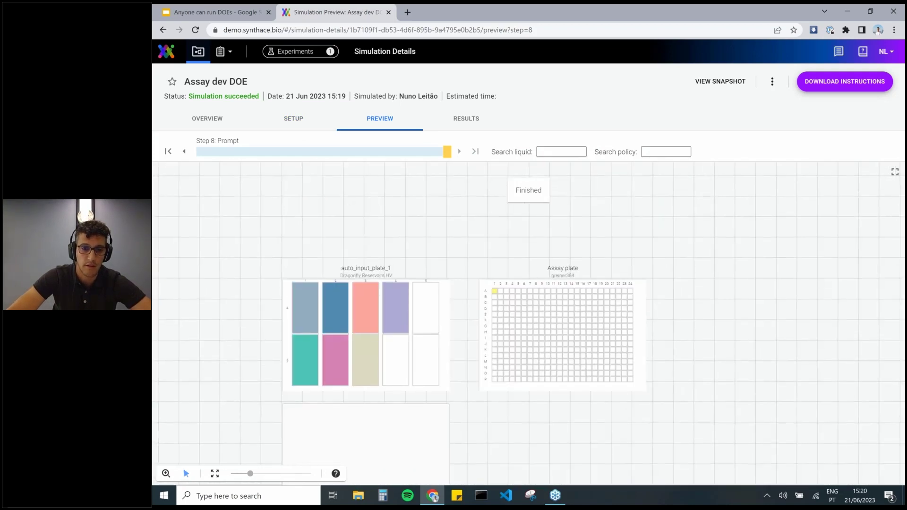
{"action": "left_click", "coordinate": [168, 151]}
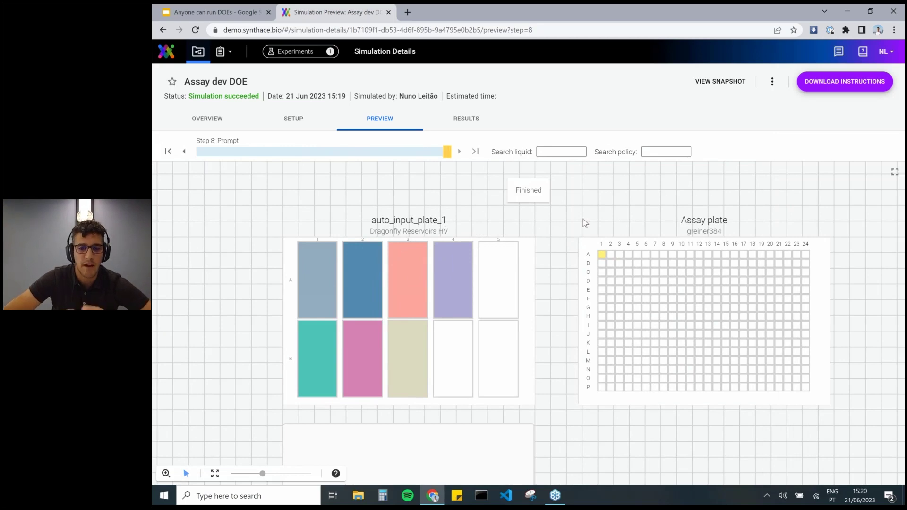
{"action": "left_click", "coordinate": [207, 118]}
Step: Go to the Assay Development DOE experiment map and reopen the Assay dev DOE workflow from it
{"action": "left_click", "coordinate": [292, 53]}
{"action": "left_click", "coordinate": [288, 88]}
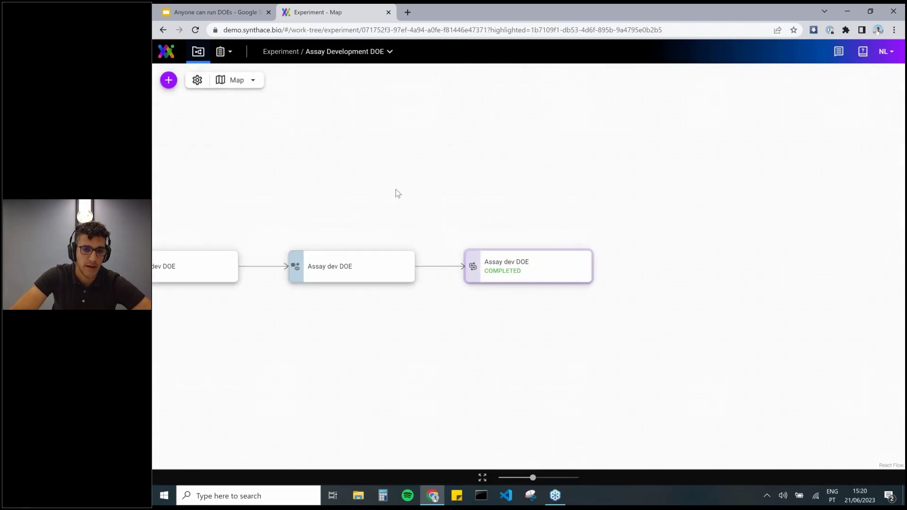
{"action": "left_click", "coordinate": [354, 265]}
{"action": "left_click", "coordinate": [388, 12]}
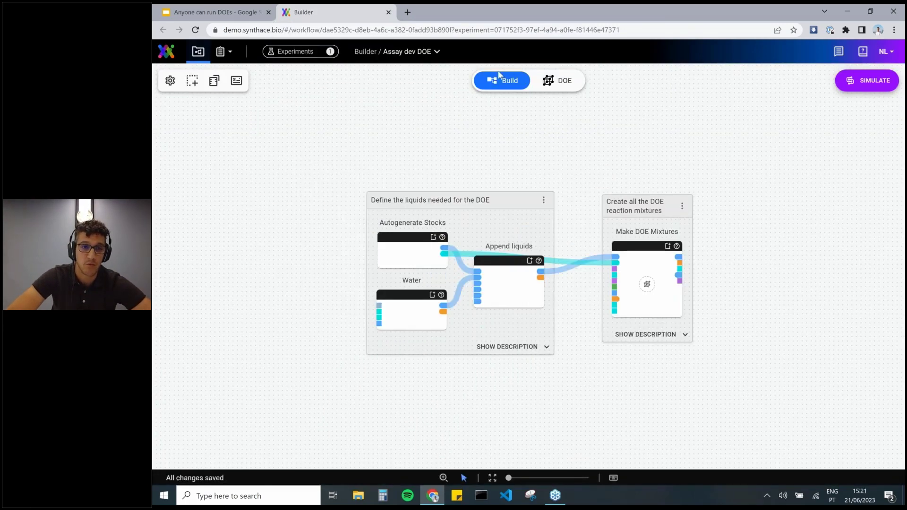
Step: Switch the workflow to DOE mode and open the Make DOE Mixtures element's factor settings
{"action": "left_click_drag", "start_coordinate": [536, 142], "coordinate": [525, 106]}
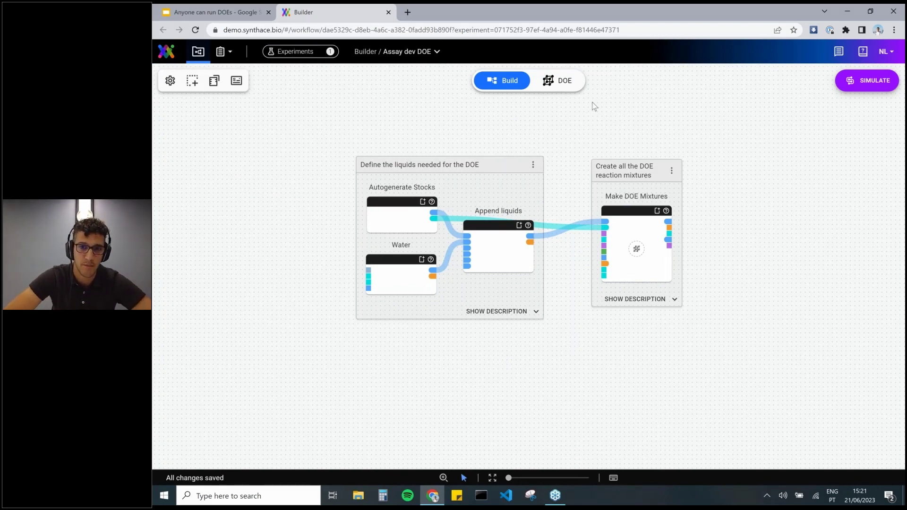
{"action": "left_click", "coordinate": [569, 89]}
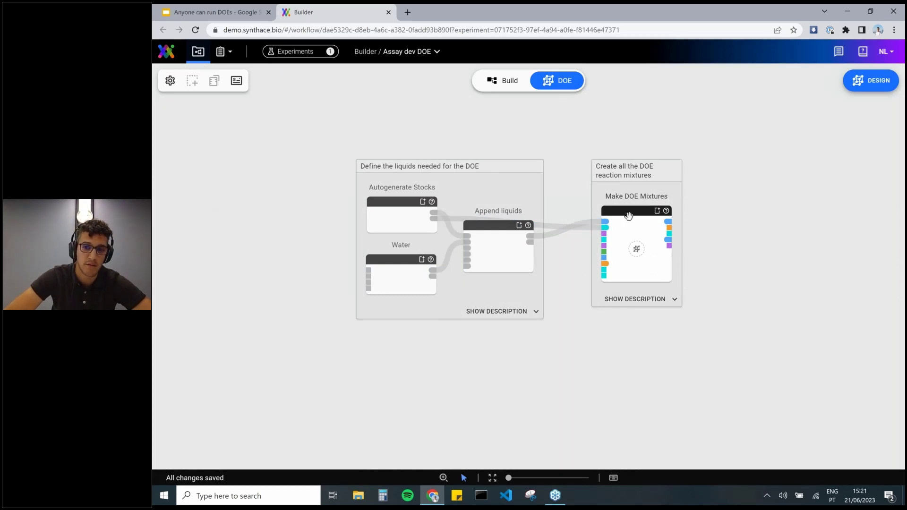
{"action": "left_click_drag", "start_coordinate": [597, 330], "coordinate": [543, 342]}
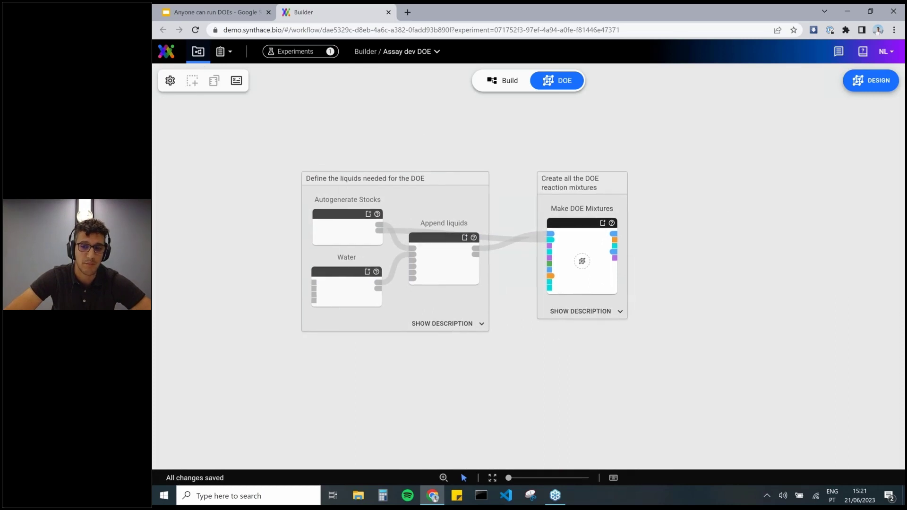
{"action": "left_click", "coordinate": [585, 237]}
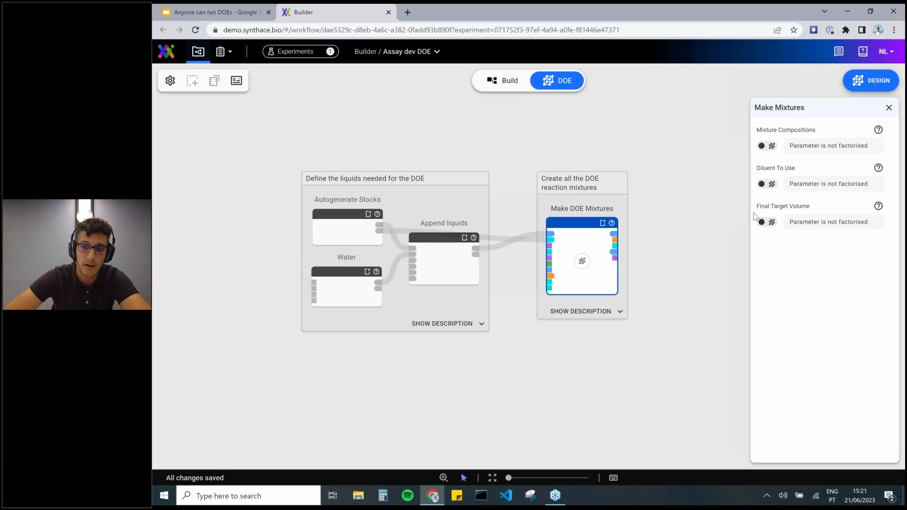
Step: Factorise the Mixture Compositions parameter and start a new factor for BSA with the unit % w/v
{"action": "left_click", "coordinate": [769, 147]}
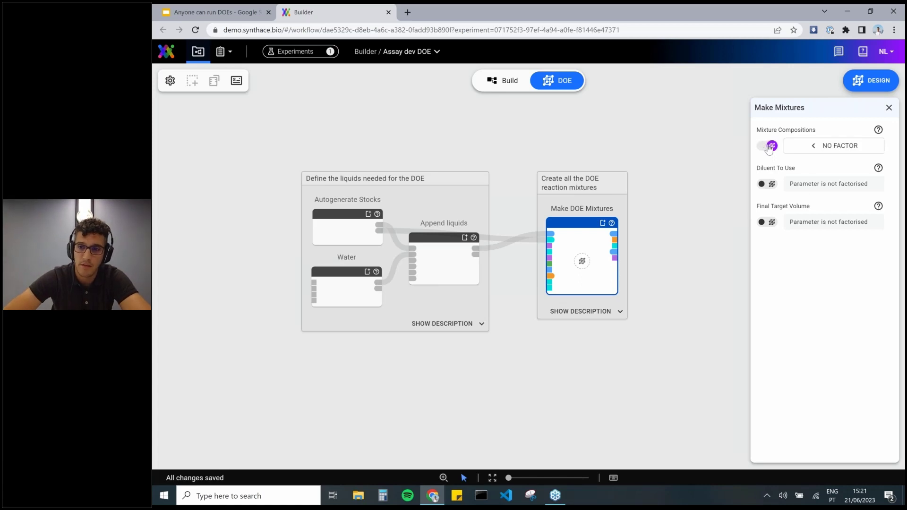
{"action": "left_click", "coordinate": [834, 145]}
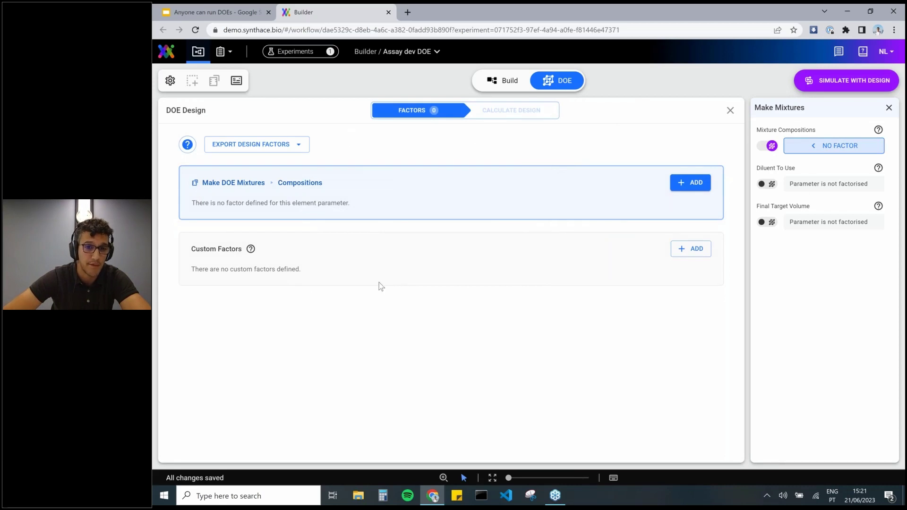
{"action": "left_click", "coordinate": [691, 185]}
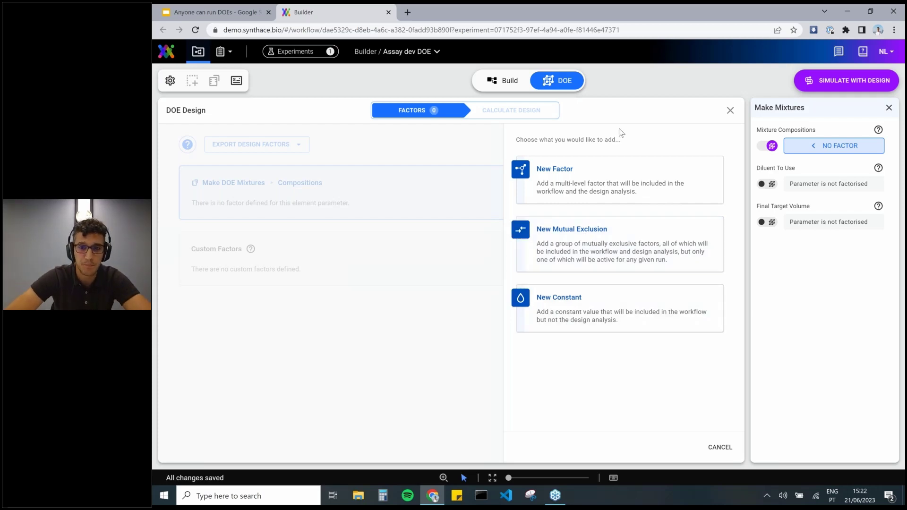
{"action": "left_click", "coordinate": [621, 175]}
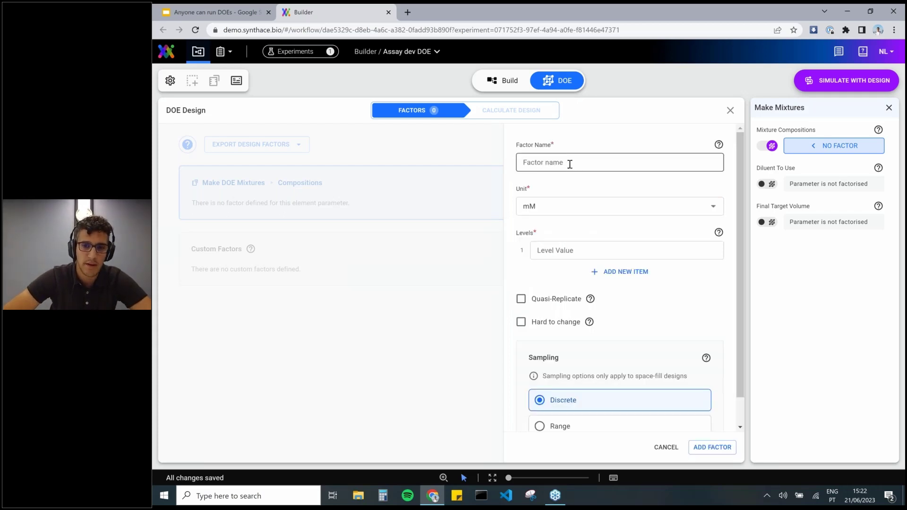
{"action": "left_click", "coordinate": [569, 164]}
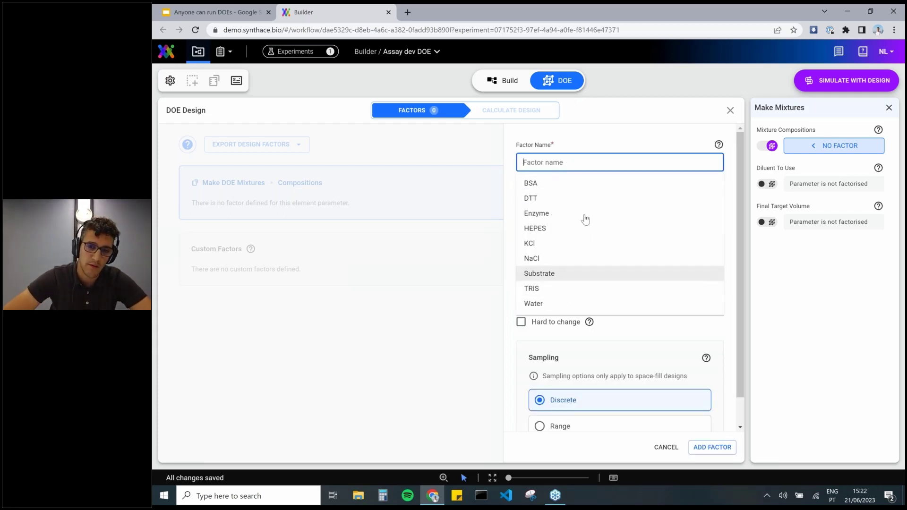
{"action": "left_click", "coordinate": [569, 191]}
{"action": "left_click", "coordinate": [548, 206]}
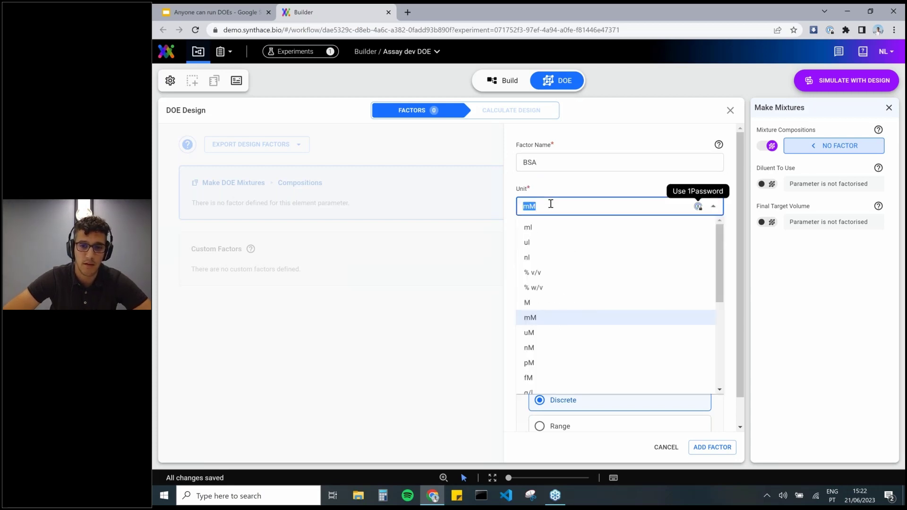
{"action": "left_click", "coordinate": [546, 288]}
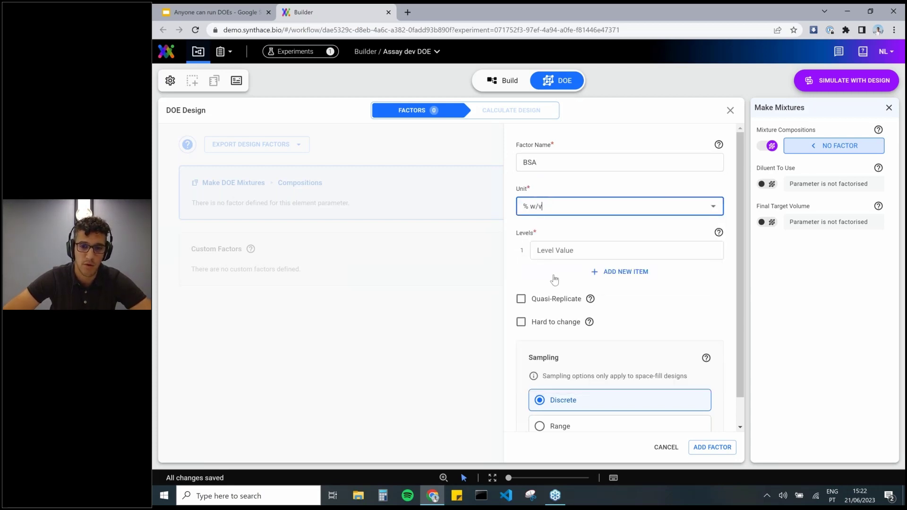
Step: Give the BSA factor the levels 0, 0.01 and 0.1 and add it to the design
{"action": "left_click", "coordinate": [574, 251]}
{"action": "type", "text": "0"}
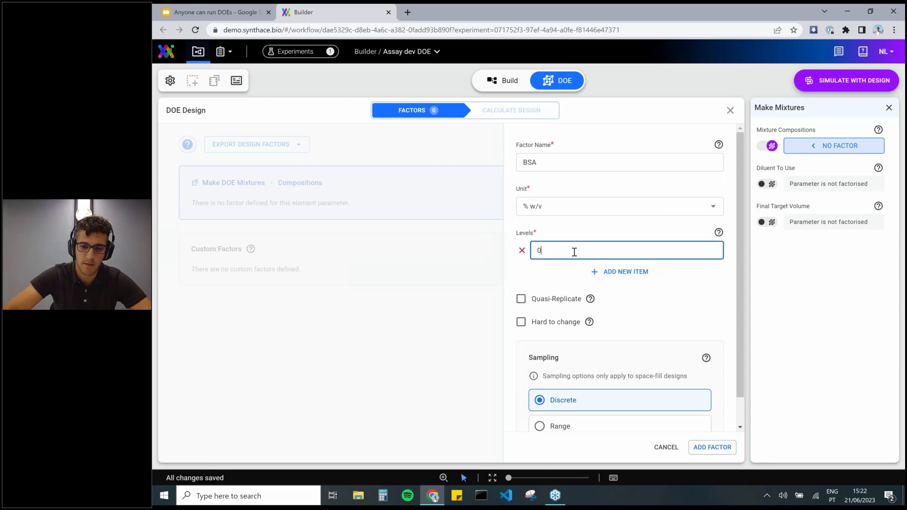
{"action": "key", "text": "Return"}
{"action": "type", "text": "0.01"}
{"action": "key", "text": "Return"}
{"action": "type", "text": "0.2"}
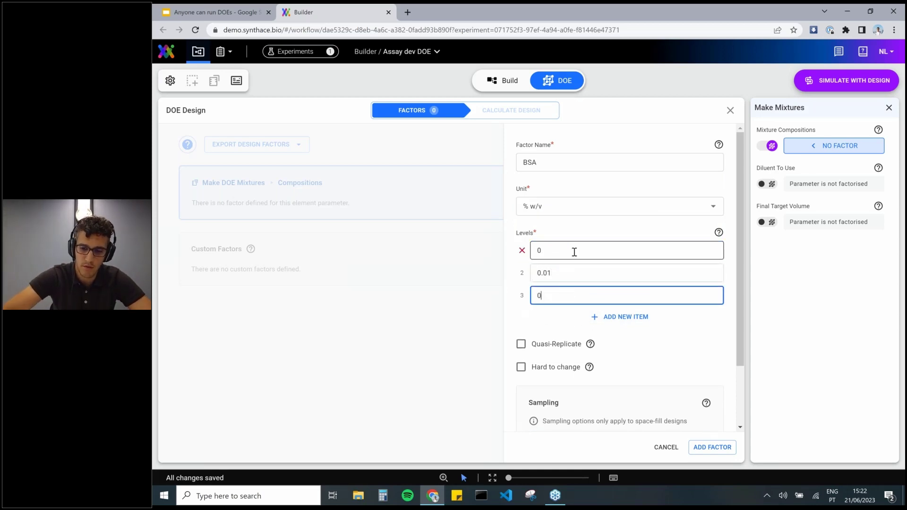
{"action": "key", "text": "BackSpace"}
{"action": "type", "text": "1"}
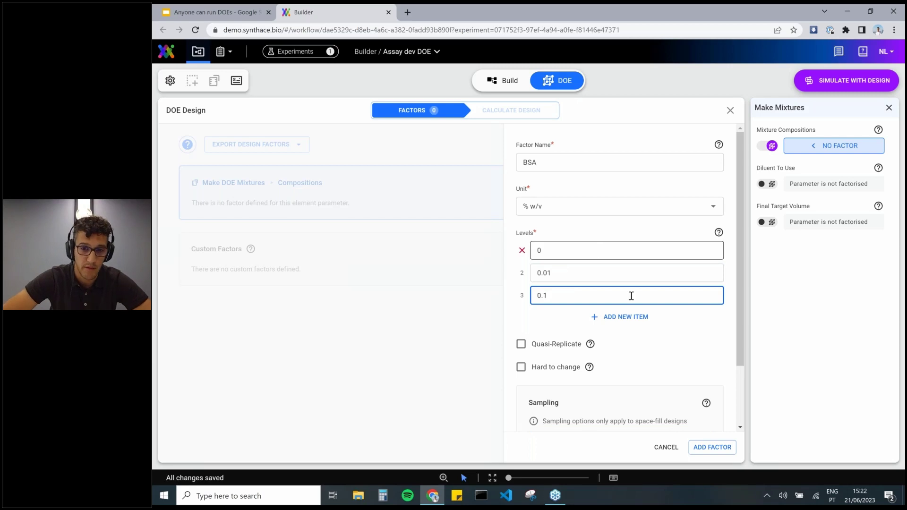
{"action": "scroll", "coordinate": [651, 309], "scroll_direction": "down", "scroll_amount": 2}
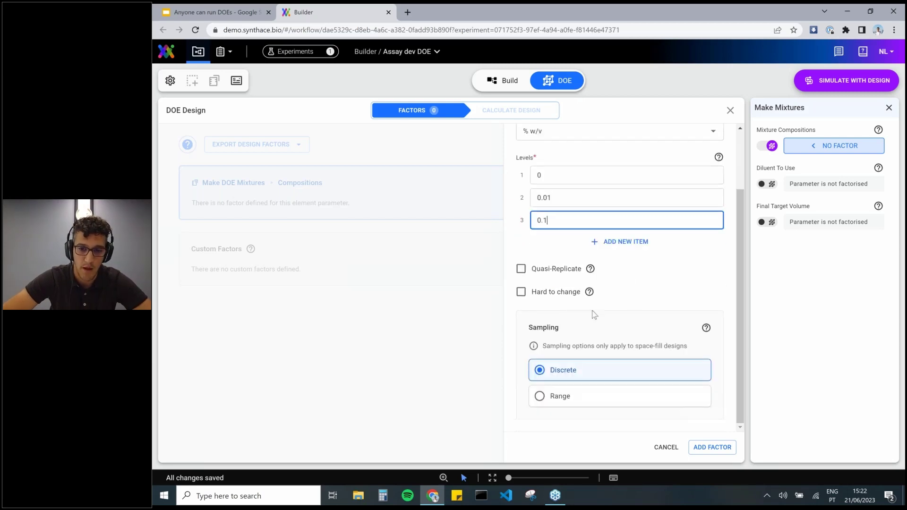
{"action": "left_click", "coordinate": [708, 453]}
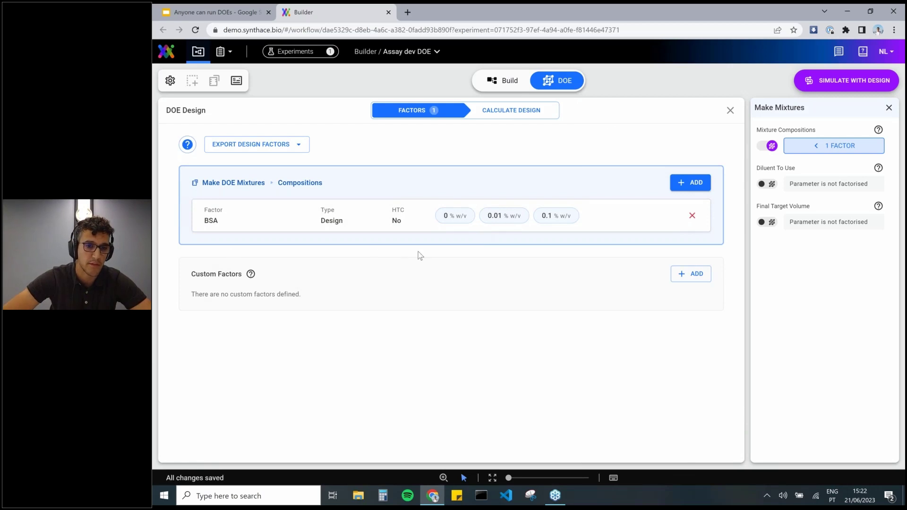
Step: Start a new mutual exclusion named Salt for the compositions, with levels replicated across all its factors
{"action": "left_click", "coordinate": [693, 187]}
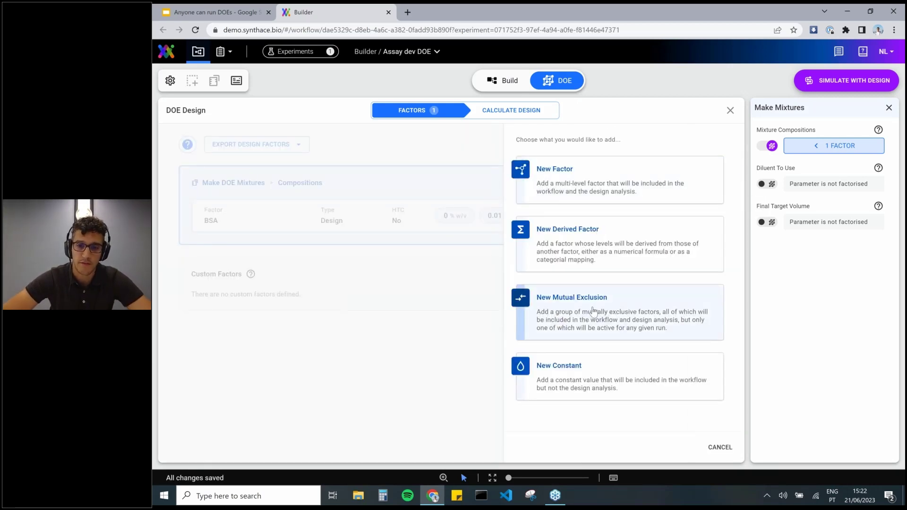
{"action": "left_click", "coordinate": [593, 311]}
{"action": "left_click", "coordinate": [567, 162]}
{"action": "type", "text": "Salt"}
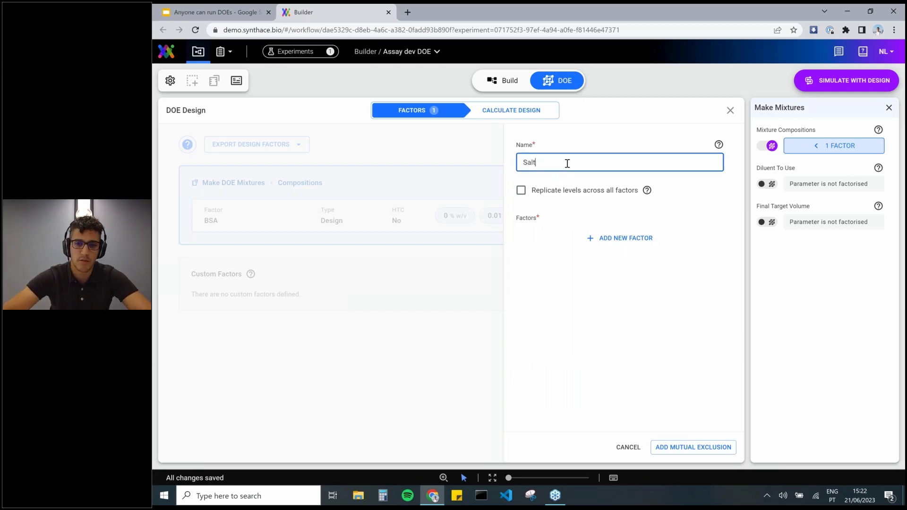
{"action": "left_click", "coordinate": [521, 191]}
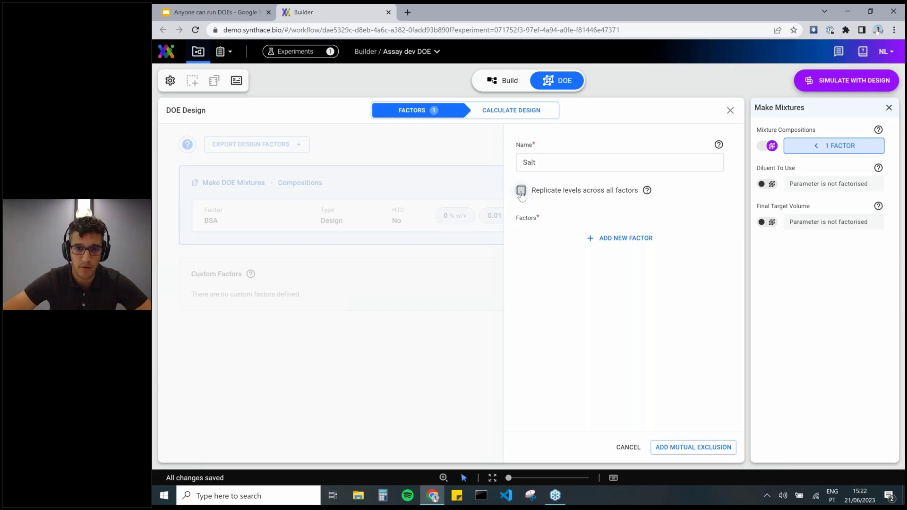
Step: Add KCl to the Salt mutual exclusion with levels of 1 and 10 mM
{"action": "left_click", "coordinate": [618, 238]}
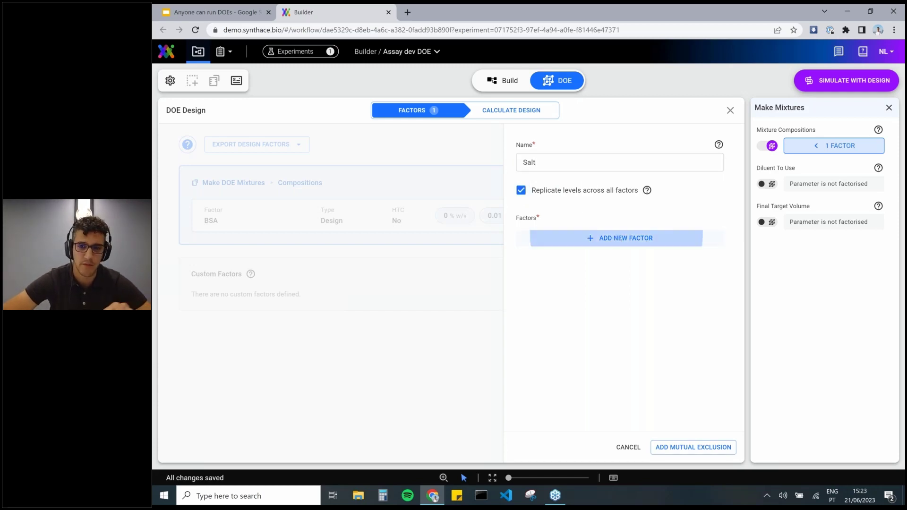
{"action": "left_click", "coordinate": [577, 161]}
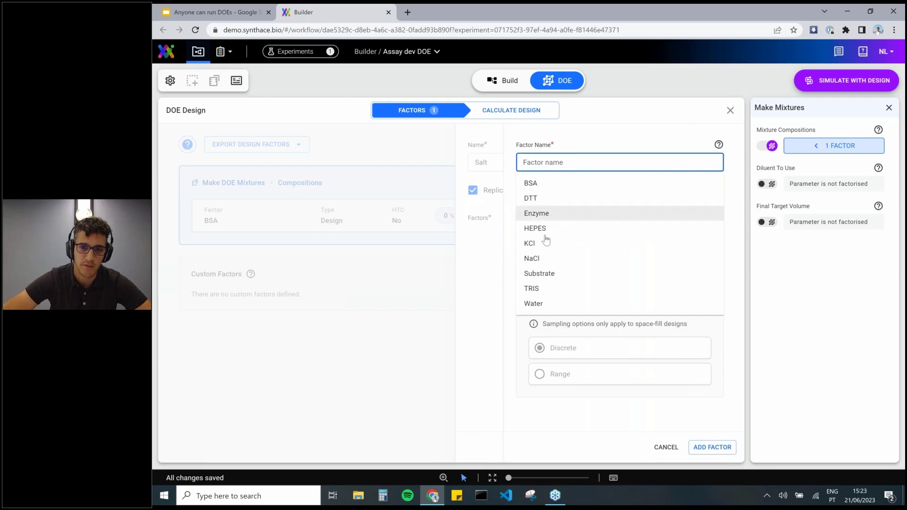
{"action": "left_click", "coordinate": [544, 250]}
{"action": "left_click", "coordinate": [580, 257]}
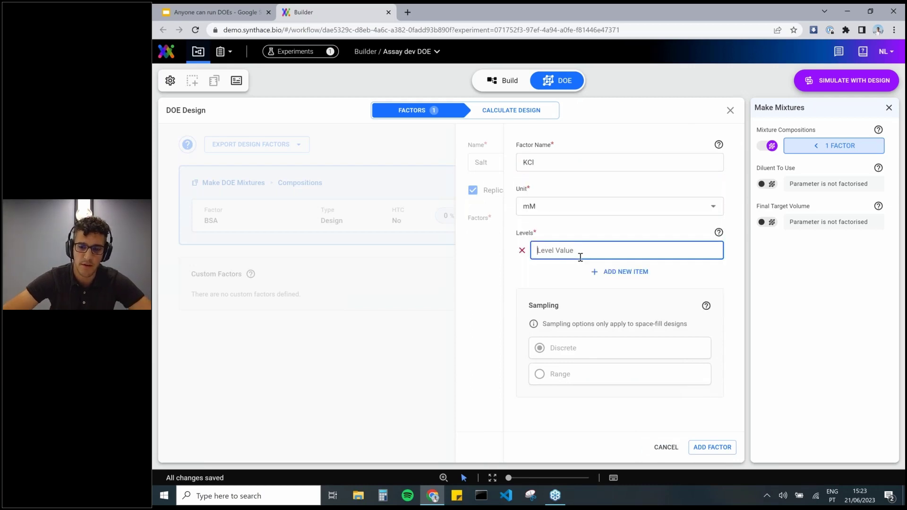
{"action": "type", "text": "1"}
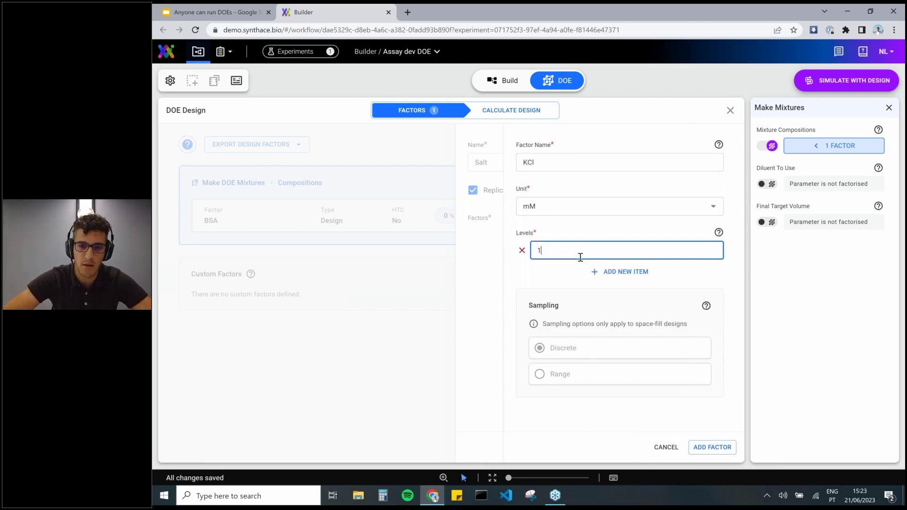
{"action": "key", "text": "Return"}
{"action": "type", "text": "10"}
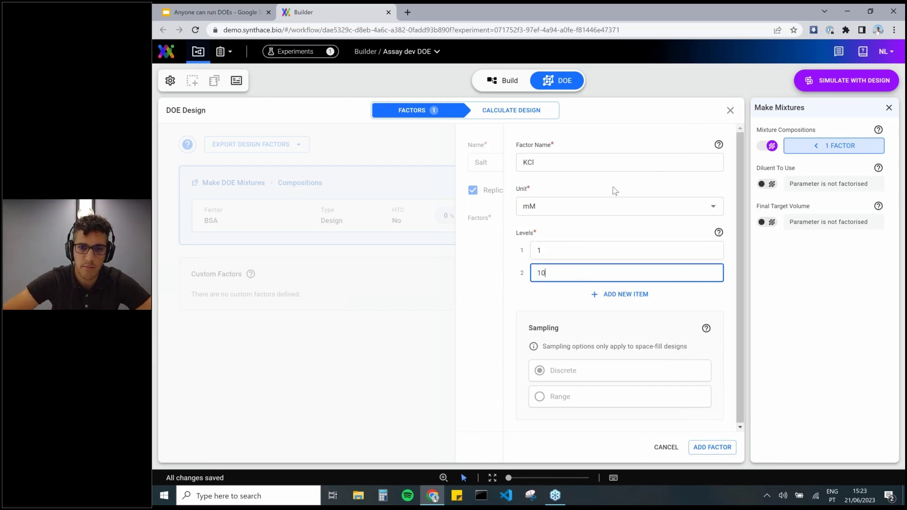
{"action": "left_click", "coordinate": [711, 446]}
Step: Add NaCl to the Salt group with the replicated levels and add the mutual exclusion to the design
{"action": "left_click", "coordinate": [615, 262]}
{"action": "type", "text": "na"}
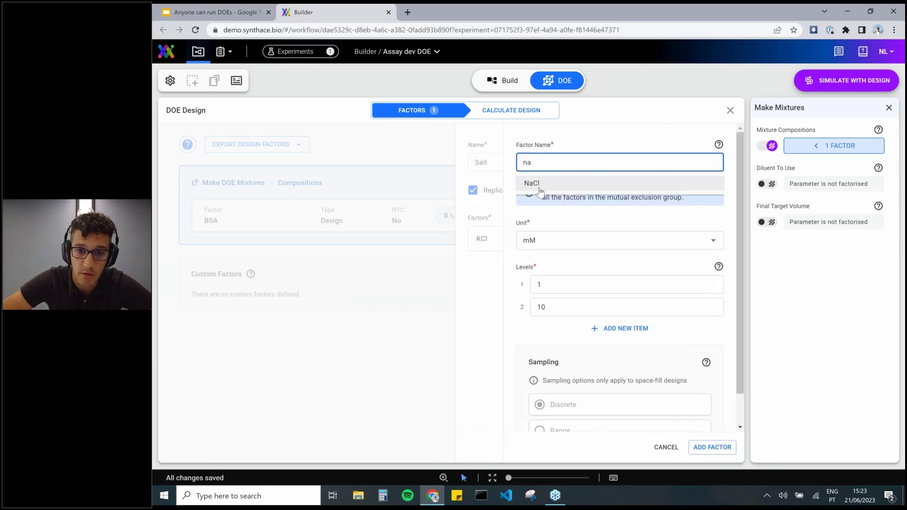
{"action": "left_click", "coordinate": [540, 187]}
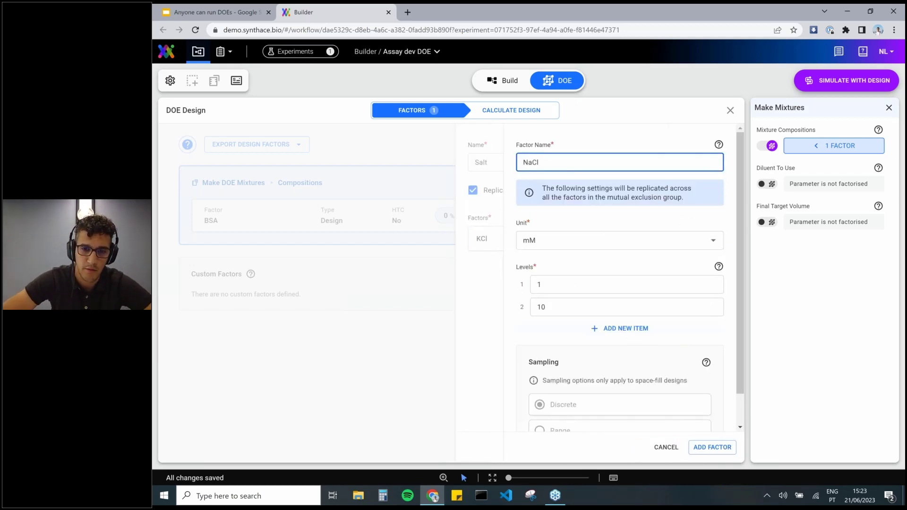
{"action": "scroll", "coordinate": [599, 358], "scroll_direction": "down", "scroll_amount": 1}
{"action": "left_click", "coordinate": [711, 447]}
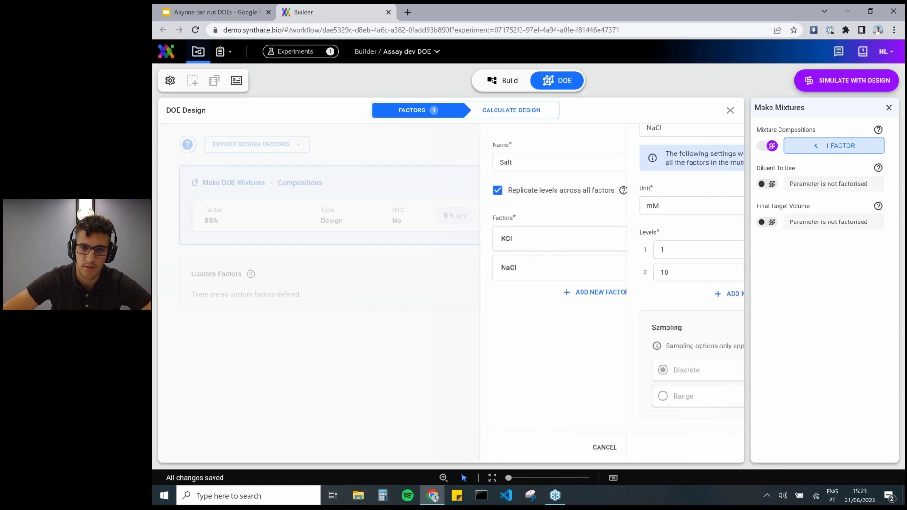
{"action": "left_click", "coordinate": [694, 449]}
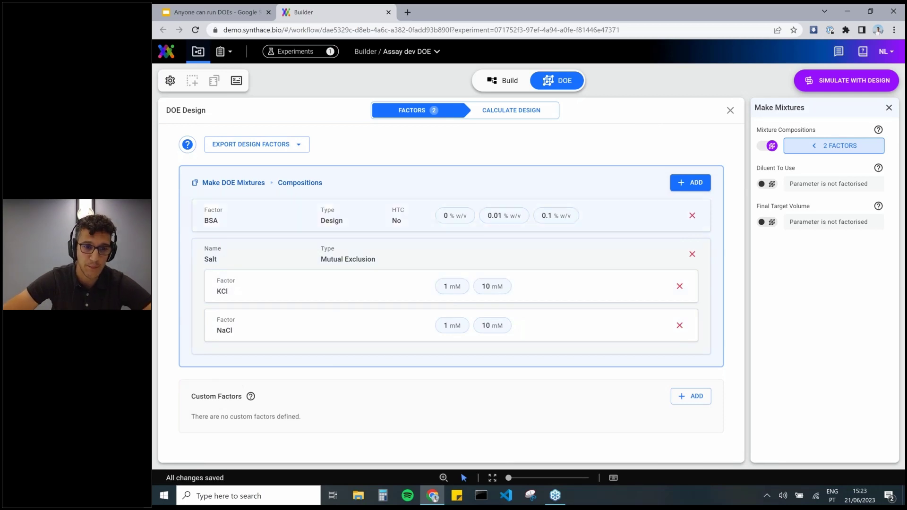
Step: Start another mutual exclusion for the compositions and name it Buffer
{"action": "left_click", "coordinate": [697, 183]}
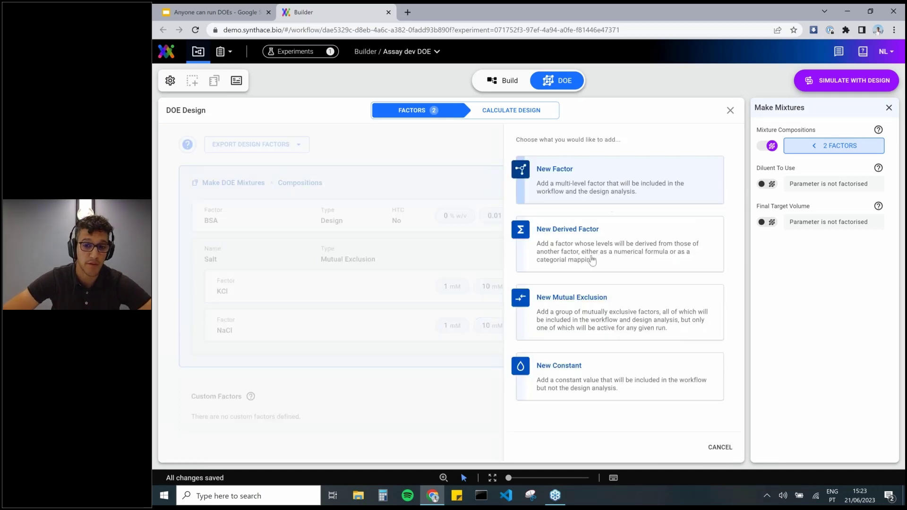
{"action": "left_click", "coordinate": [595, 310]}
{"action": "left_click", "coordinate": [583, 162]}
{"action": "type", "text": "Buffer"}
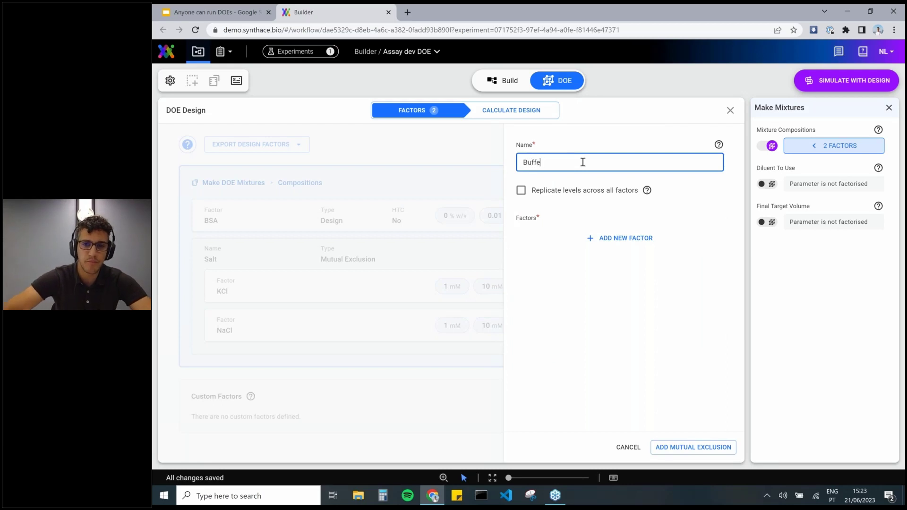
Step: Add HEPES to the Buffer mutual exclusion with a single level of 20 mM
{"action": "left_click", "coordinate": [625, 238]}
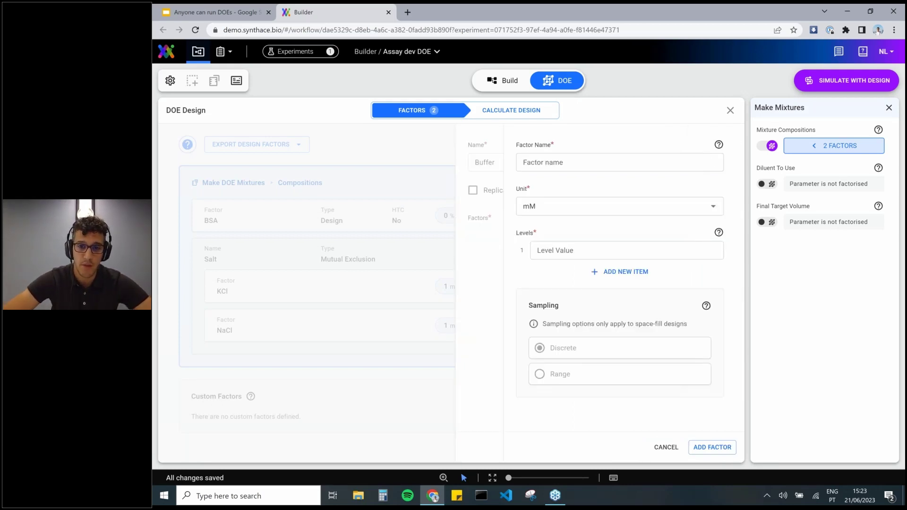
{"action": "left_click", "coordinate": [562, 162]}
{"action": "left_click", "coordinate": [544, 226]}
{"action": "left_click", "coordinate": [550, 246]}
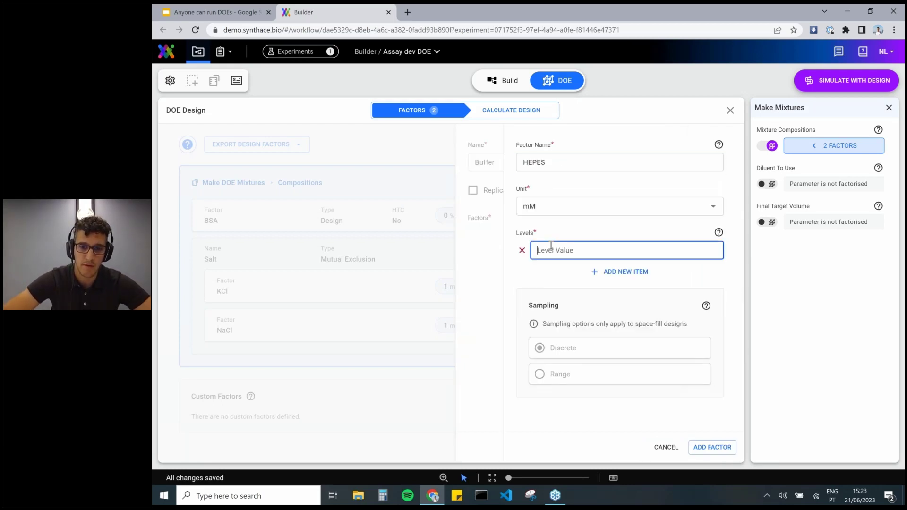
{"action": "type", "text": "20"}
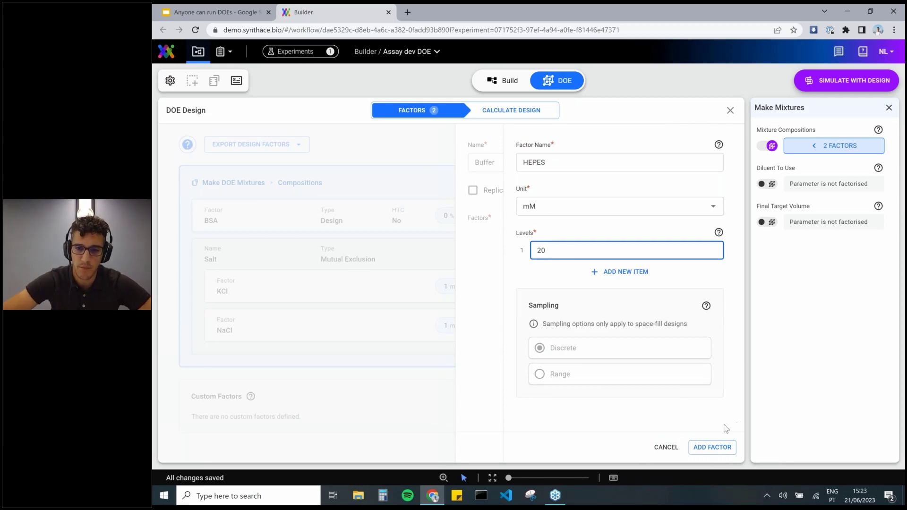
{"action": "left_click", "coordinate": [700, 449]}
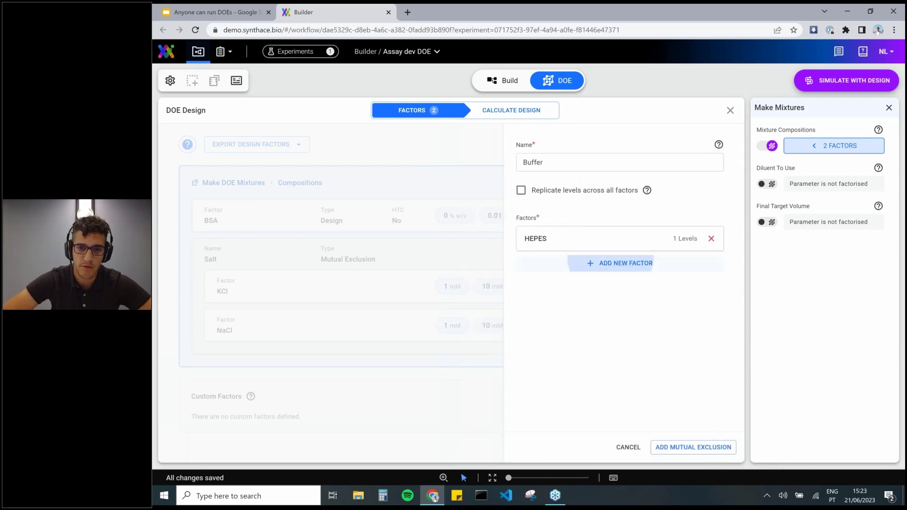
Step: Add TRIS with a single 20 mM level to the Buffer group and add the mutual exclusion to the design
{"action": "left_click", "coordinate": [609, 263]}
{"action": "left_click", "coordinate": [614, 162]}
{"action": "type", "text": "tr"}
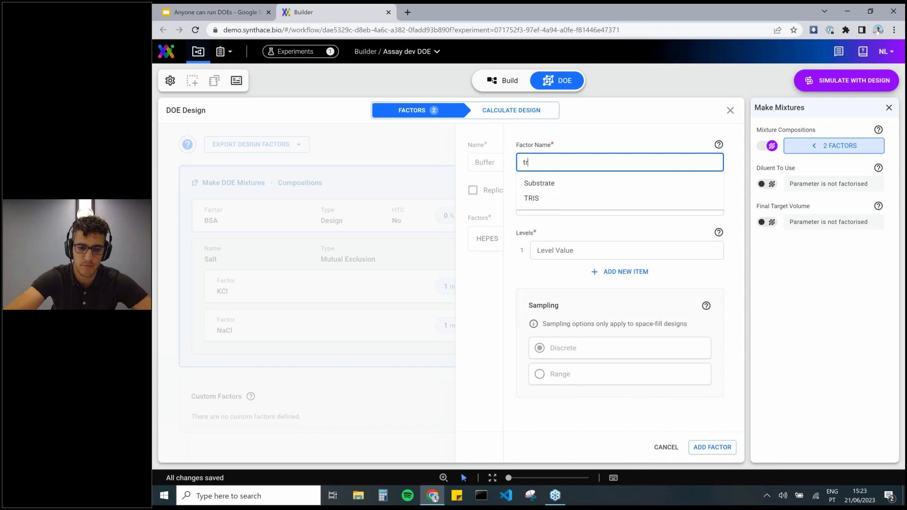
{"action": "left_click", "coordinate": [531, 198]}
{"action": "left_click", "coordinate": [588, 250]}
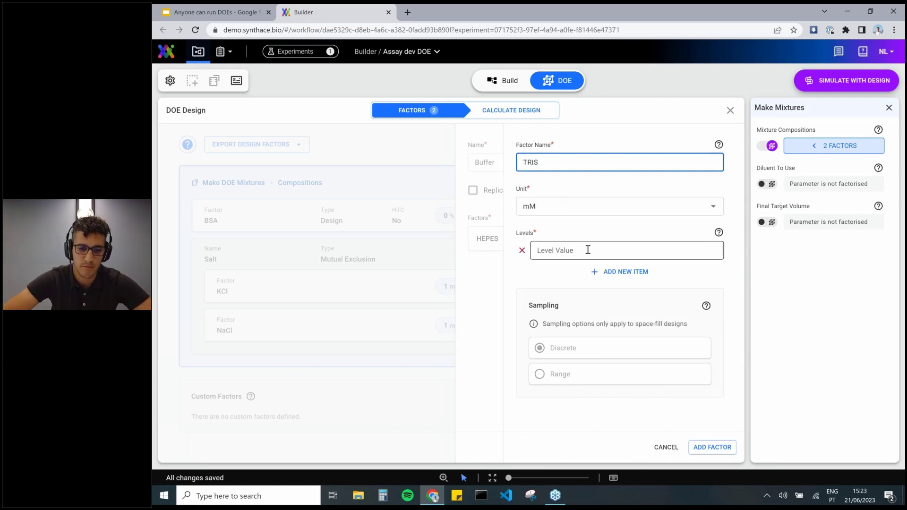
{"action": "type", "text": "20"}
{"action": "left_click", "coordinate": [713, 447]}
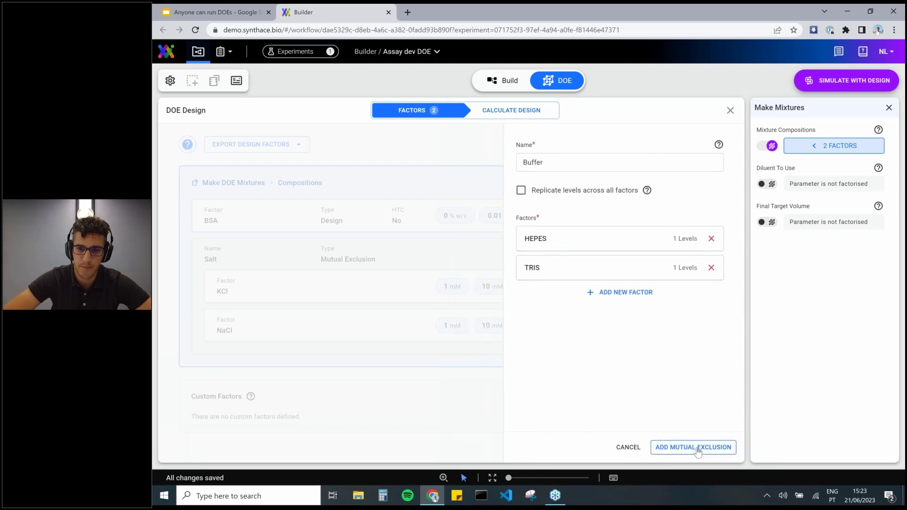
{"action": "left_click", "coordinate": [674, 445]}
{"action": "scroll", "coordinate": [596, 365], "scroll_direction": "down", "scroll_amount": 2}
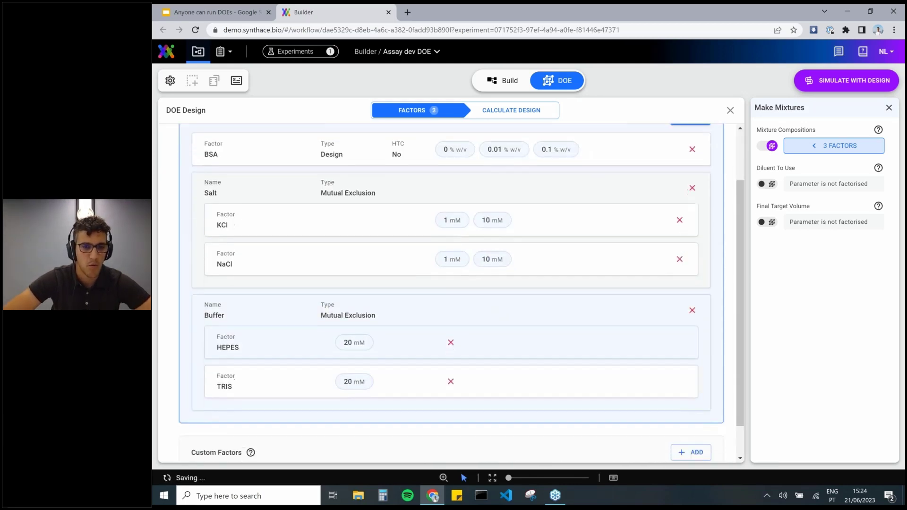
{"action": "scroll", "coordinate": [635, 282], "scroll_direction": "up", "scroll_amount": 2}
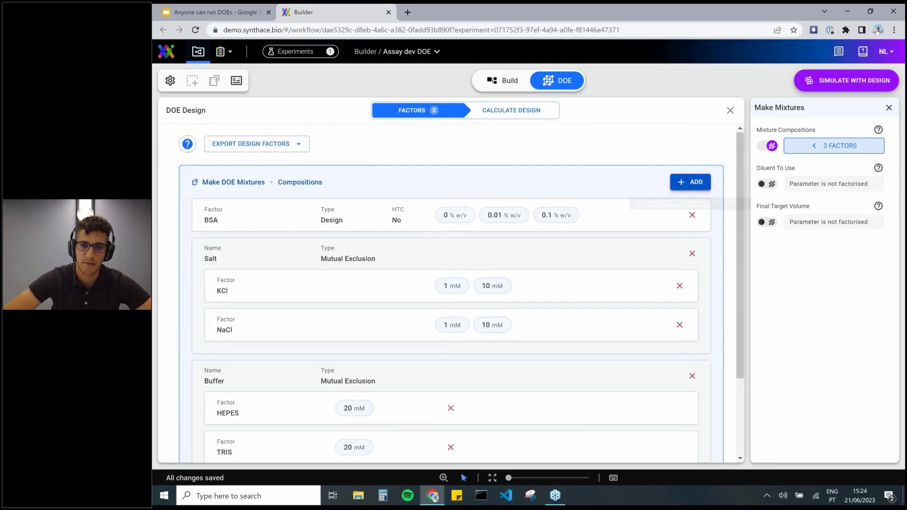
Step: Start a new factor for the mixture compositions, choosing DTT with levels 2.5 and 25 mM
{"action": "left_click", "coordinate": [691, 182]}
{"action": "left_click", "coordinate": [597, 181]}
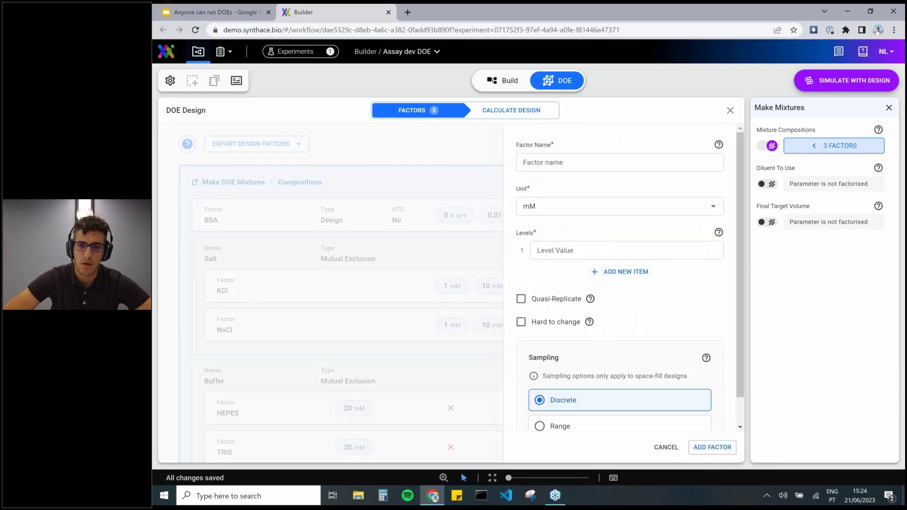
{"action": "left_click", "coordinate": [583, 161]}
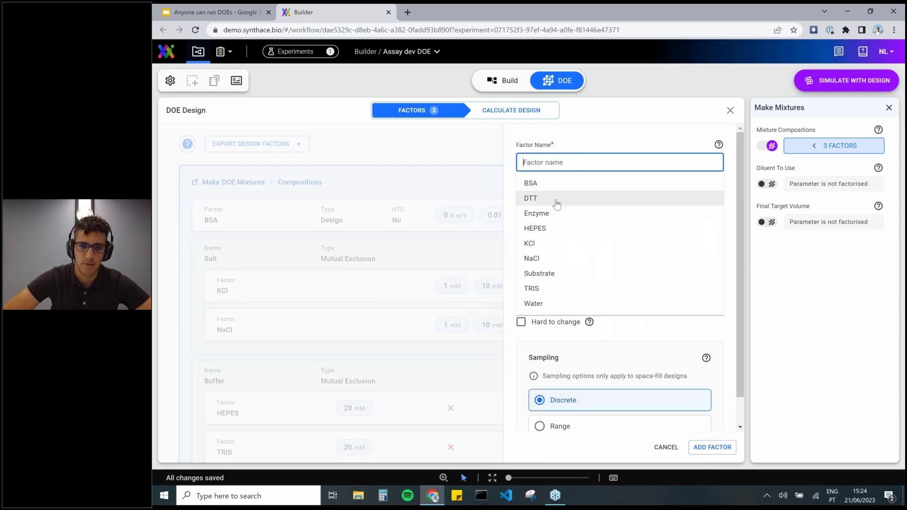
{"action": "left_click", "coordinate": [557, 203]}
{"action": "left_click", "coordinate": [576, 253]}
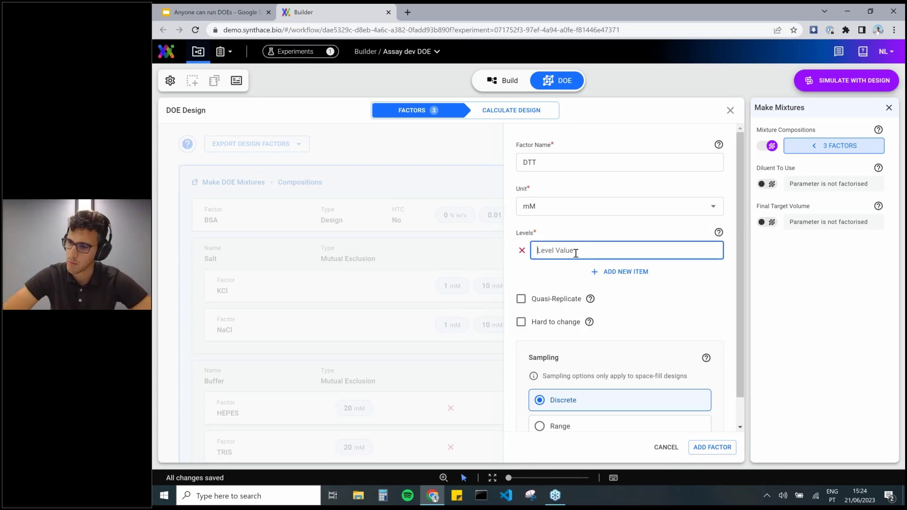
{"action": "type", "text": "2.5"}
{"action": "left_click", "coordinate": [614, 271]}
{"action": "type", "text": "25"}
{"action": "left_click", "coordinate": [659, 300]}
{"action": "left_click", "coordinate": [522, 263]}
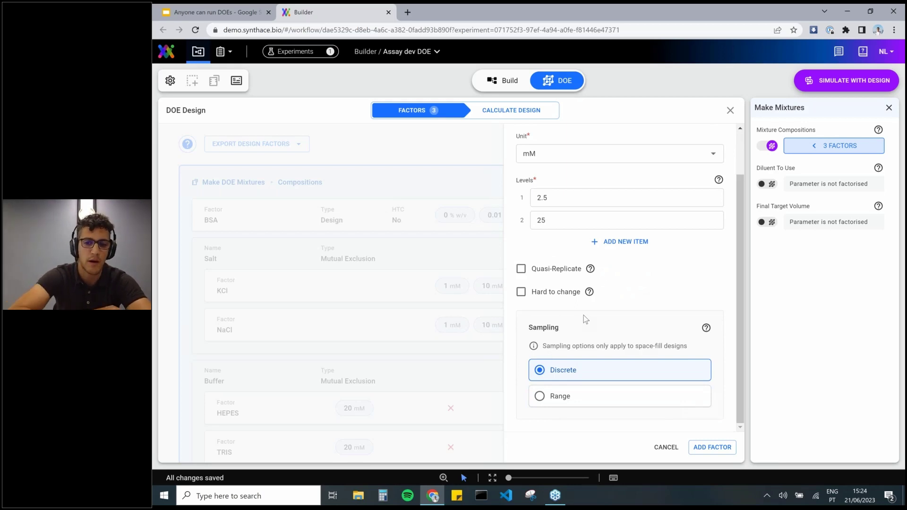
Step: Set DTT's sampling to Range with 3 zeros to include and add the factor to the design
{"action": "left_click", "coordinate": [540, 401]}
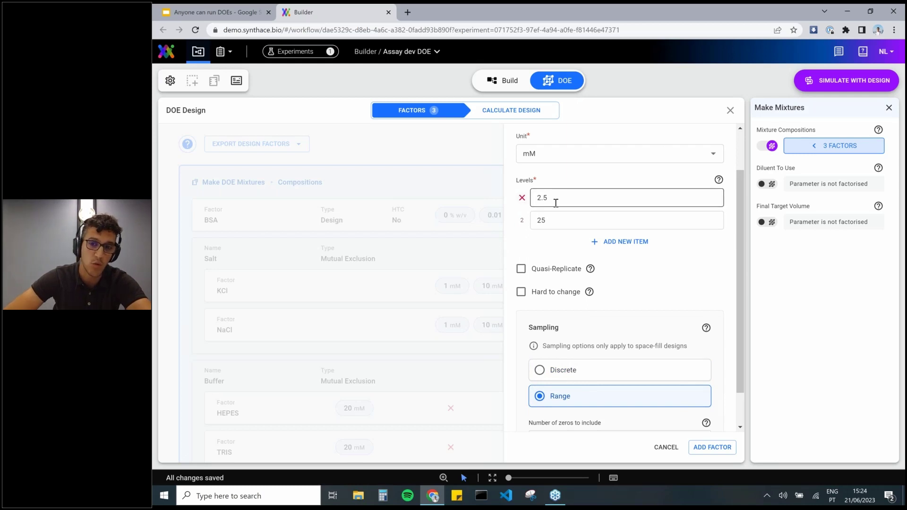
{"action": "scroll", "coordinate": [593, 280], "scroll_direction": "down", "scroll_amount": 1}
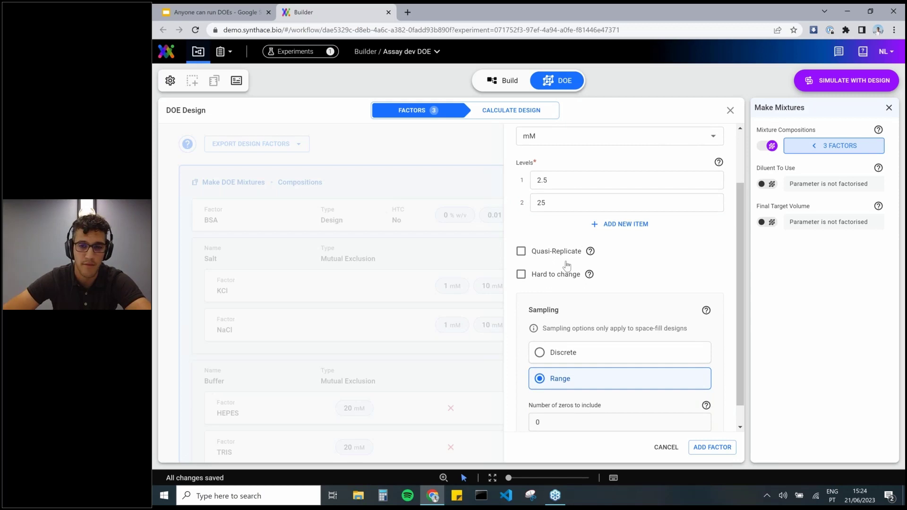
{"action": "scroll", "coordinate": [680, 261], "scroll_direction": "down", "scroll_amount": 1}
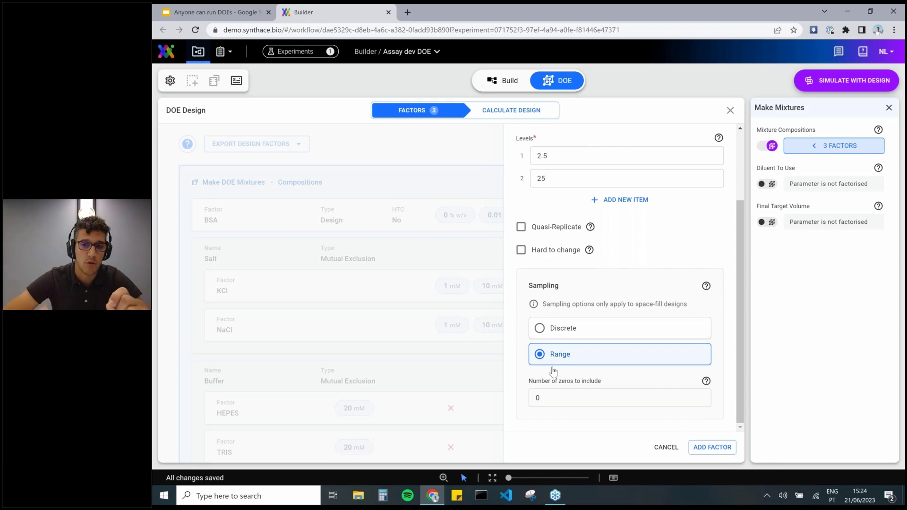
{"action": "left_click", "coordinate": [555, 402]}
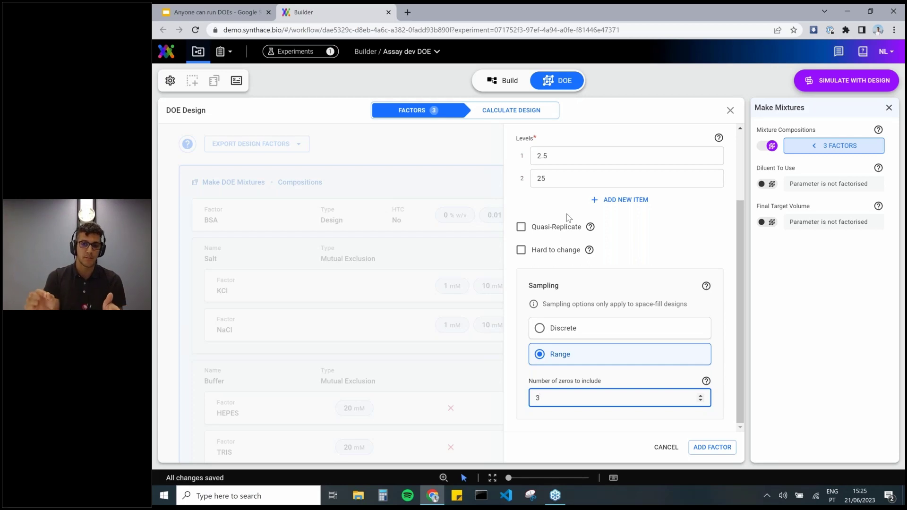
{"action": "key", "text": "Return"}
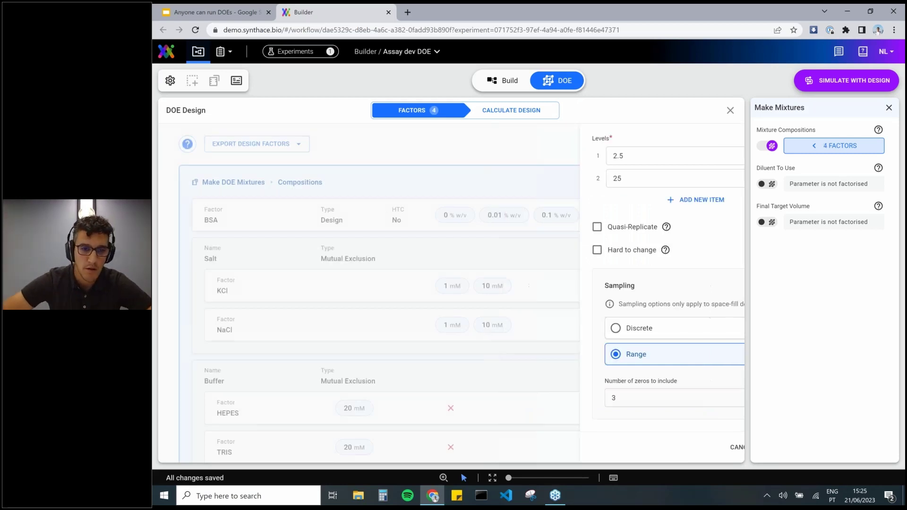
Step: Start another compositions factor for Enzyme in nM with levels 5 and 50
{"action": "scroll", "coordinate": [577, 401], "scroll_direction": "down", "scroll_amount": 5}
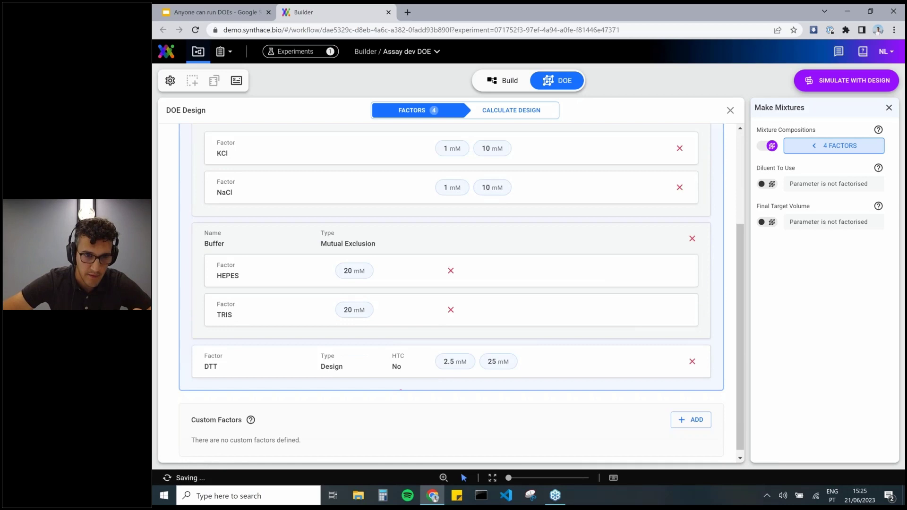
{"action": "scroll", "coordinate": [590, 284], "scroll_direction": "up", "scroll_amount": 3}
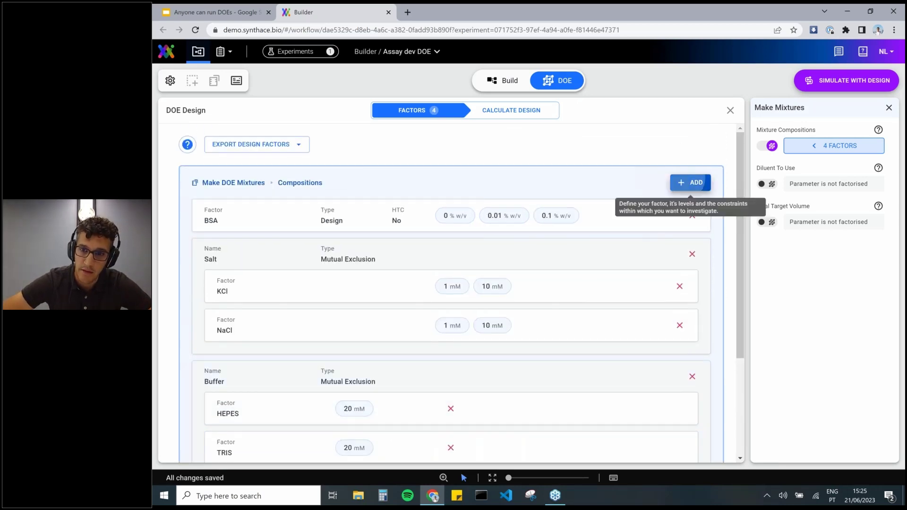
{"action": "left_click", "coordinate": [687, 183]}
{"action": "left_click", "coordinate": [622, 185]}
{"action": "left_click", "coordinate": [560, 161]}
{"action": "left_click", "coordinate": [536, 214]}
{"action": "left_click", "coordinate": [544, 206]}
{"action": "key", "text": "Escape"}
{"action": "left_click", "coordinate": [571, 254]}
{"action": "type", "text": "5"}
{"action": "left_click", "coordinate": [611, 273]}
{"action": "type", "text": "50"}
Step: Set Enzyme's sampling to Range and add the factor to the design
{"action": "scroll", "coordinate": [643, 319], "scroll_direction": "down", "scroll_amount": 1}
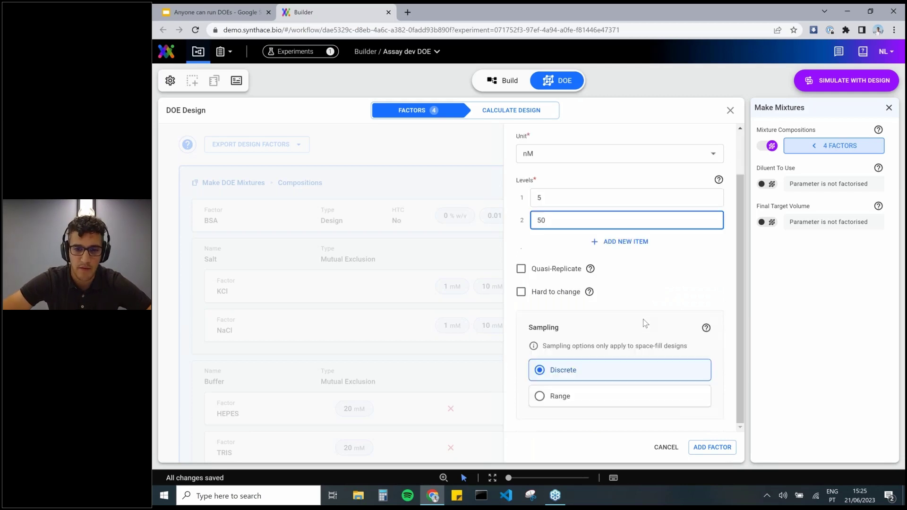
{"action": "left_click", "coordinate": [577, 397]}
{"action": "scroll", "coordinate": [599, 370], "scroll_direction": "down", "scroll_amount": 1}
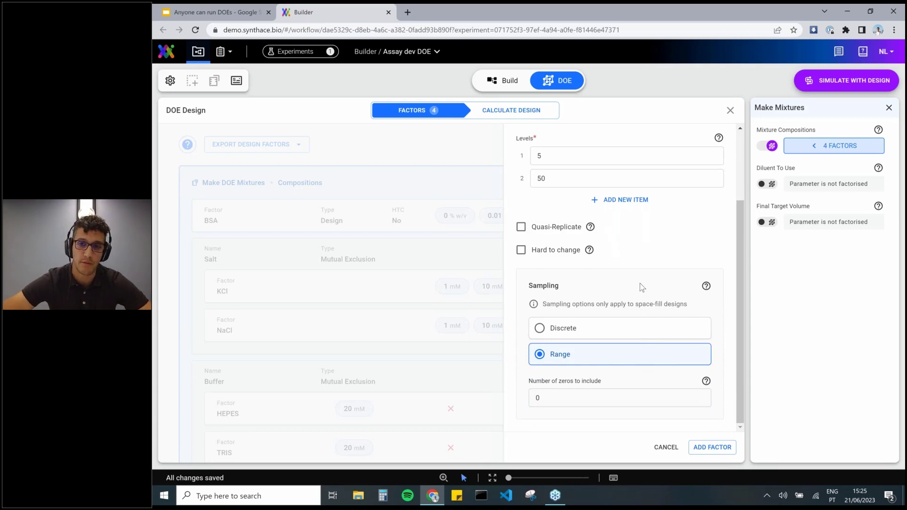
{"action": "left_click", "coordinate": [712, 447]}
Step: Add Substrate to the mixture compositions as a constant of 10 uM
{"action": "scroll", "coordinate": [681, 283], "scroll_direction": "up", "scroll_amount": 4}
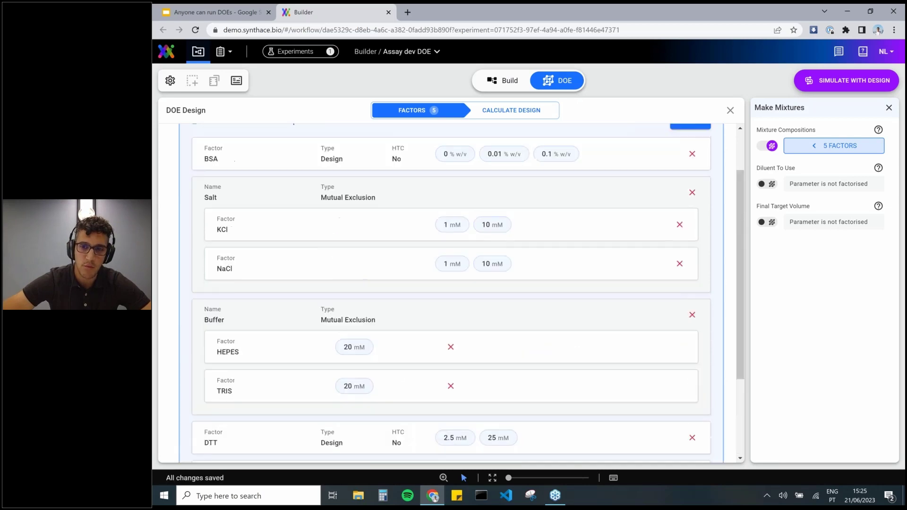
{"action": "left_click", "coordinate": [690, 159]}
{"action": "left_click", "coordinate": [681, 373]}
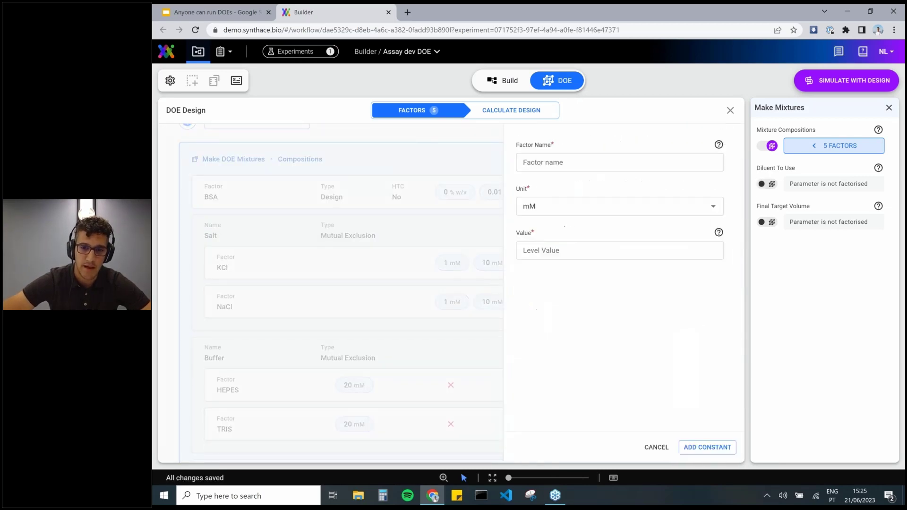
{"action": "left_click", "coordinate": [567, 161]}
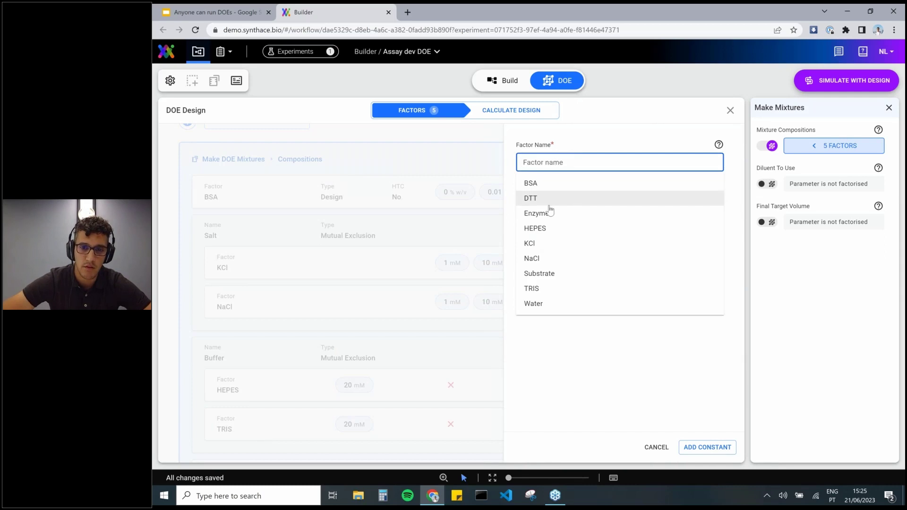
{"action": "left_click", "coordinate": [550, 275]}
{"action": "left_click", "coordinate": [546, 206]}
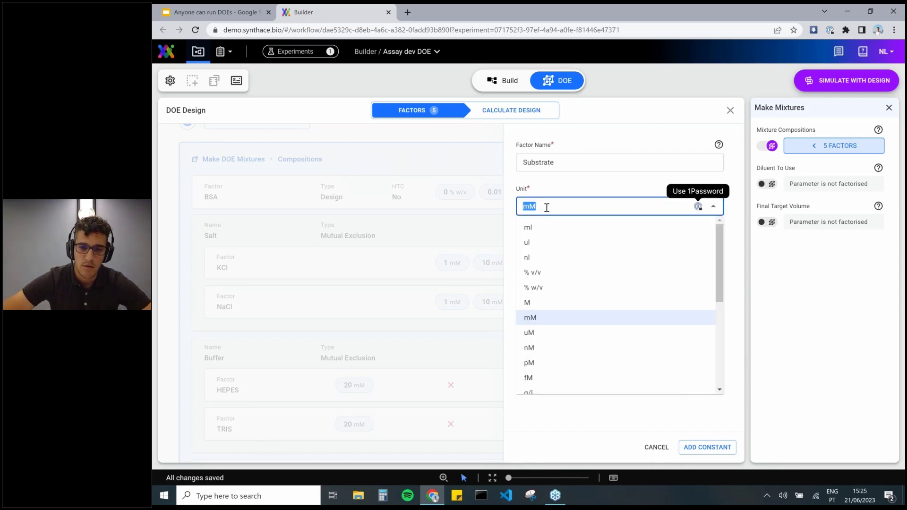
{"action": "left_click", "coordinate": [547, 332]}
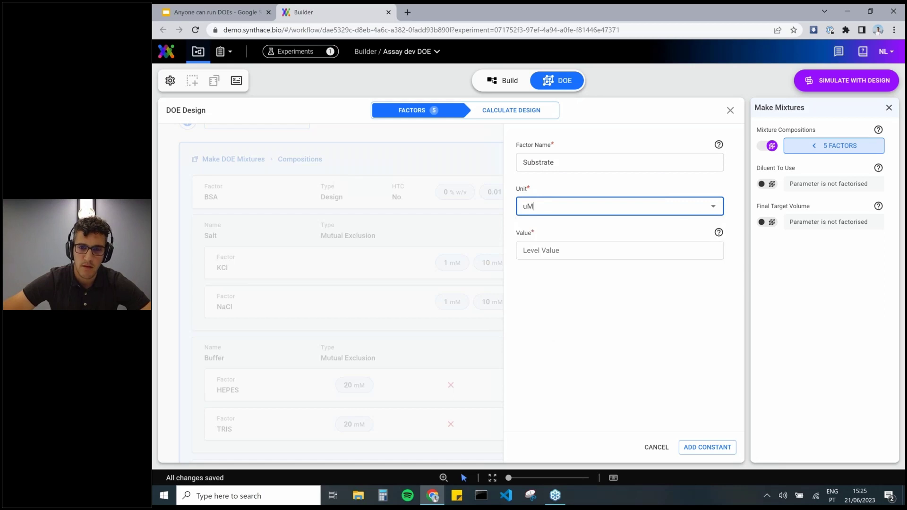
{"action": "left_click", "coordinate": [563, 252]}
{"action": "type", "text": "10"}
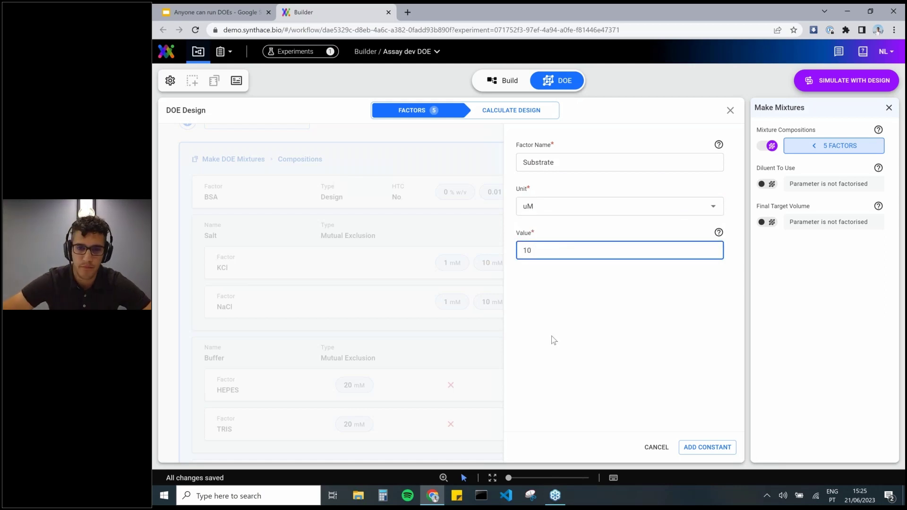
{"action": "left_click", "coordinate": [709, 447]}
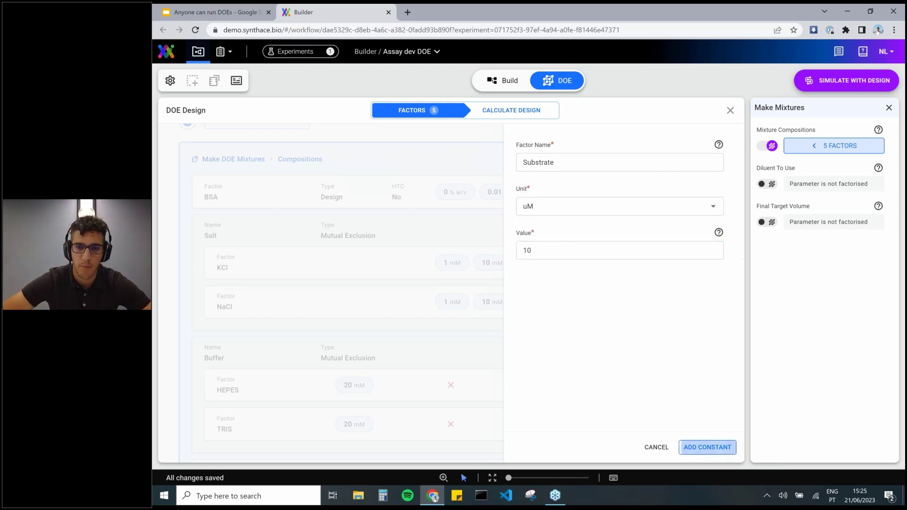
Step: Start a new custom factor named Temperature, make it numerical and set its unit to C
{"action": "scroll", "coordinate": [581, 307], "scroll_direction": "down", "scroll_amount": 5}
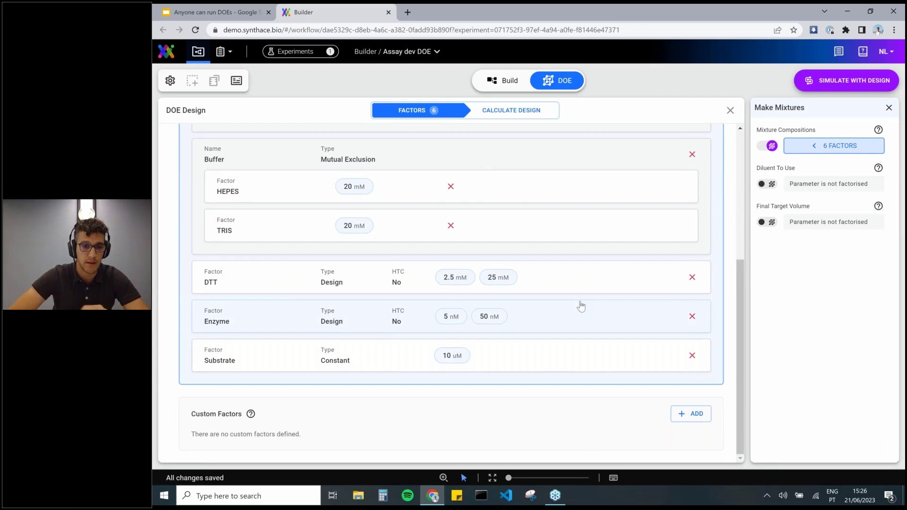
{"action": "scroll", "coordinate": [456, 203], "scroll_direction": "up", "scroll_amount": 5}
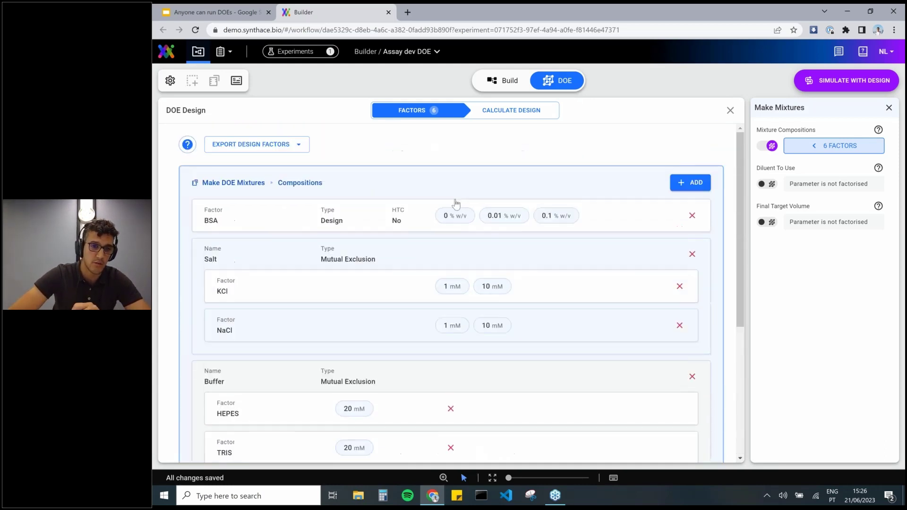
{"action": "scroll", "coordinate": [386, 318], "scroll_direction": "down", "scroll_amount": 5}
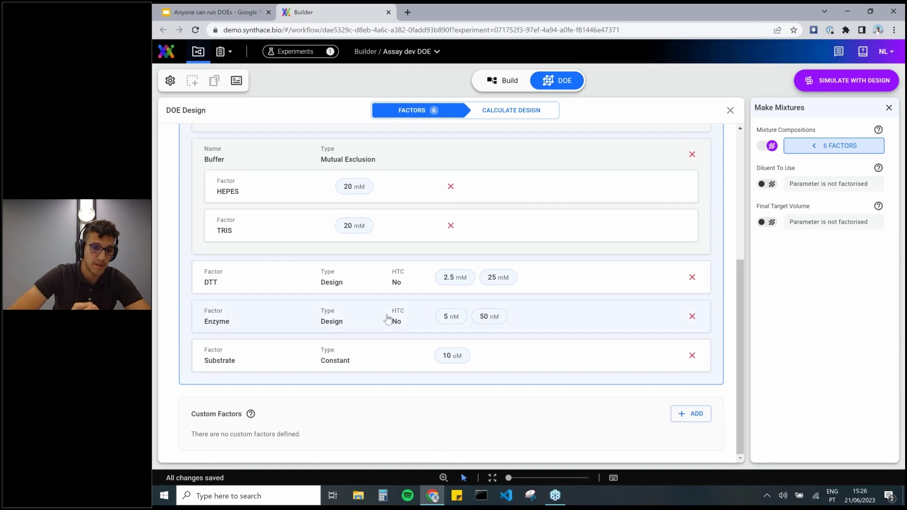
{"action": "left_click", "coordinate": [686, 414]}
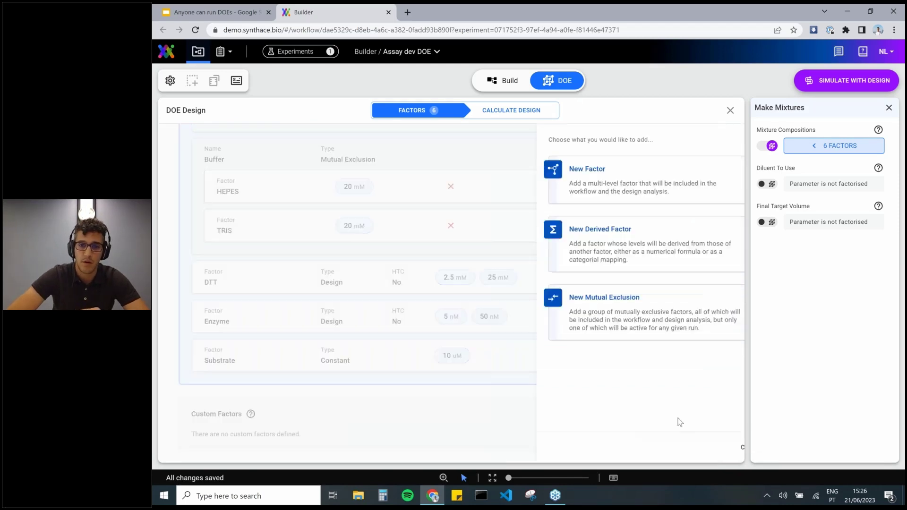
{"action": "left_click", "coordinate": [586, 175]}
{"action": "left_click", "coordinate": [582, 166]}
{"action": "type", "text": "Temperature"}
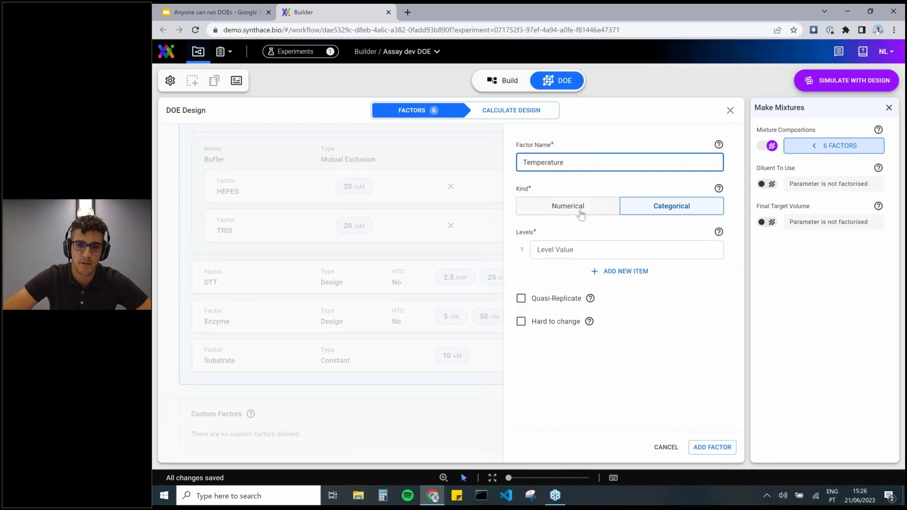
{"action": "left_click", "coordinate": [572, 207]}
{"action": "left_click", "coordinate": [562, 245]}
{"action": "type", "text": "C"}
Step: Give Temperature the levels 28, 32 and 37 and add the custom factor to the design
{"action": "left_click", "coordinate": [553, 292]}
{"action": "type", "text": "28"}
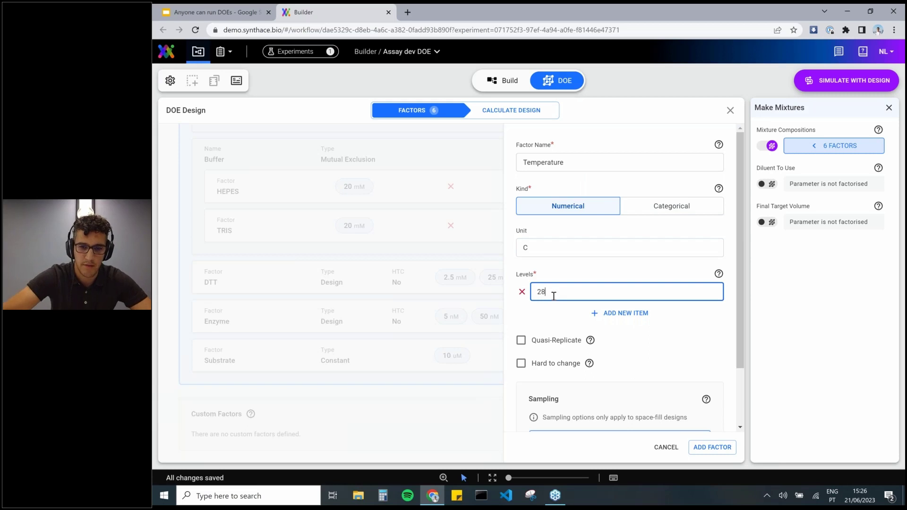
{"action": "left_click", "coordinate": [598, 314]}
{"action": "type", "text": "32"}
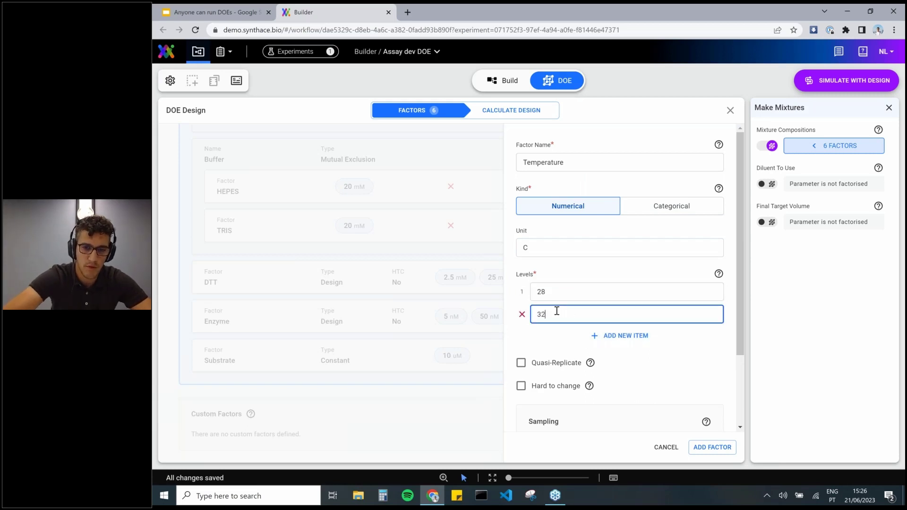
{"action": "left_click", "coordinate": [611, 336]}
{"action": "type", "text": "37"}
{"action": "scroll", "coordinate": [669, 390], "scroll_direction": "down", "scroll_amount": 3}
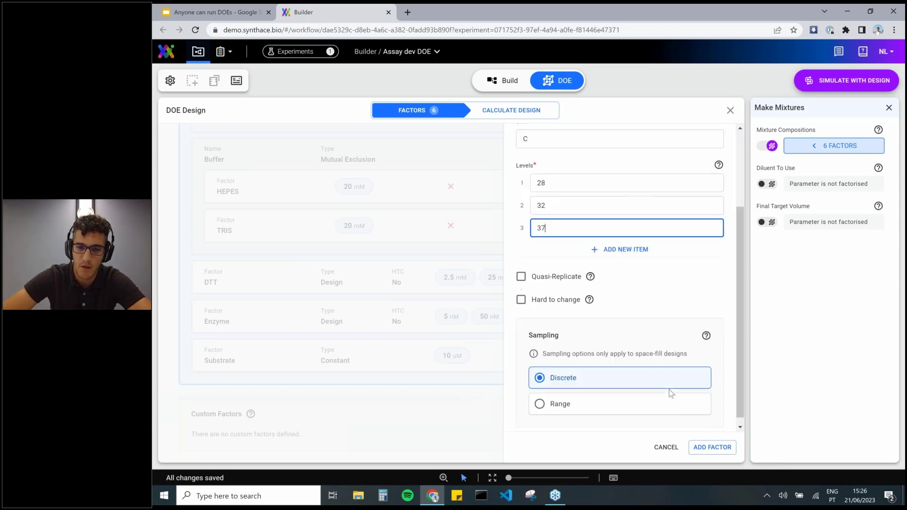
{"action": "left_click", "coordinate": [723, 447]}
Step: Review the complete factor list and the file formats available for exporting the design factors
{"action": "scroll", "coordinate": [595, 387], "scroll_direction": "down", "scroll_amount": 1}
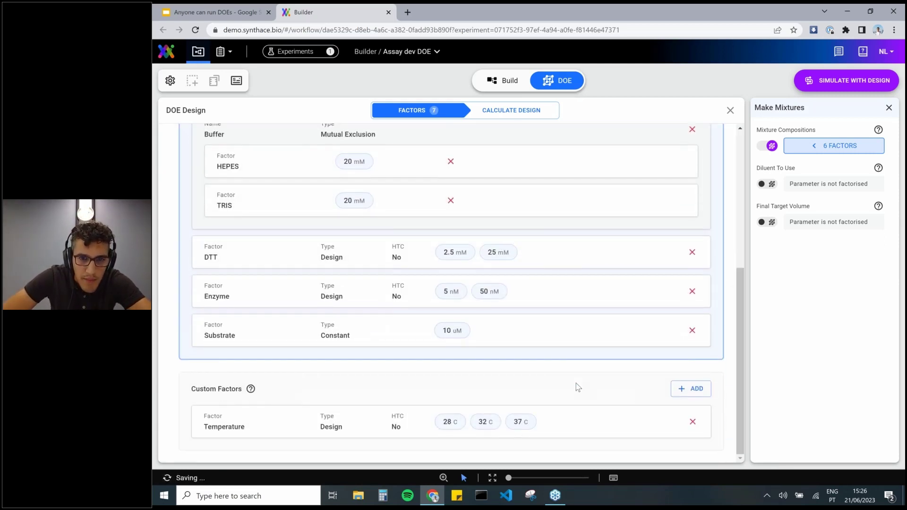
{"action": "scroll", "coordinate": [576, 383], "scroll_direction": "up", "scroll_amount": 3}
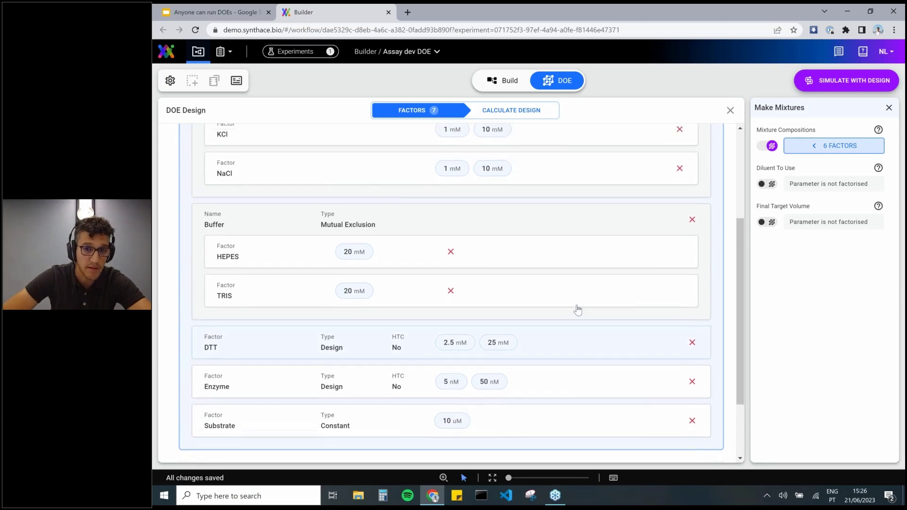
{"action": "scroll", "coordinate": [577, 309], "scroll_direction": "up", "scroll_amount": 4}
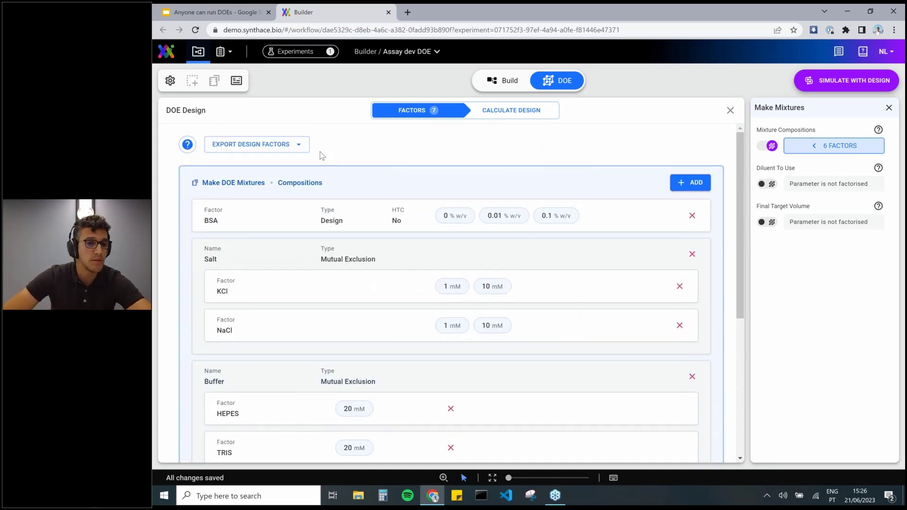
{"action": "left_click", "coordinate": [254, 151]}
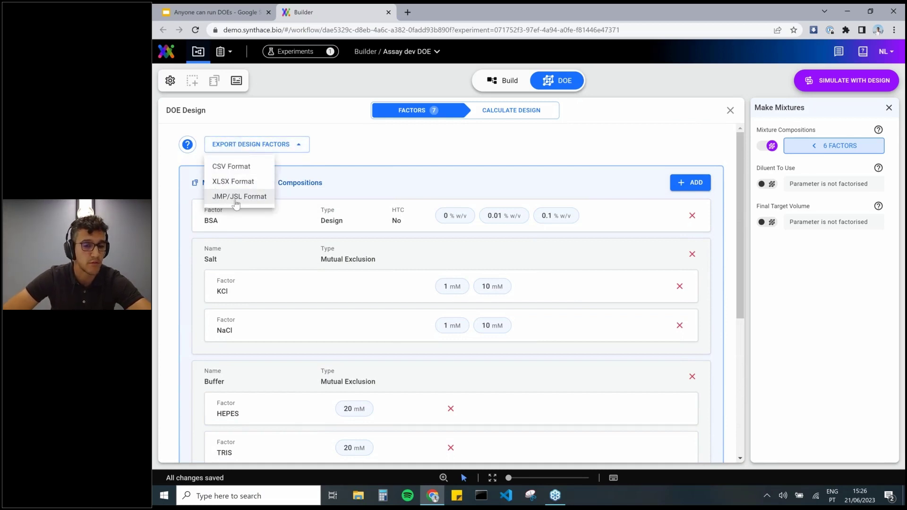
{"action": "left_click", "coordinate": [373, 142]}
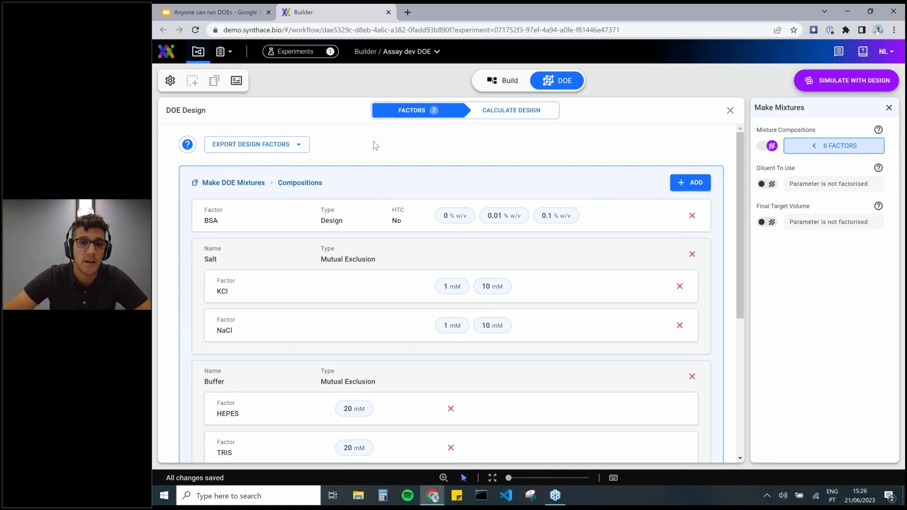
Step: Proceed to calculating the design and expand the full description of the space-filling design
{"action": "left_click", "coordinate": [509, 113]}
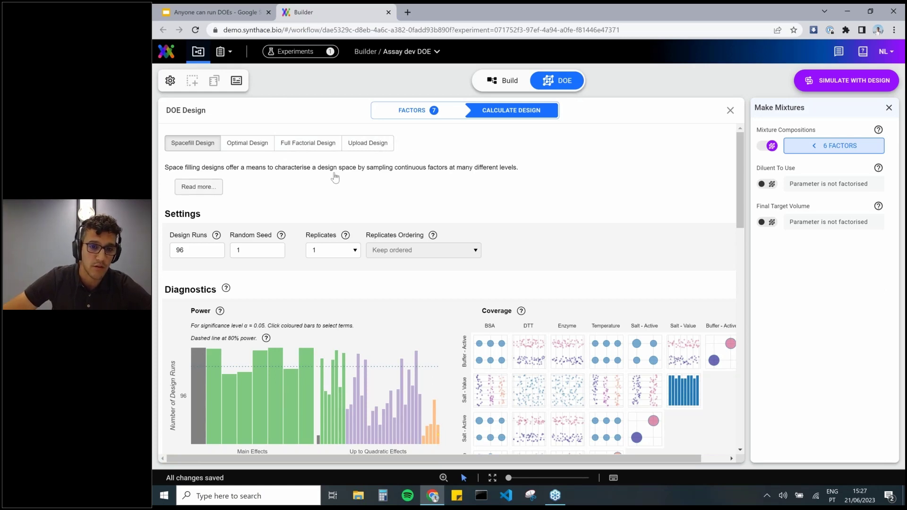
{"action": "left_click", "coordinate": [199, 187]}
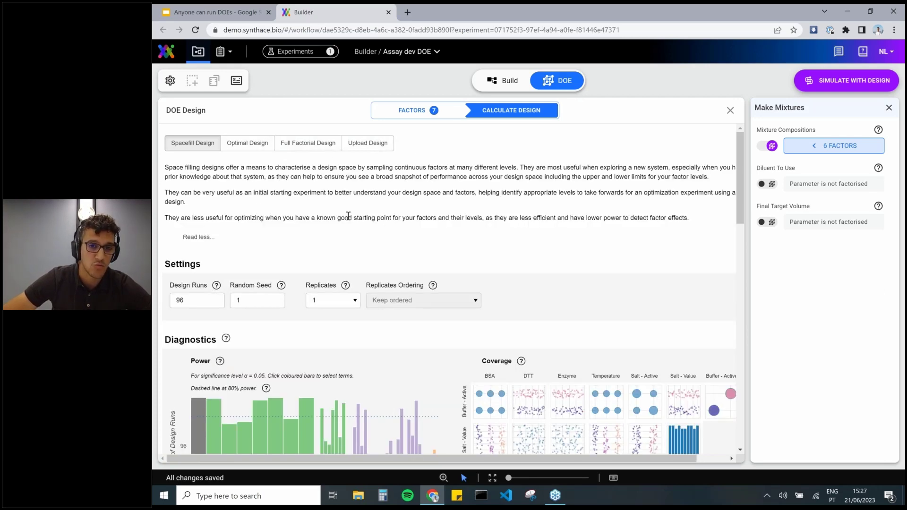
Step: Review the power, correlation and coverage diagnostics of the space-filling design, and increase the effect size used for the power analysis
{"action": "scroll", "coordinate": [362, 276], "scroll_direction": "down", "scroll_amount": 2}
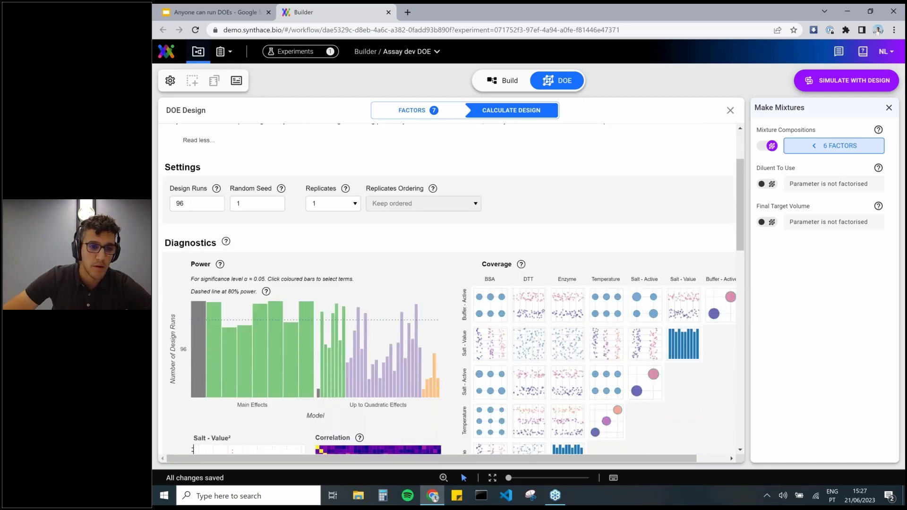
{"action": "scroll", "coordinate": [384, 254], "scroll_direction": "down", "scroll_amount": 2}
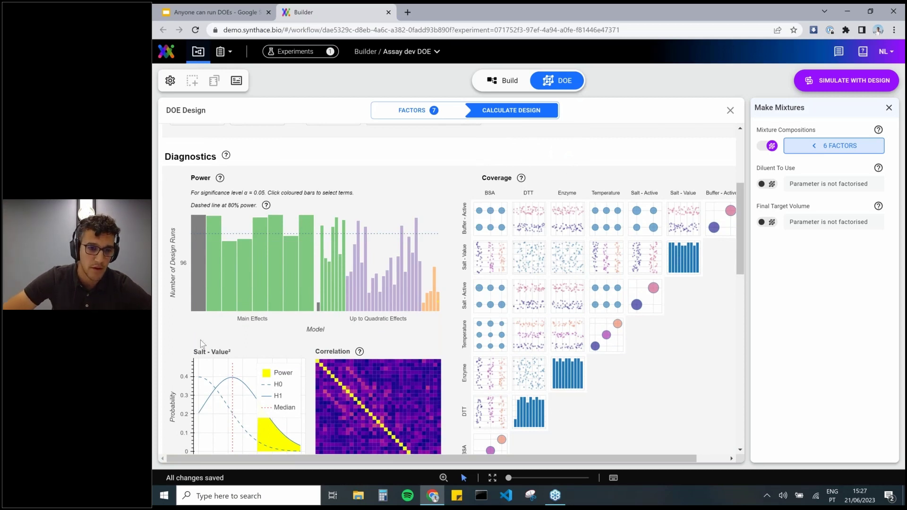
{"action": "scroll", "coordinate": [201, 339], "scroll_direction": "down", "scroll_amount": 2}
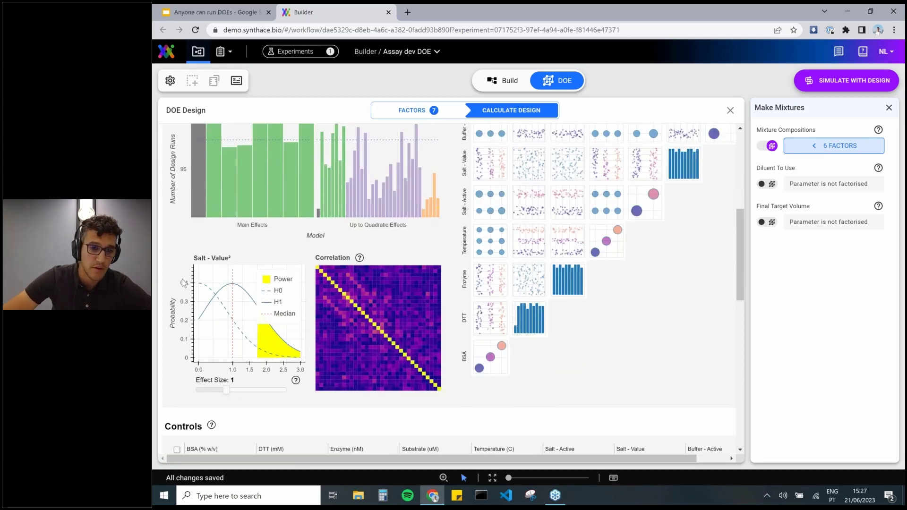
{"action": "scroll", "coordinate": [203, 354], "scroll_direction": "up", "scroll_amount": 1}
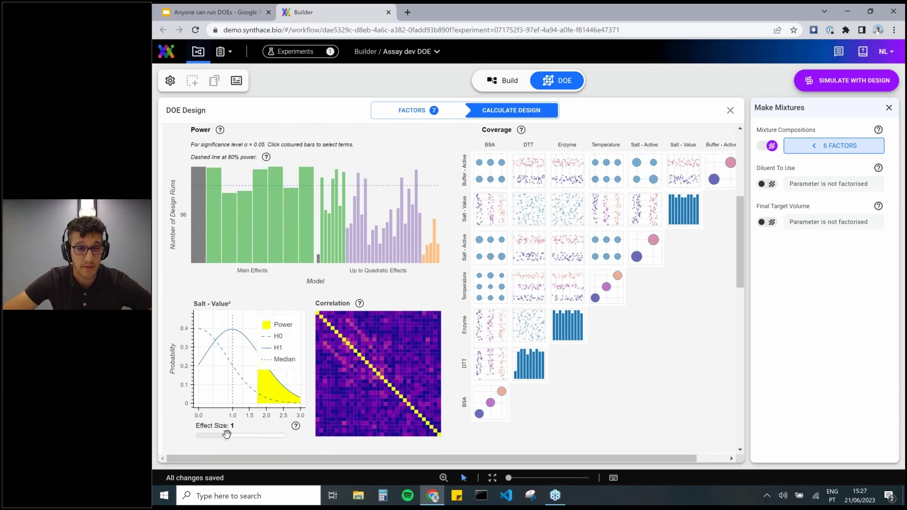
{"action": "mouse_move", "coordinate": [229, 437]}
{"action": "left_mouse_down"}
{"action": "mouse_move", "coordinate": [284, 437]}
{"action": "mouse_move", "coordinate": [215, 439]}
{"action": "mouse_move", "coordinate": [240, 437]}
{"action": "left_mouse_up"}
Step: Examine the factor columns of the final run matrix, from BSA across to temperature and salt
{"action": "scroll", "coordinate": [165, 392], "scroll_direction": "down", "scroll_amount": 10}
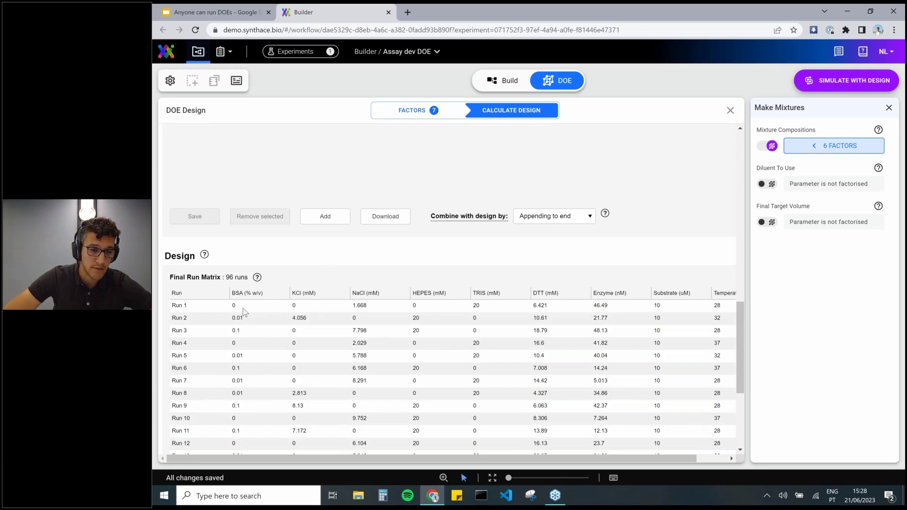
{"action": "scroll", "coordinate": [378, 360], "scroll_direction": "right", "scroll_amount": 3}
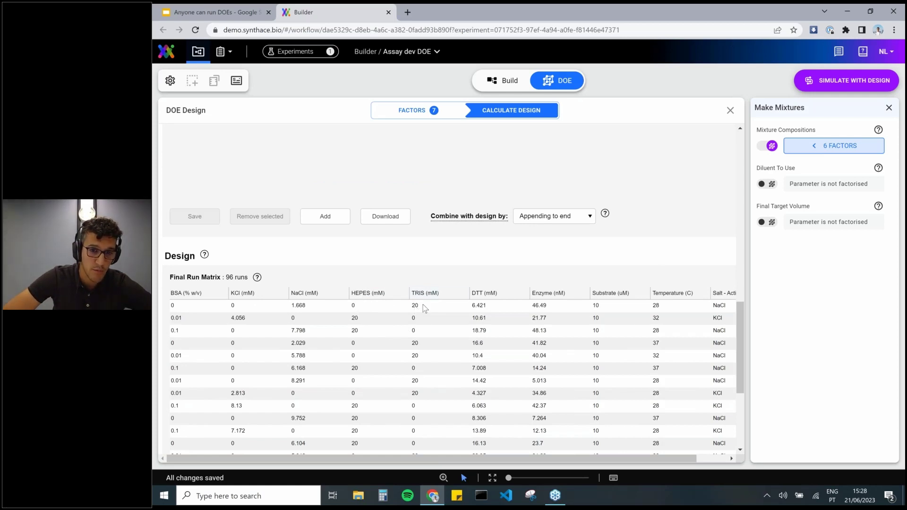
{"action": "scroll", "coordinate": [418, 336], "scroll_direction": "right", "scroll_amount": 1}
{"action": "scroll", "coordinate": [418, 336], "scroll_direction": "left", "scroll_amount": 1}
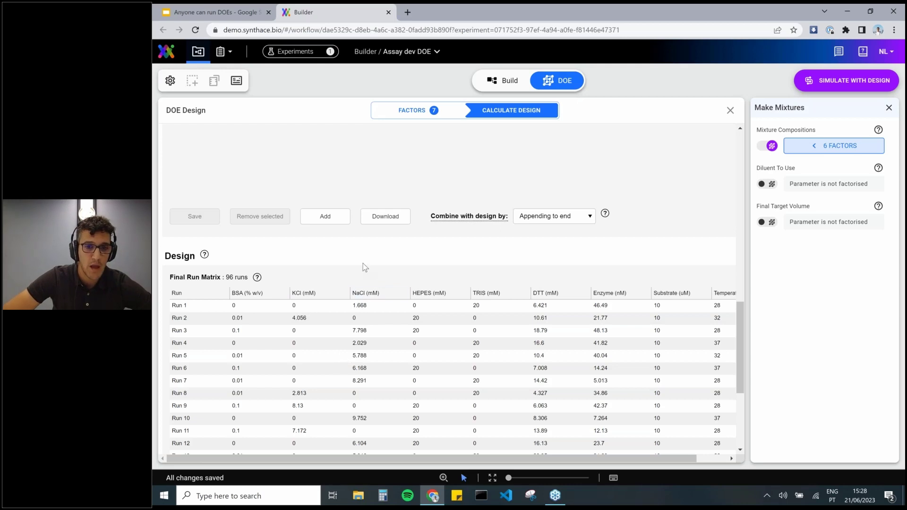
Step: Set the design's replicates to 4 and check the available replicate ordering options, keeping Repeat the run order
{"action": "scroll", "coordinate": [350, 265], "scroll_direction": "up", "scroll_amount": 10}
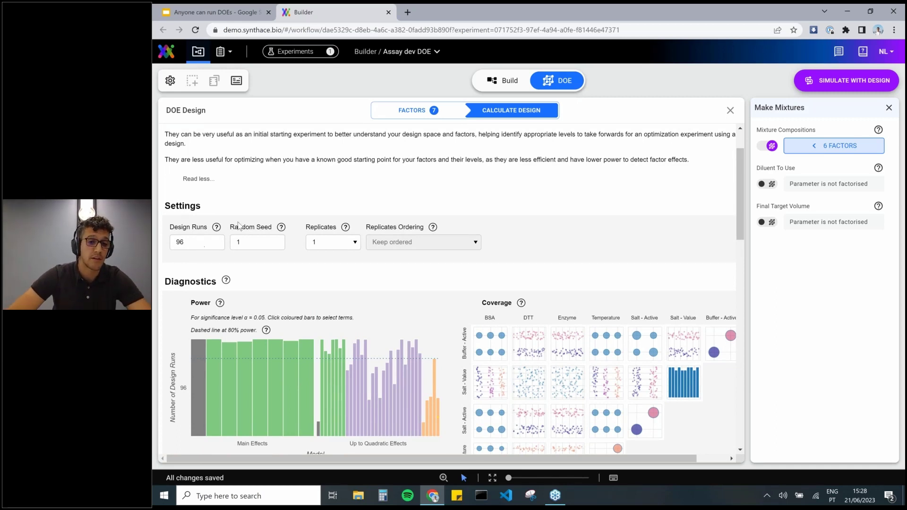
{"action": "left_click", "coordinate": [333, 245]}
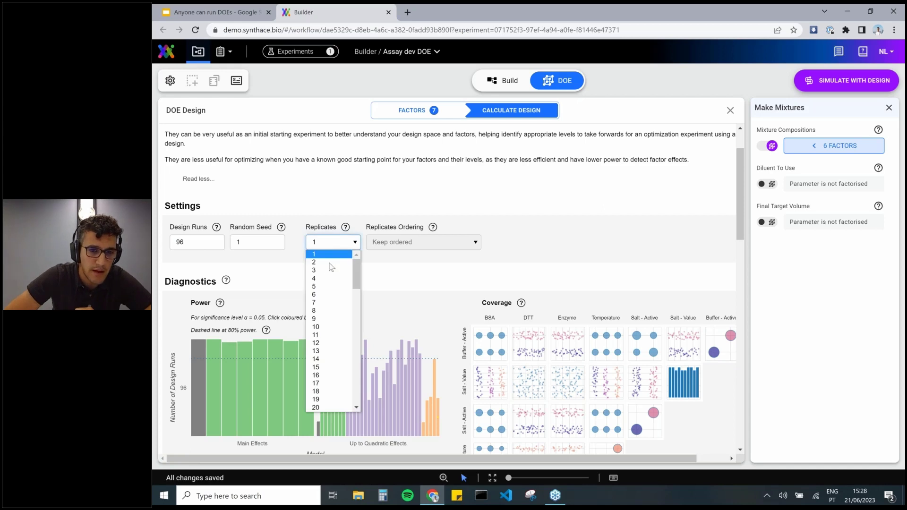
{"action": "left_click", "coordinate": [326, 282]}
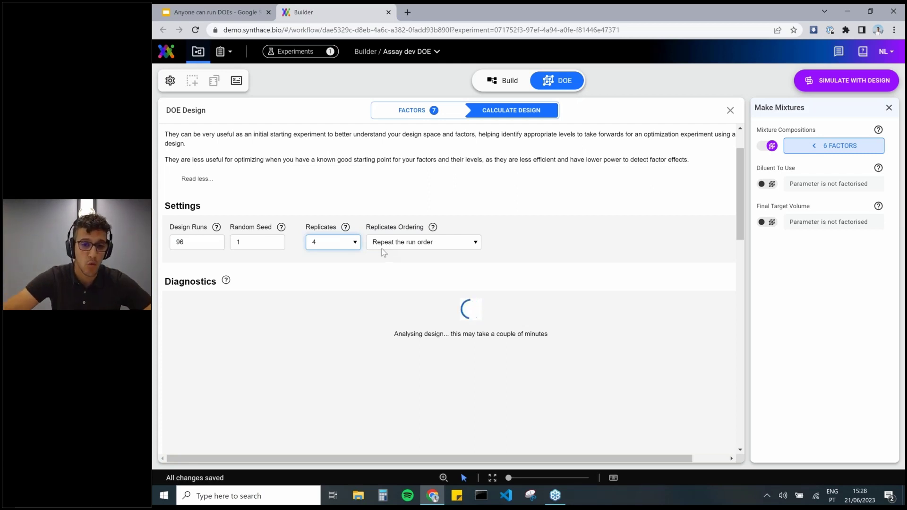
{"action": "left_click", "coordinate": [386, 243]}
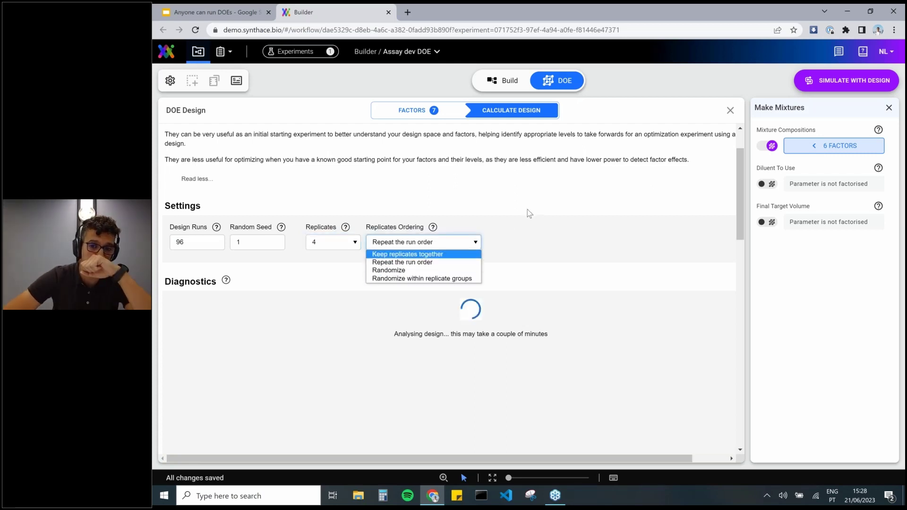
{"action": "left_click", "coordinate": [182, 213]}
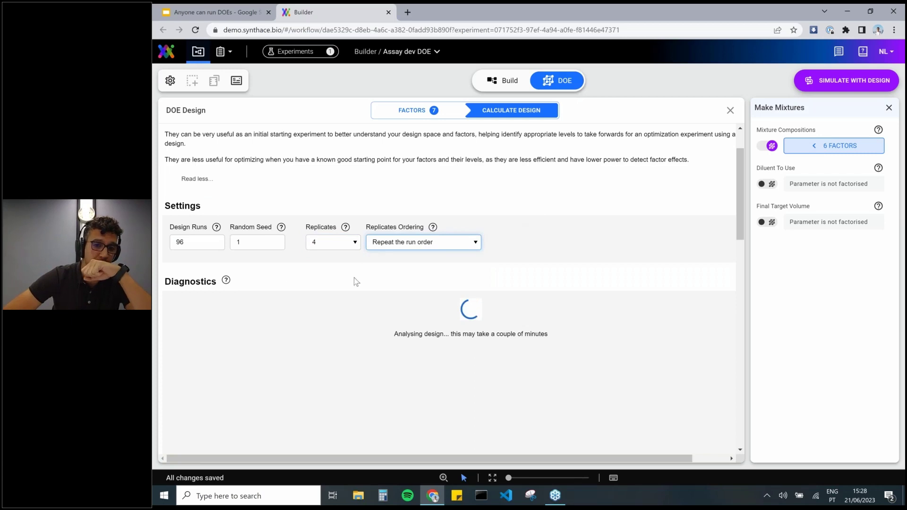
Step: Review the recalculated diagnostics and the final run matrix of the replicated design
{"action": "scroll", "coordinate": [560, 247], "scroll_direction": "down", "scroll_amount": 2}
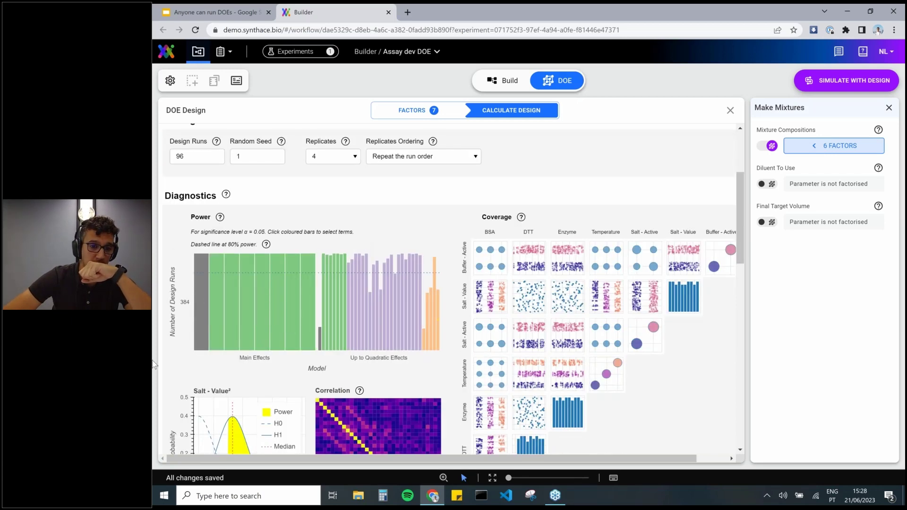
{"action": "scroll", "coordinate": [165, 384], "scroll_direction": "down", "scroll_amount": 10}
{"action": "scroll", "coordinate": [166, 384], "scroll_direction": "down", "scroll_amount": 2}
{"action": "scroll", "coordinate": [242, 182], "scroll_direction": "up", "scroll_amount": 2}
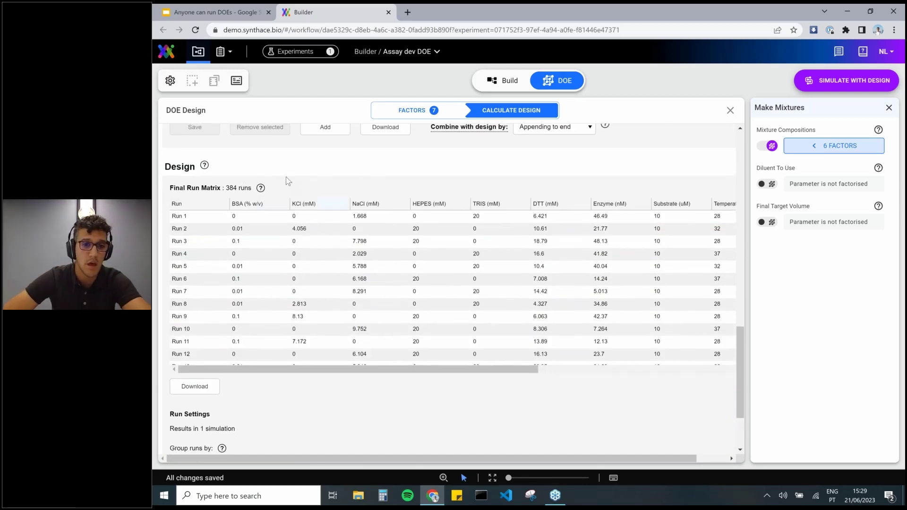
{"action": "scroll", "coordinate": [286, 166], "scroll_direction": "up", "scroll_amount": 10}
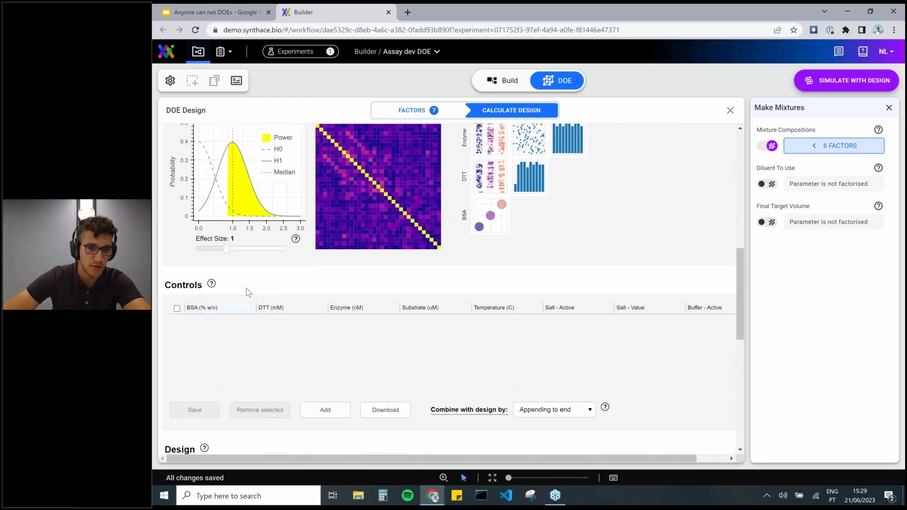
{"action": "scroll", "coordinate": [246, 291], "scroll_direction": "up", "scroll_amount": 5}
{"action": "scroll", "coordinate": [227, 276], "scroll_direction": "down", "scroll_amount": 5}
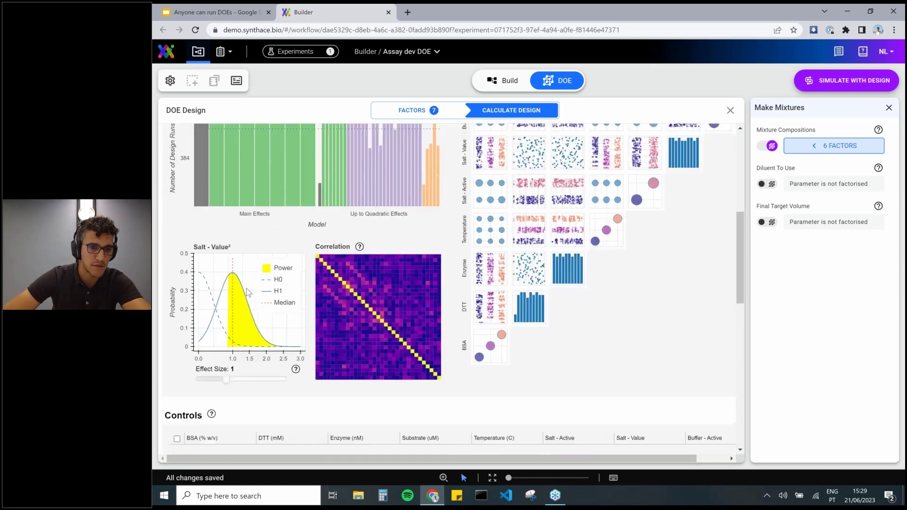
Step: Set the number of design runs to 94
{"action": "scroll", "coordinate": [209, 262], "scroll_direction": "up", "scroll_amount": 5}
{"action": "key", "text": "BackSpace"}
{"action": "type", "text": "4"}
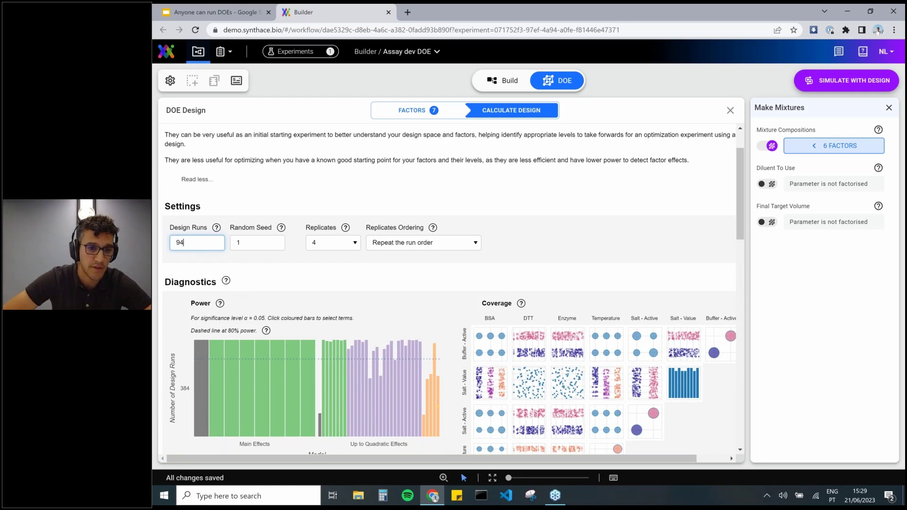
Step: Add a control run to the design with its enzyme concentration set to 0 nM
{"action": "scroll", "coordinate": [283, 376], "scroll_direction": "down", "scroll_amount": 10}
{"action": "left_click", "coordinate": [332, 333]}
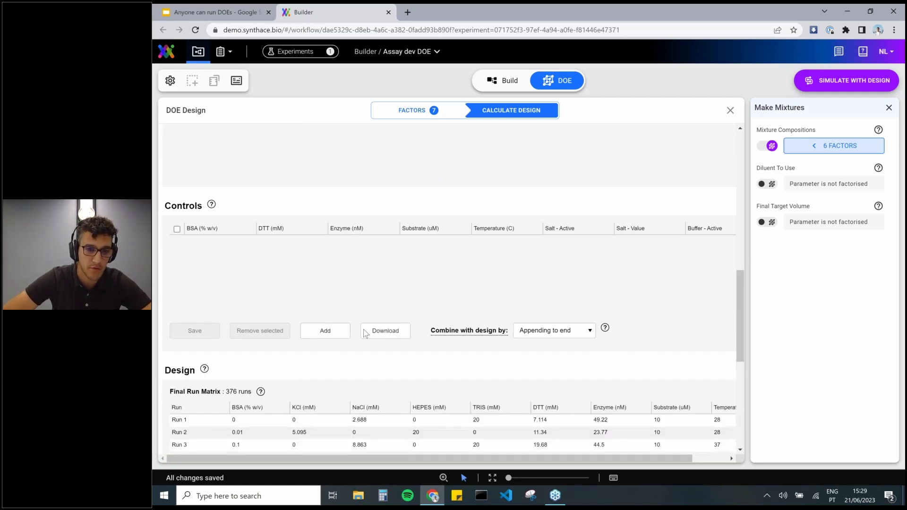
{"action": "left_click", "coordinate": [322, 330]}
{"action": "double_click", "coordinate": [348, 242]}
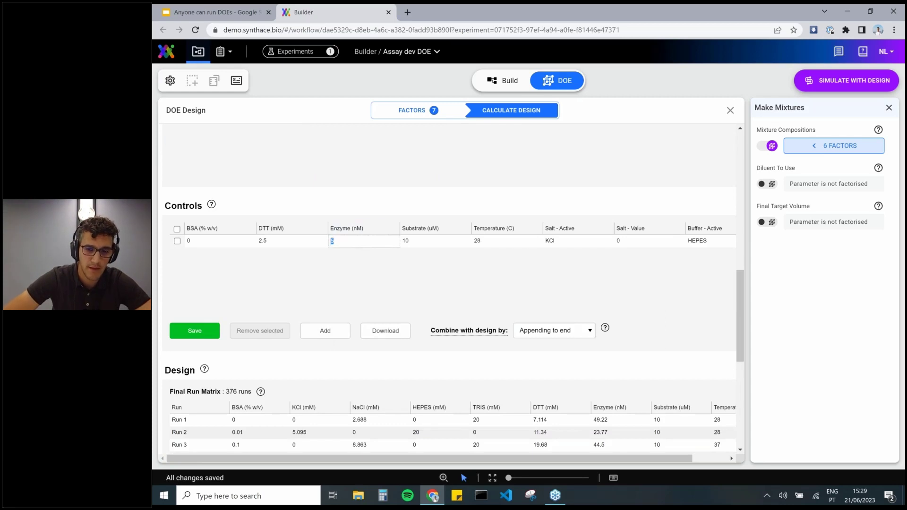
{"action": "left_click", "coordinate": [419, 239]}
Step: Add a second control run with its substrate concentration set to 0 uM, and save the controls
{"action": "left_click", "coordinate": [321, 333]}
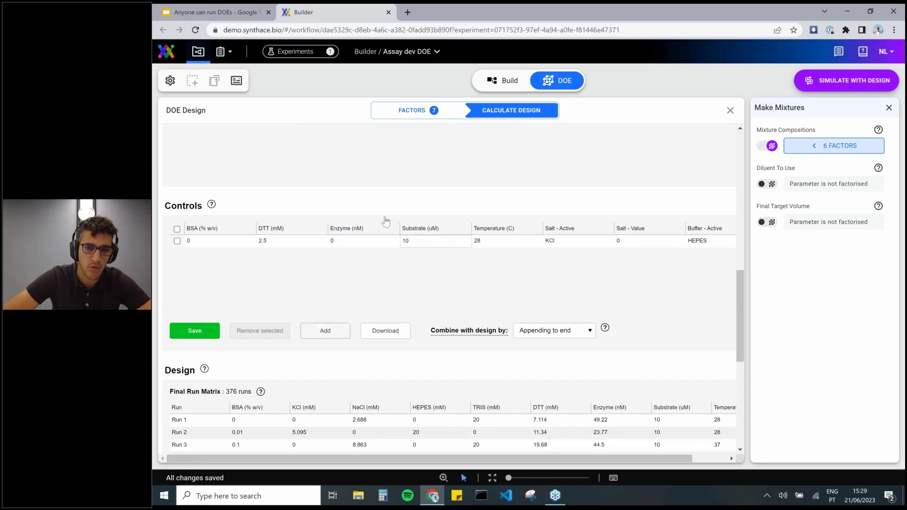
{"action": "double_click", "coordinate": [410, 251]}
{"action": "type", "text": "0"}
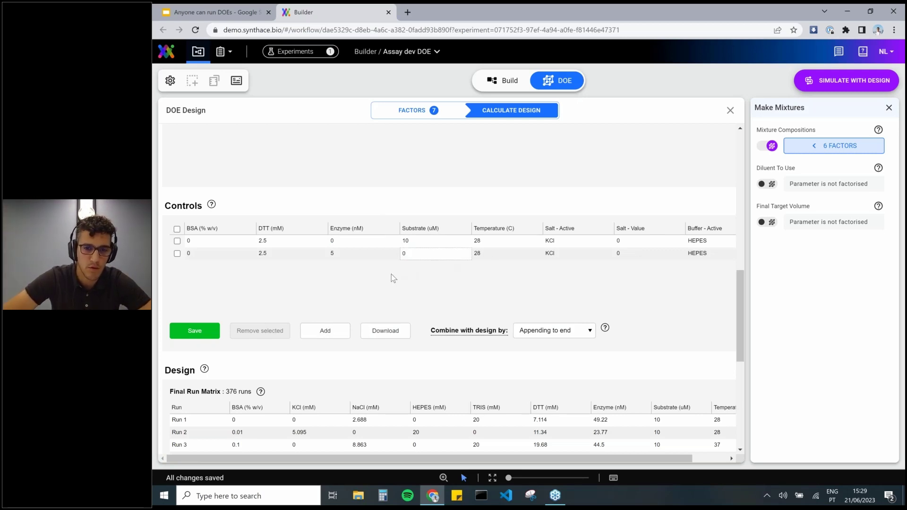
{"action": "key", "text": "Tab"}
{"action": "double_click", "coordinate": [415, 254]}
{"action": "type", "text": "0"}
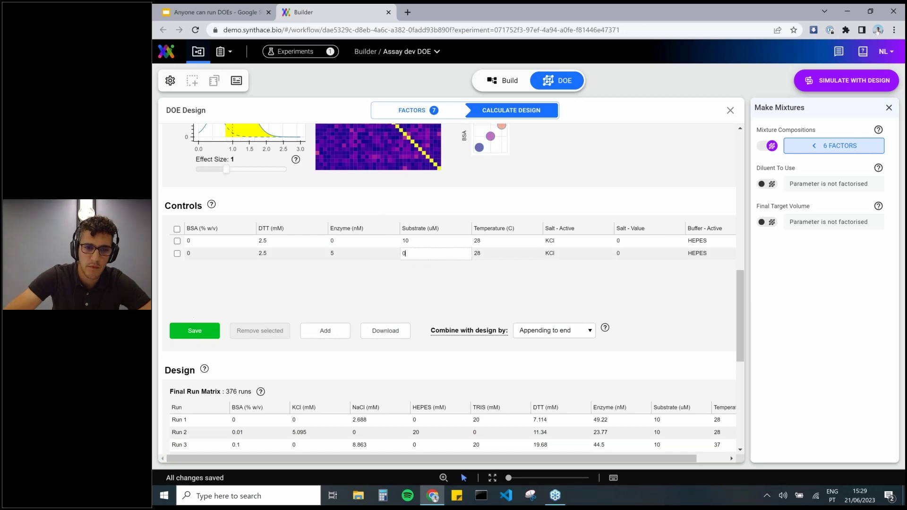
{"action": "double_click", "coordinate": [340, 248]}
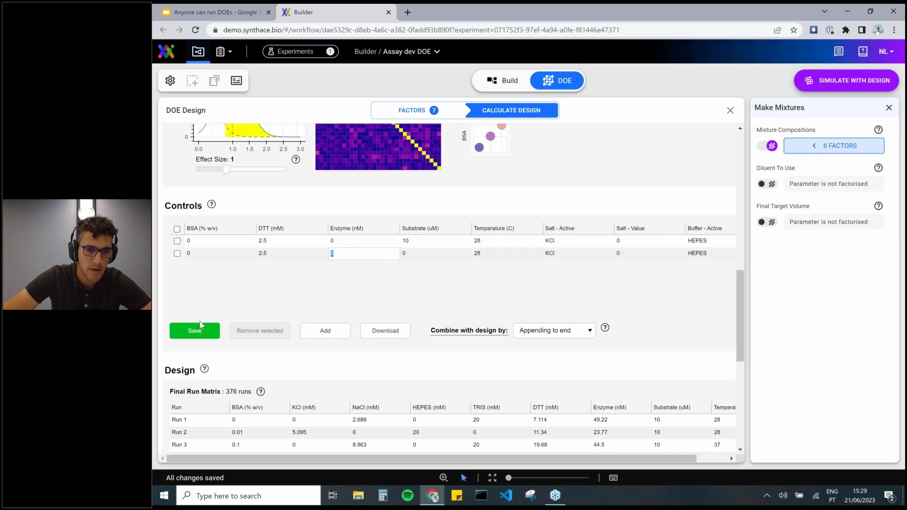
{"action": "left_click", "coordinate": [228, 295]}
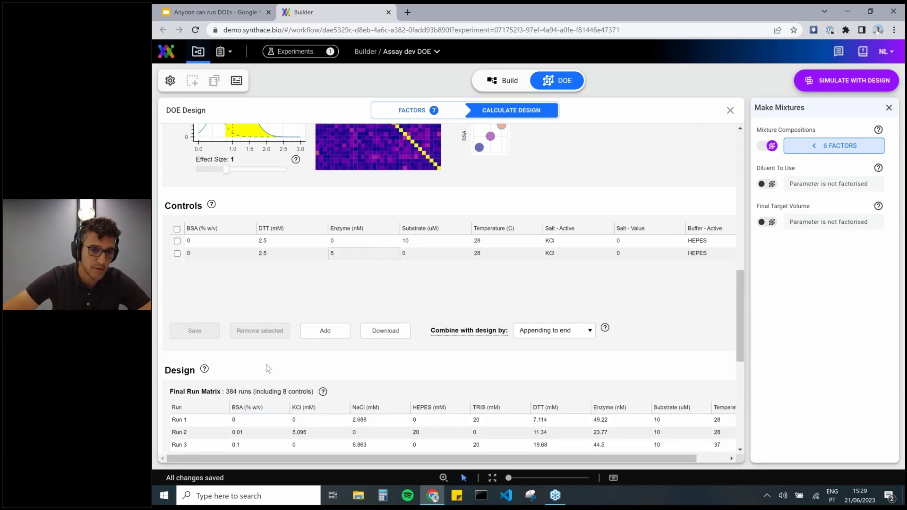
Step: Inspect the final run matrix down to its control runs and check the options for combining controls with the design
{"action": "scroll", "coordinate": [269, 368], "scroll_direction": "down", "scroll_amount": 3}
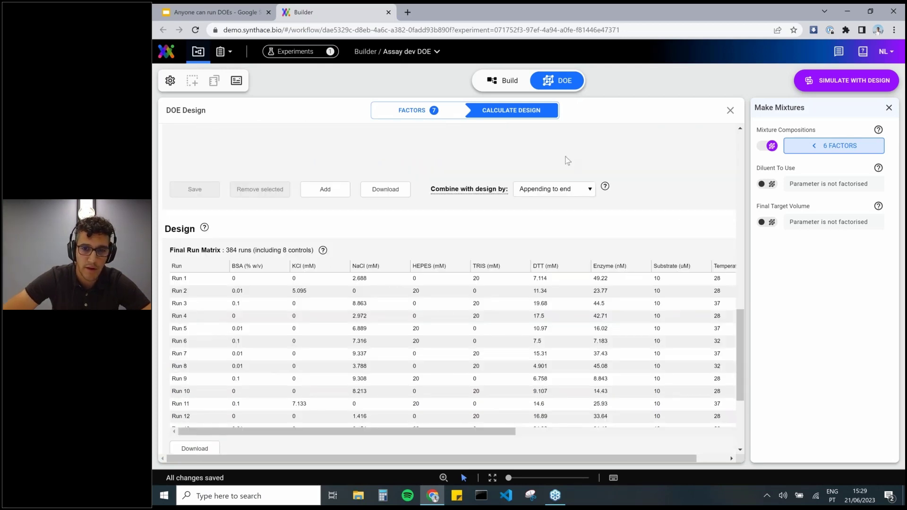
{"action": "scroll", "coordinate": [586, 355], "scroll_direction": "down", "scroll_amount": 20}
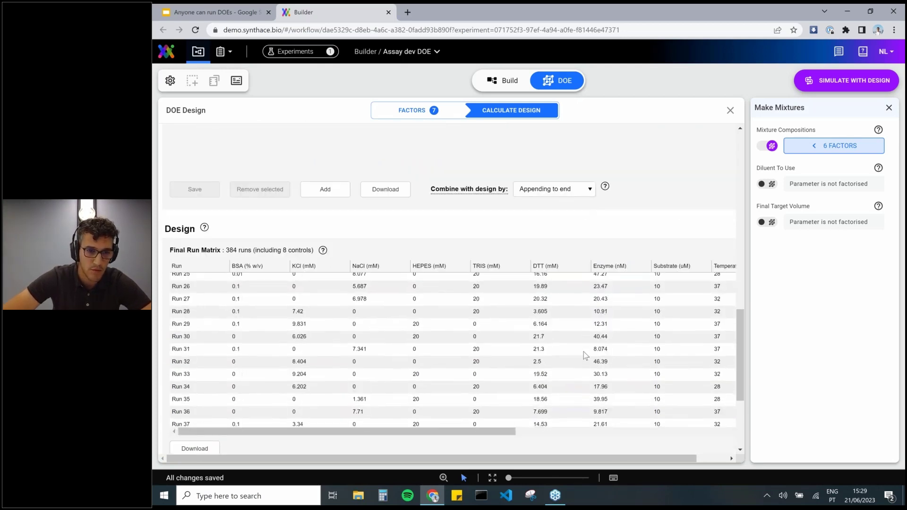
{"action": "scroll", "coordinate": [586, 355], "scroll_direction": "down", "scroll_amount": 10}
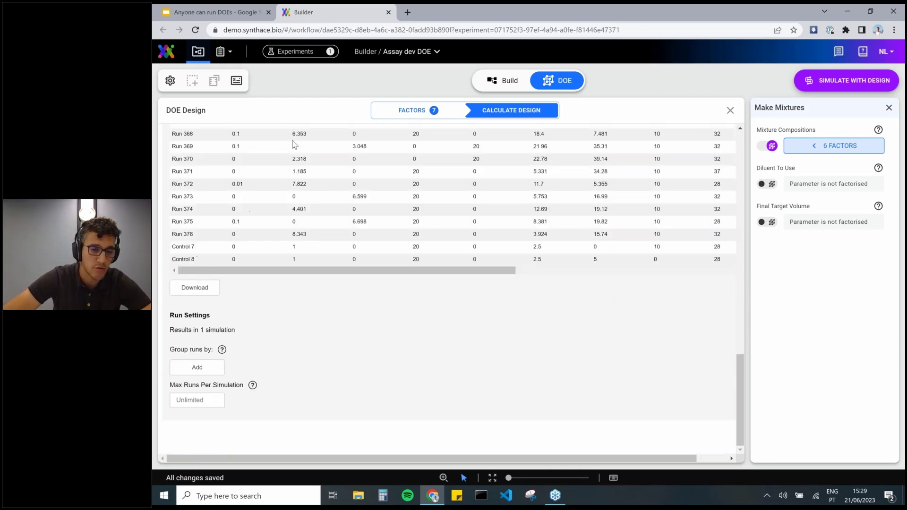
{"action": "scroll", "coordinate": [326, 194], "scroll_direction": "up", "scroll_amount": 5}
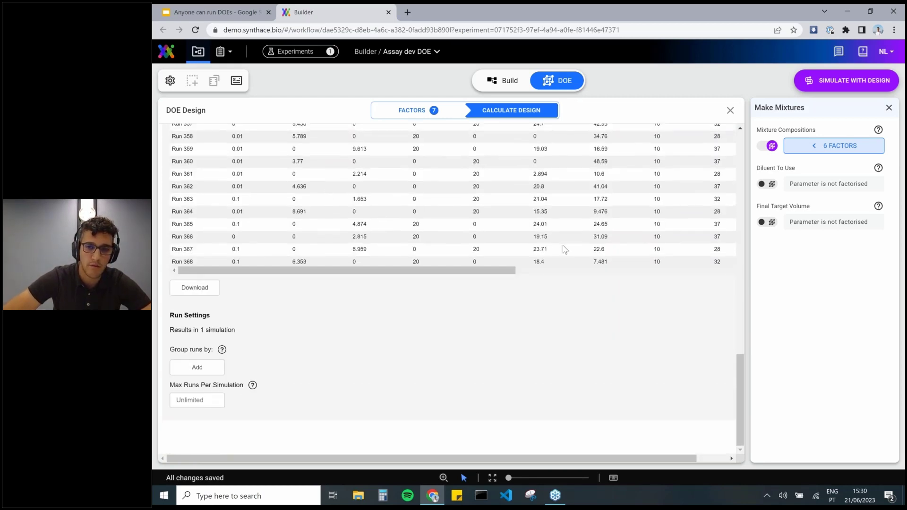
{"action": "scroll", "coordinate": [551, 393], "scroll_direction": "up", "scroll_amount": 5}
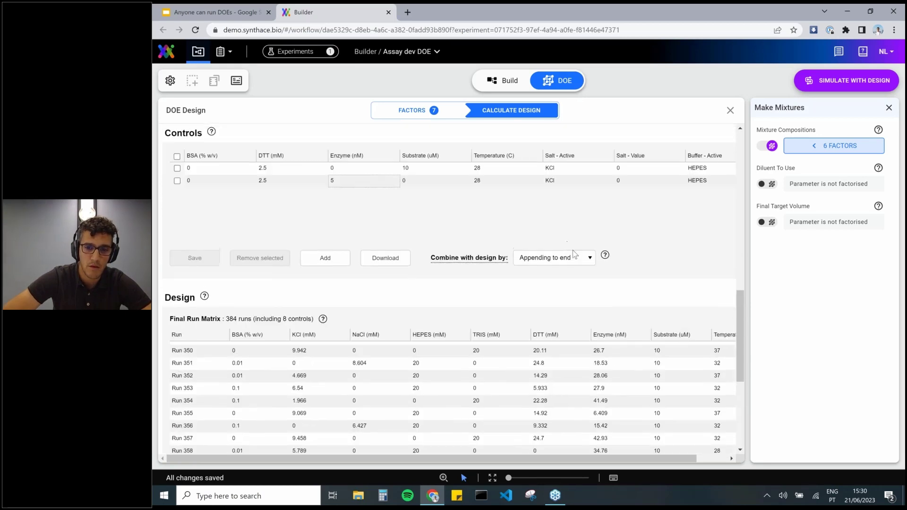
{"action": "left_click", "coordinate": [572, 259]}
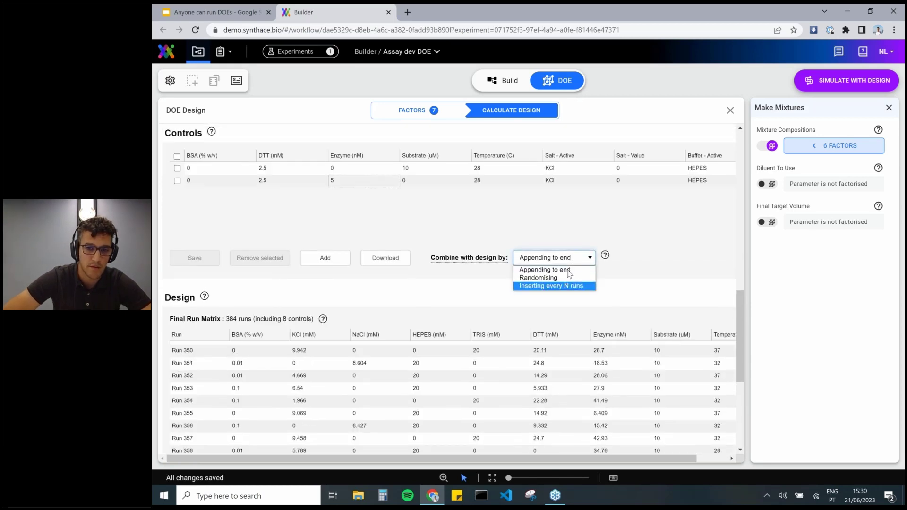
{"action": "left_click", "coordinate": [609, 295]}
Step: Simulate the Assay dev DOE workflow with the calculated space-filling design
{"action": "scroll", "coordinate": [498, 194], "scroll_direction": "up", "scroll_amount": 1}
{"action": "scroll", "coordinate": [497, 193], "scroll_direction": "up", "scroll_amount": 6}
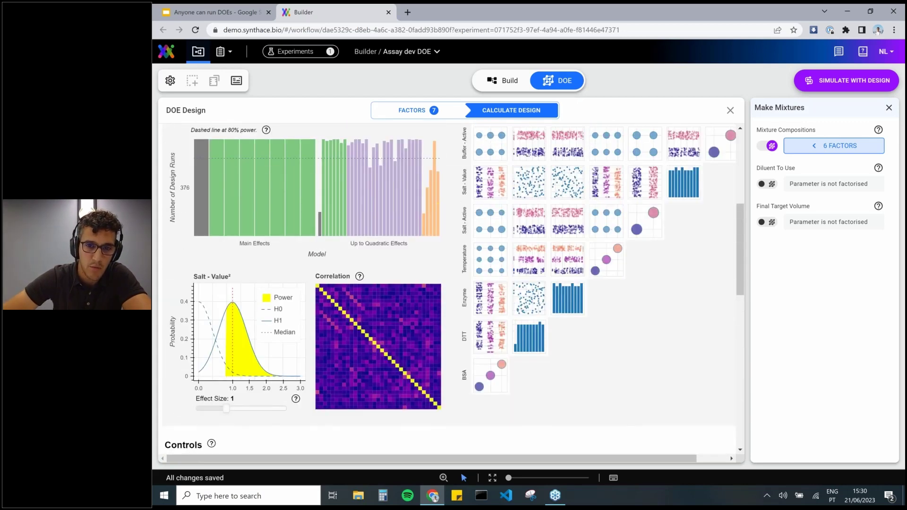
{"action": "scroll", "coordinate": [472, 256], "scroll_direction": "up", "scroll_amount": 4}
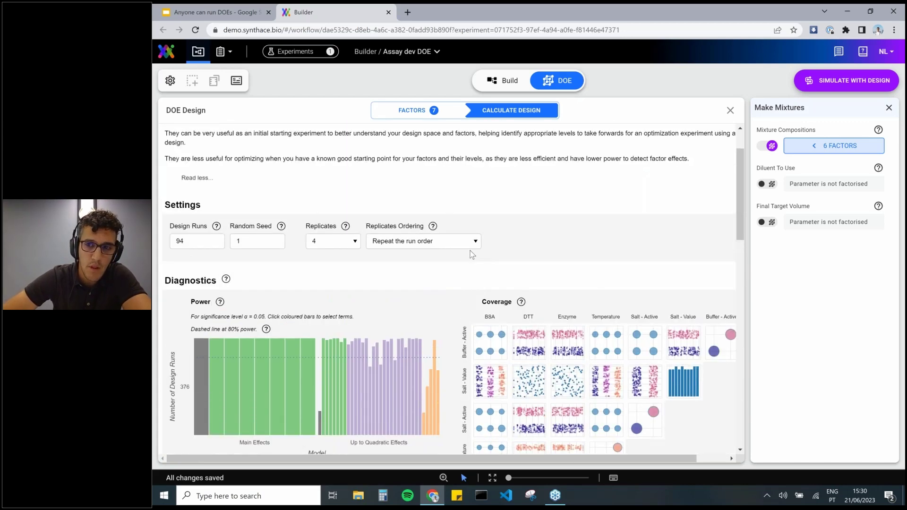
{"action": "scroll", "coordinate": [472, 255], "scroll_direction": "up", "scroll_amount": 1}
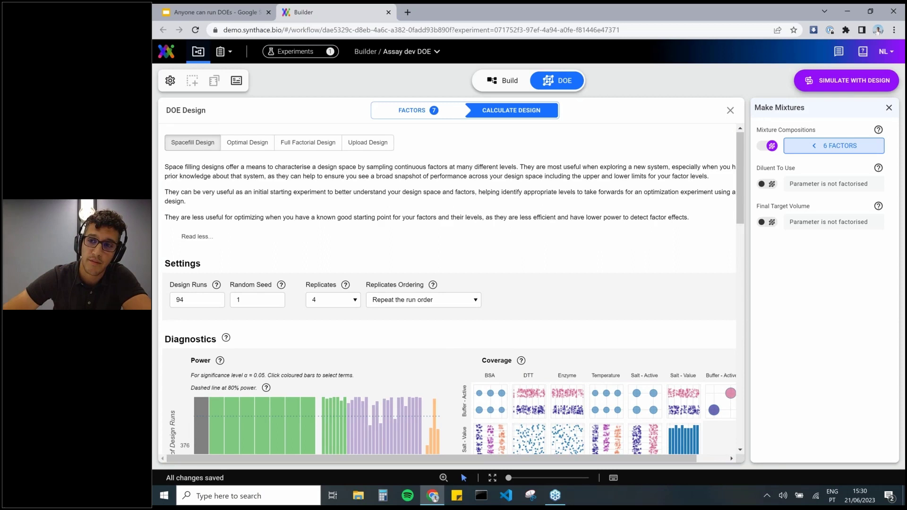
{"action": "left_click", "coordinate": [839, 84]}
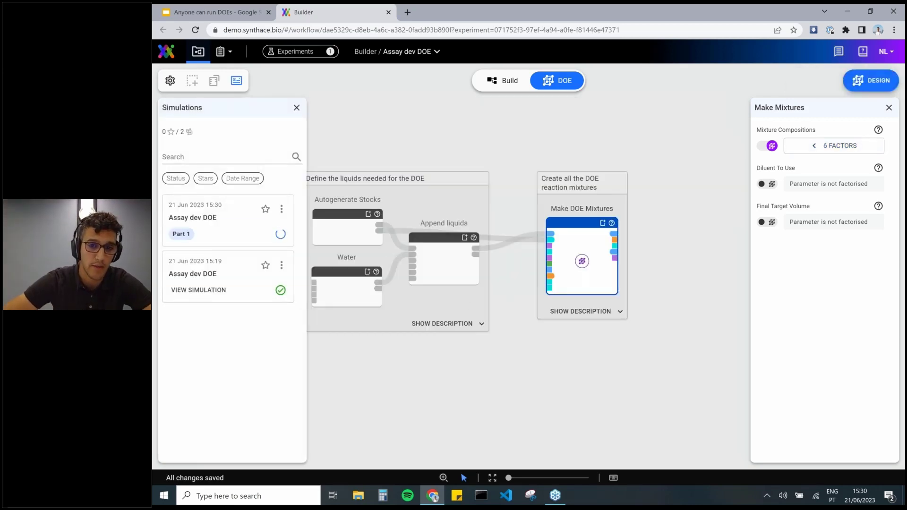
{"action": "left_click_drag", "start_coordinate": [413, 360], "coordinate": [470, 358]}
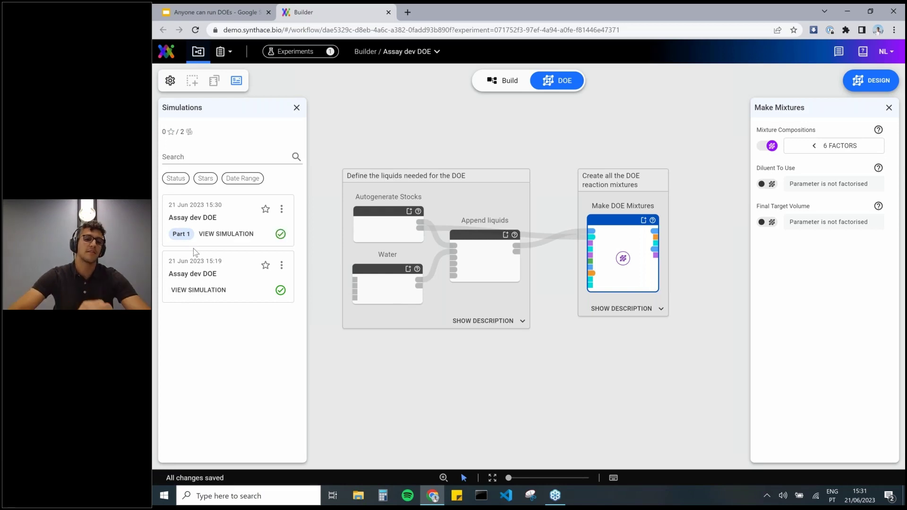
Step: Open the latest Assay dev DOE simulation in a new browser tab and review its resources overview, including both BSA stock concentrations
{"action": "right_click", "coordinate": [222, 238]}
{"action": "left_click", "coordinate": [251, 241]}
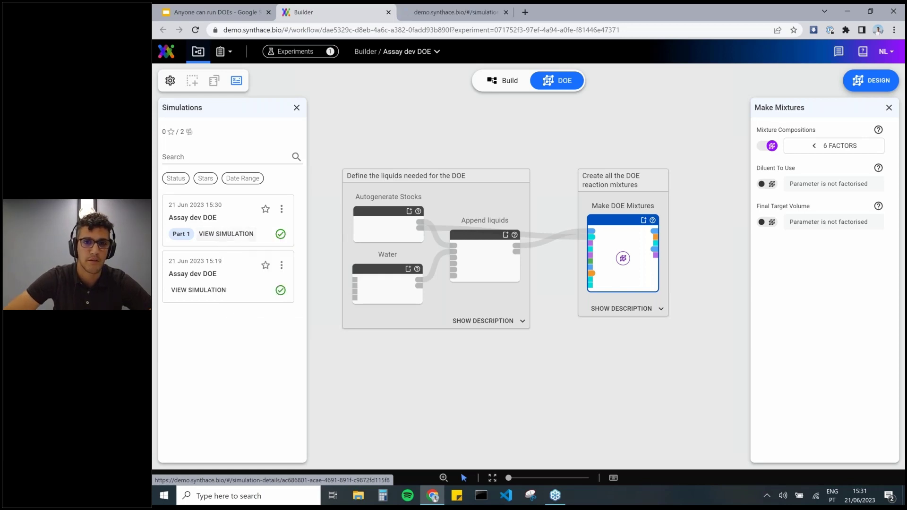
{"action": "left_click", "coordinate": [440, 14]}
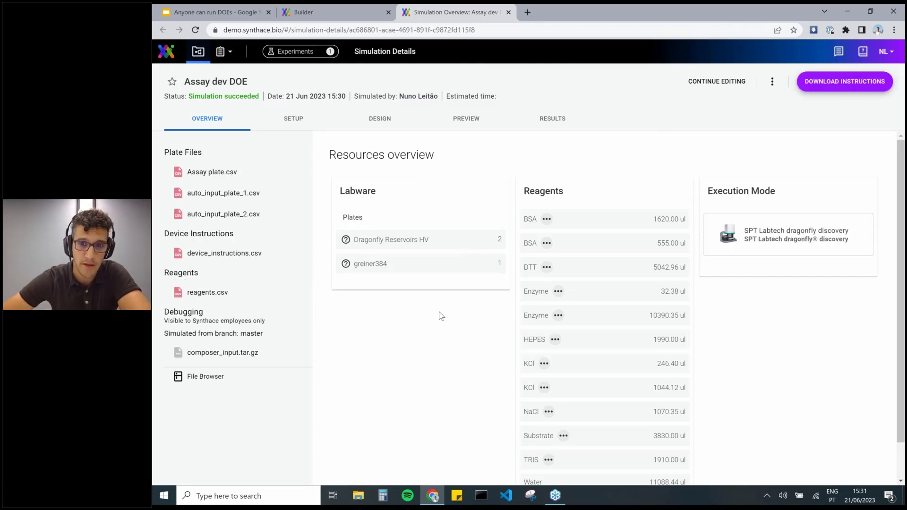
{"action": "scroll", "coordinate": [439, 314], "scroll_direction": "down", "scroll_amount": 1}
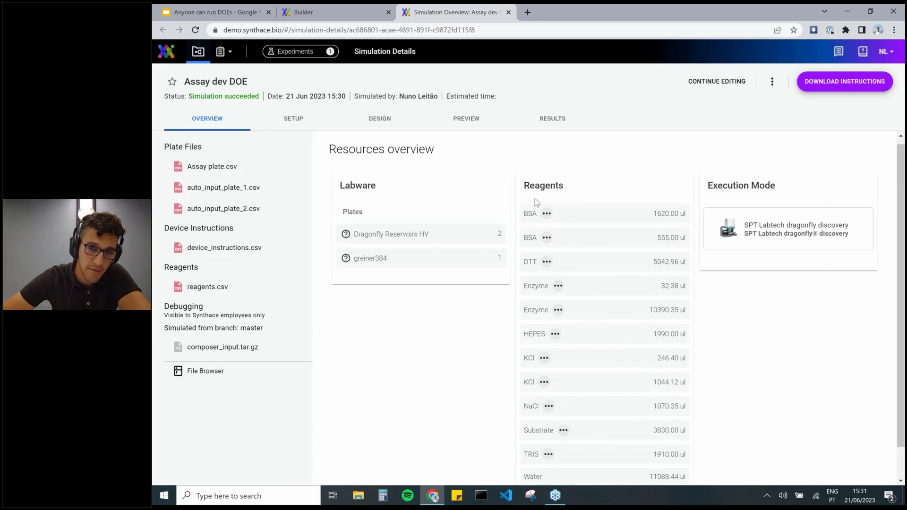
{"action": "mouse_move", "coordinate": [550, 217]}
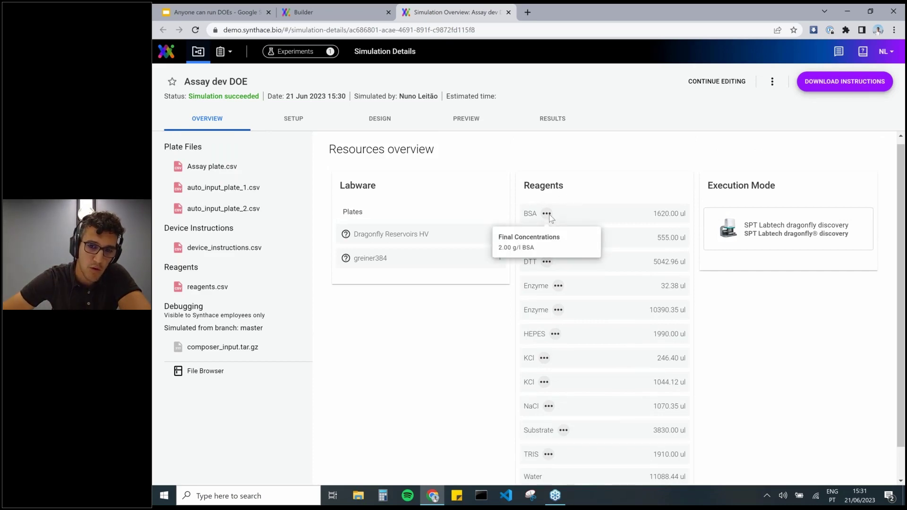
{"action": "mouse_move", "coordinate": [549, 238]}
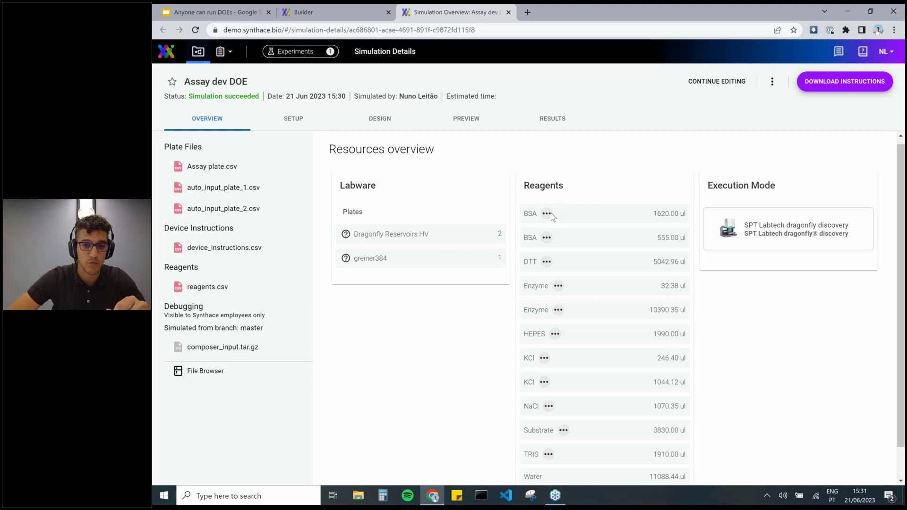
{"action": "mouse_move", "coordinate": [551, 213]}
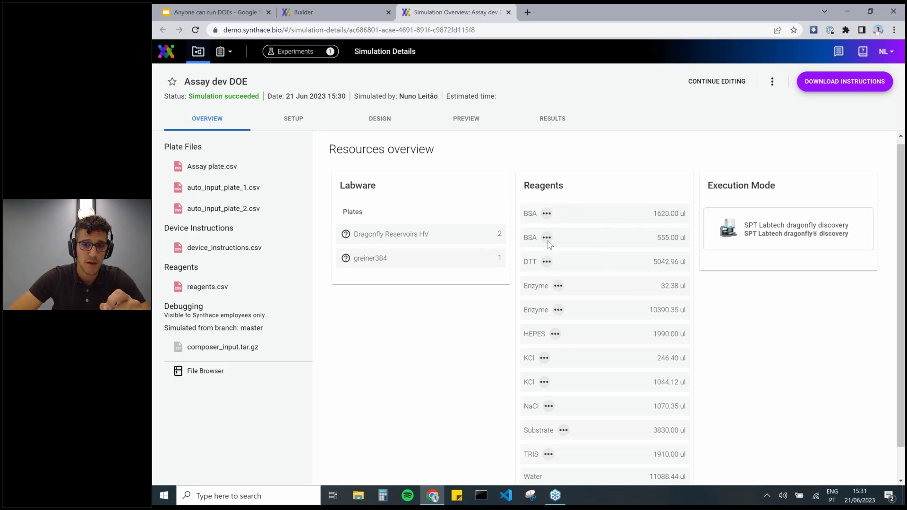
{"action": "mouse_move", "coordinate": [548, 241]}
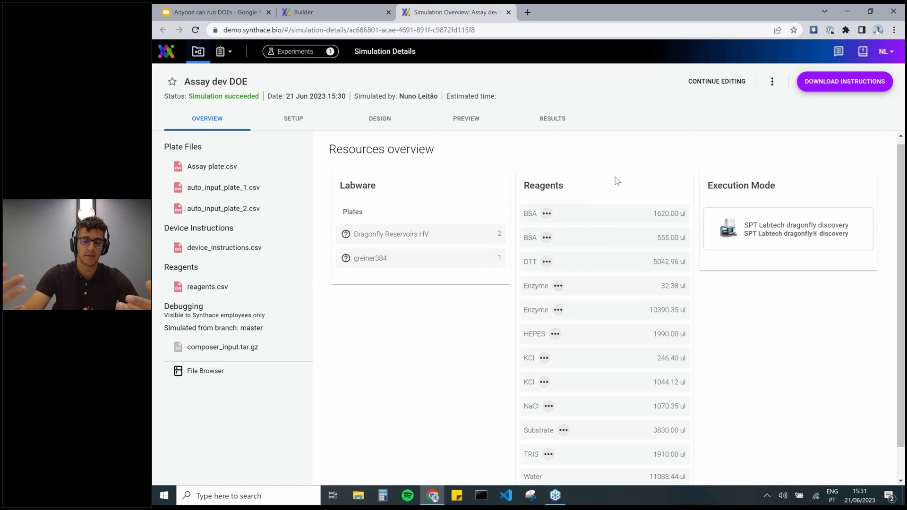
Step: Review the simulation's design runs across all factor columns through to Replicate, Condition and Control
{"action": "left_click", "coordinate": [380, 119]}
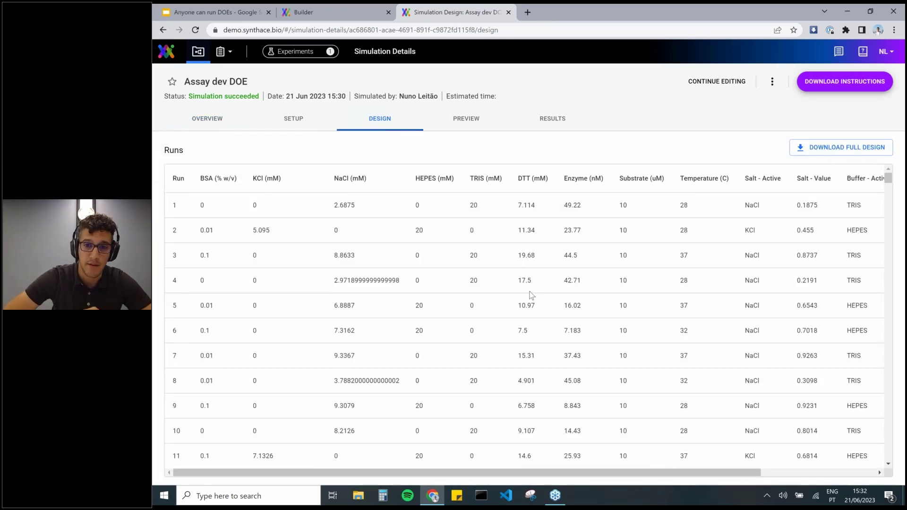
{"action": "scroll", "coordinate": [862, 193], "scroll_direction": "right", "scroll_amount": 1}
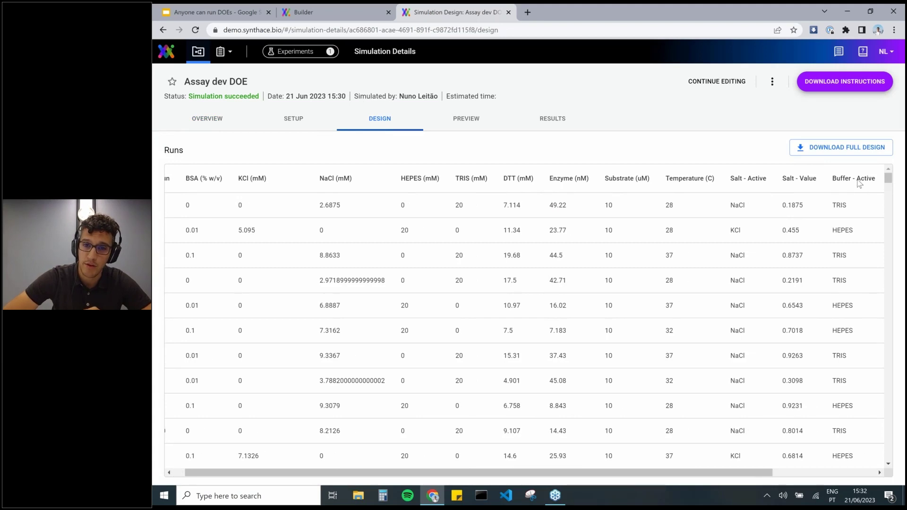
{"action": "scroll", "coordinate": [584, 314], "scroll_direction": "right", "scroll_amount": 5}
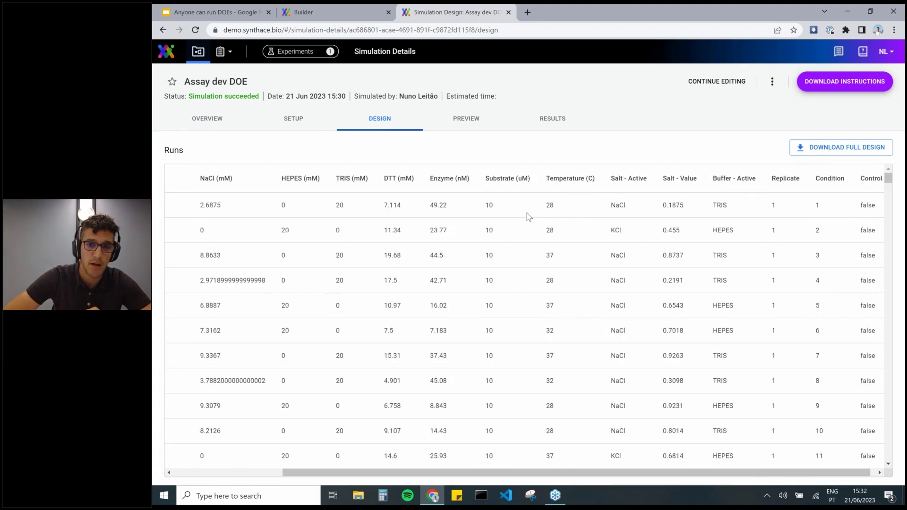
Step: Preview the simulated liquid handling and advance it from the first step to the final one
{"action": "left_click", "coordinate": [478, 120]}
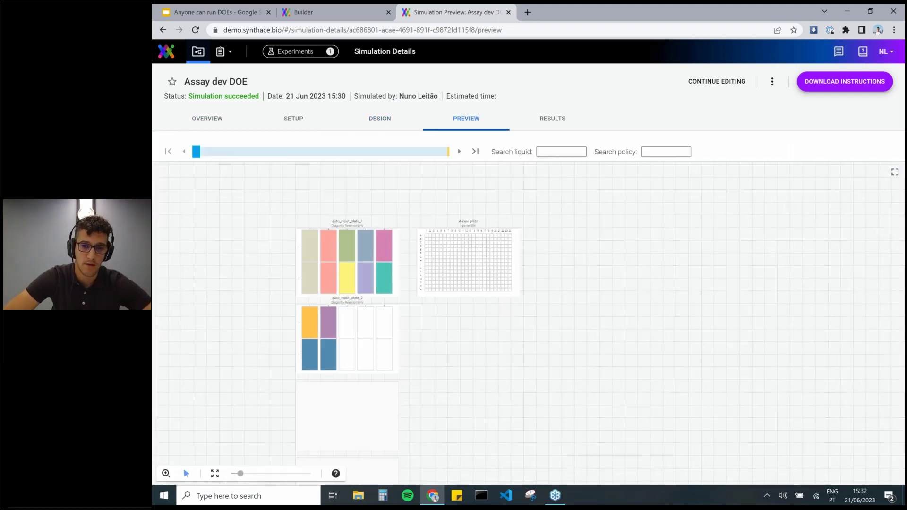
{"action": "left_click", "coordinate": [202, 156]}
{"action": "left_click_drag", "start_coordinate": [197, 152], "coordinate": [276, 151]}
{"action": "left_click_drag", "start_coordinate": [341, 149], "coordinate": [461, 163]}
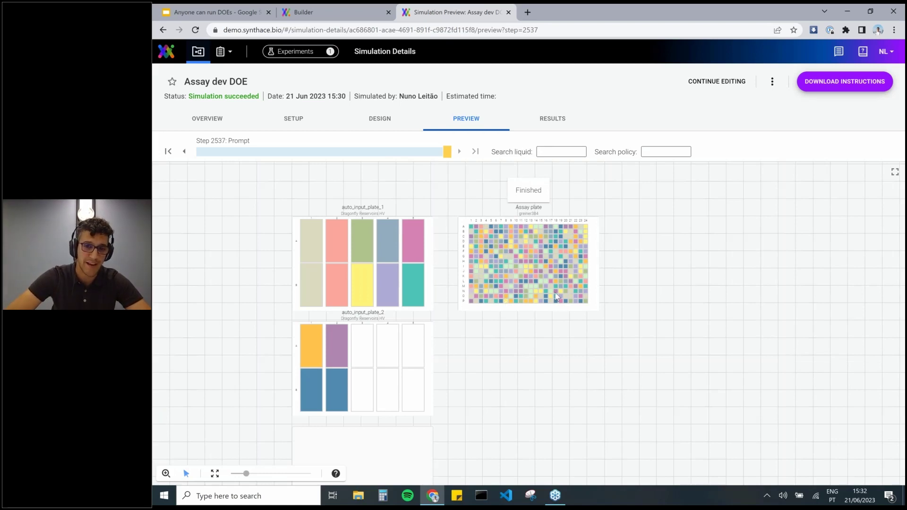
Step: Inspect well D2 of the Assay plate, checking its liquid provenance, design factors, source liquids and final concentrations
{"action": "left_click", "coordinate": [480, 245]}
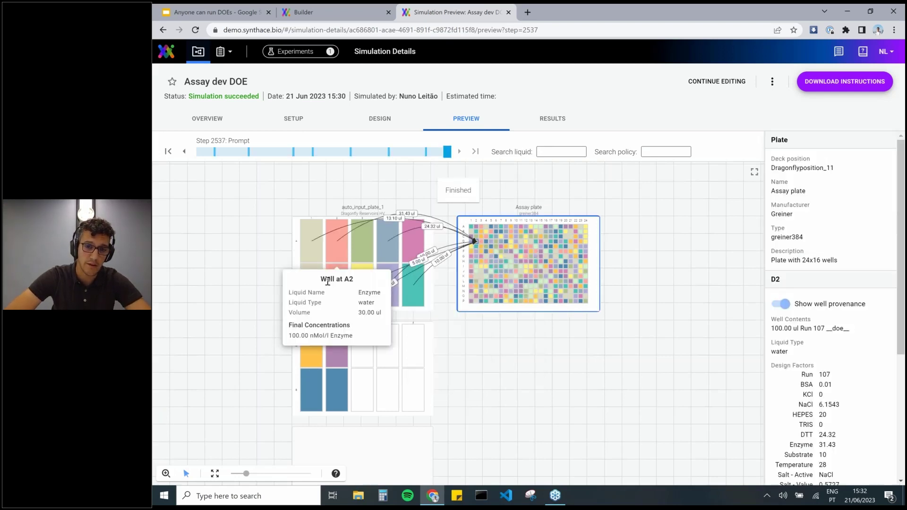
{"action": "scroll", "coordinate": [328, 280], "scroll_direction": "up", "scroll_amount": 1}
{"action": "scroll", "coordinate": [327, 281], "scroll_direction": "up", "scroll_amount": 1}
{"action": "left_click_drag", "start_coordinate": [550, 405], "coordinate": [561, 451]}
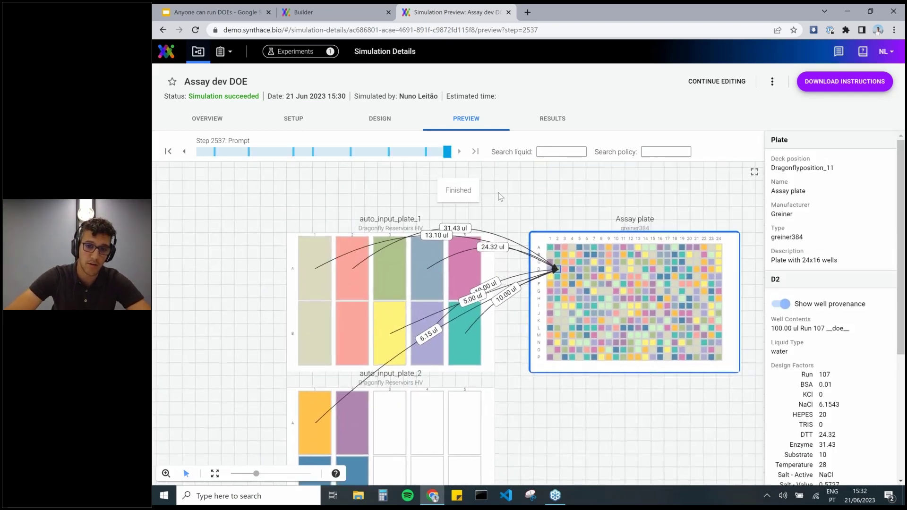
{"action": "scroll", "coordinate": [829, 316], "scroll_direction": "down", "scroll_amount": 1}
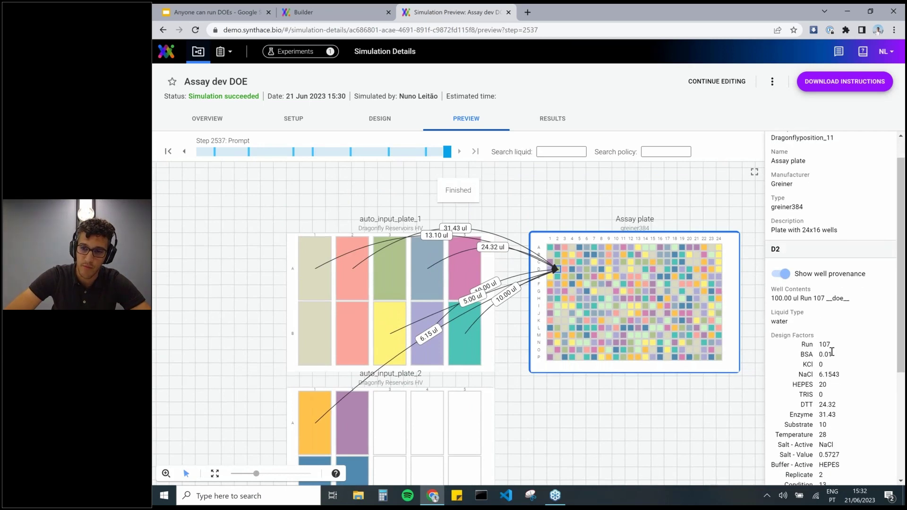
{"action": "scroll", "coordinate": [855, 425], "scroll_direction": "down", "scroll_amount": 1}
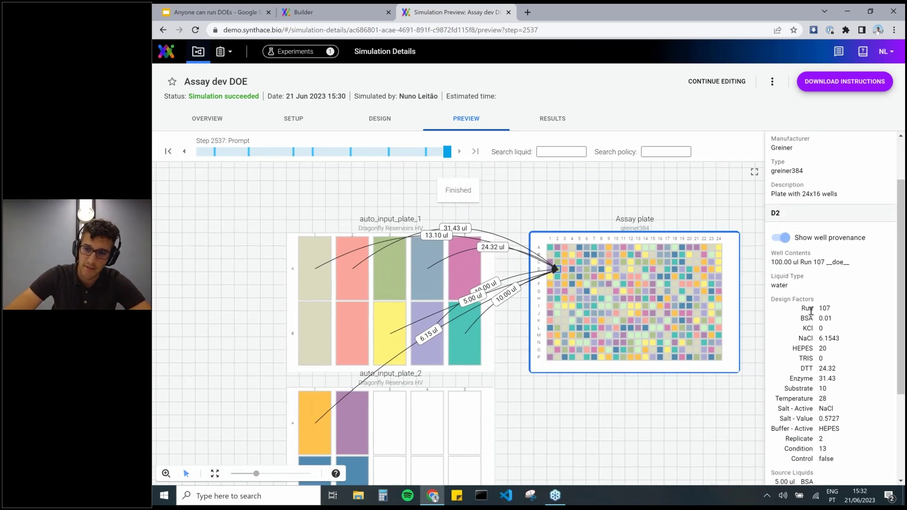
{"action": "scroll", "coordinate": [836, 409], "scroll_direction": "down", "scroll_amount": 3}
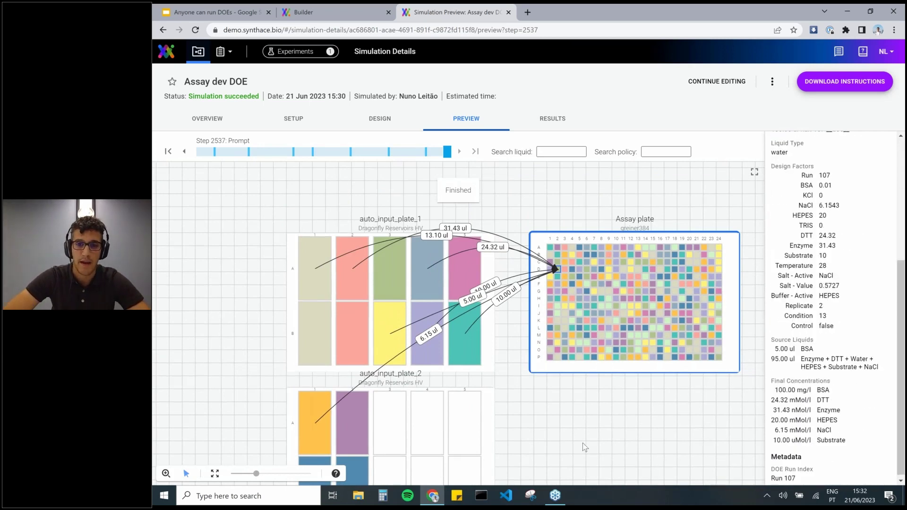
{"action": "scroll", "coordinate": [583, 443], "scroll_direction": "down", "scroll_amount": 2}
{"action": "left_click_drag", "start_coordinate": [607, 186], "coordinate": [565, 166]}
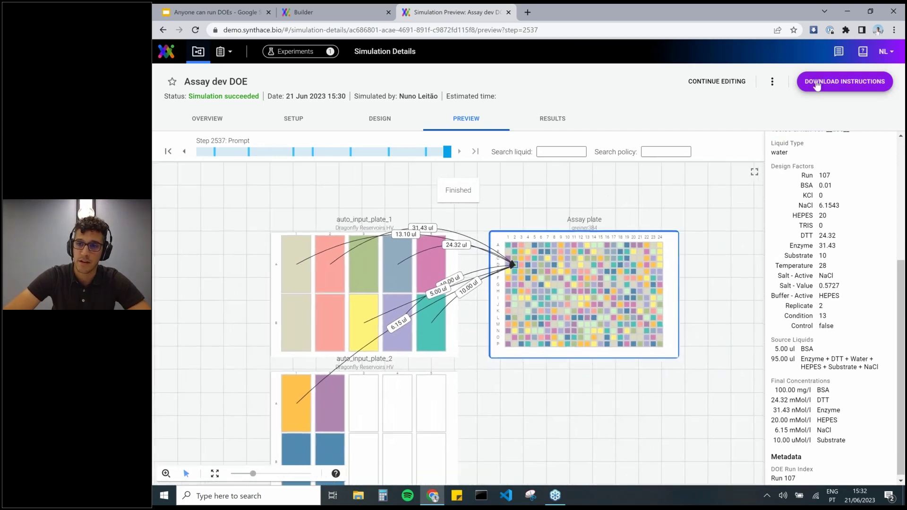
Step: Download the simulation's instructions and check the execution mode in its overview
{"action": "left_click", "coordinate": [844, 81]}
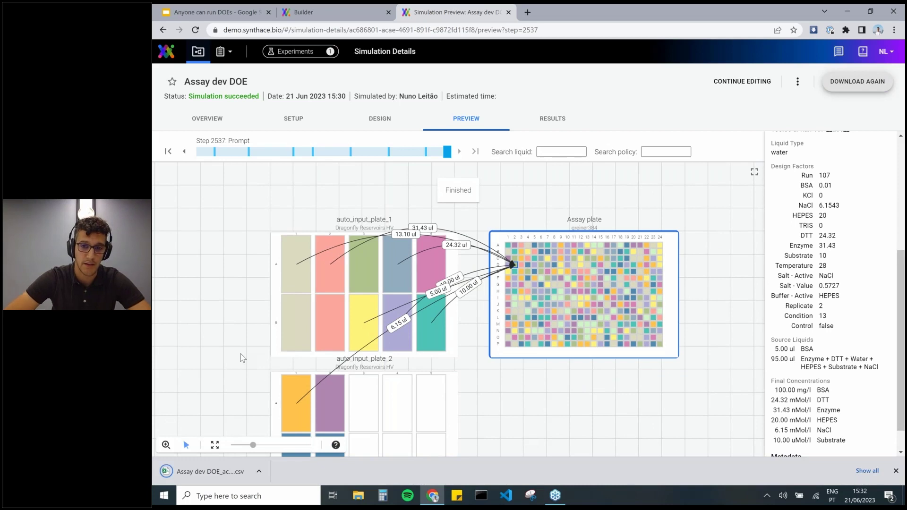
{"action": "left_click", "coordinate": [208, 119]}
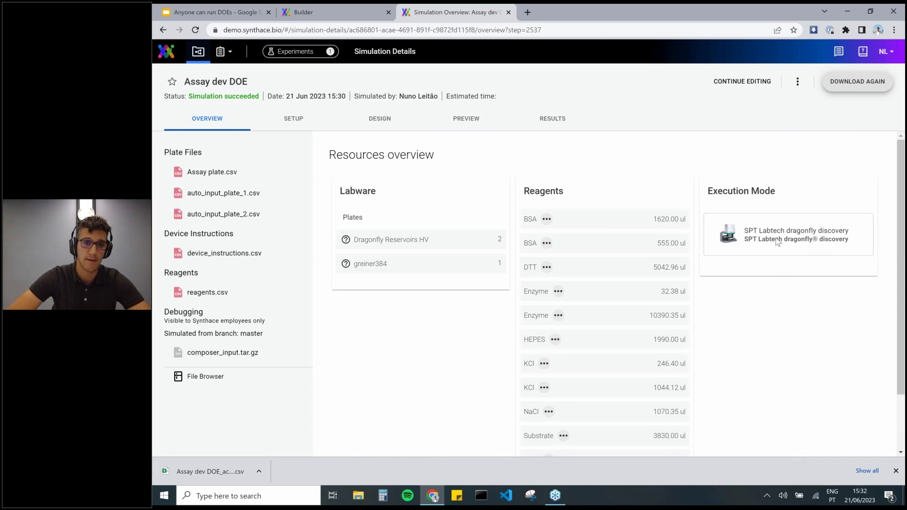
Step: Return to the workflow's DOE design and group its runs by the Temperature factor, constant on workflows
{"action": "left_click", "coordinate": [367, 8]}
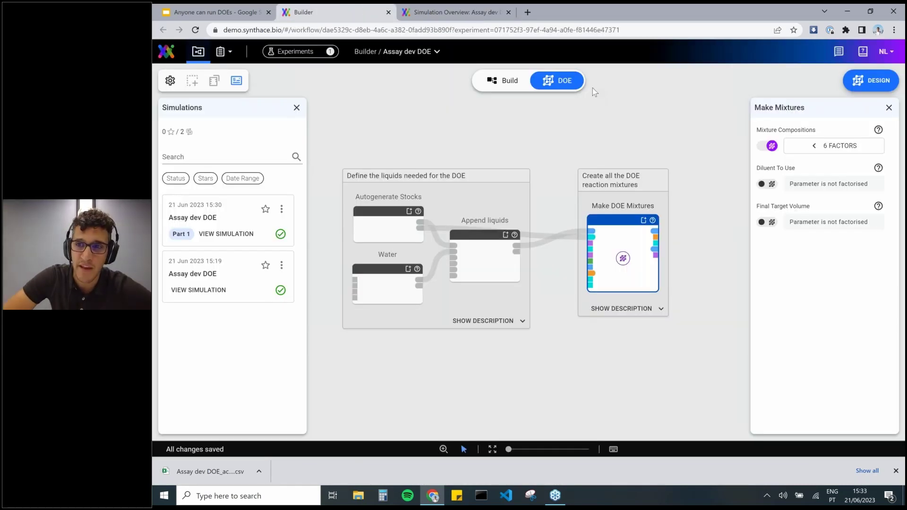
{"action": "left_click", "coordinate": [870, 80]}
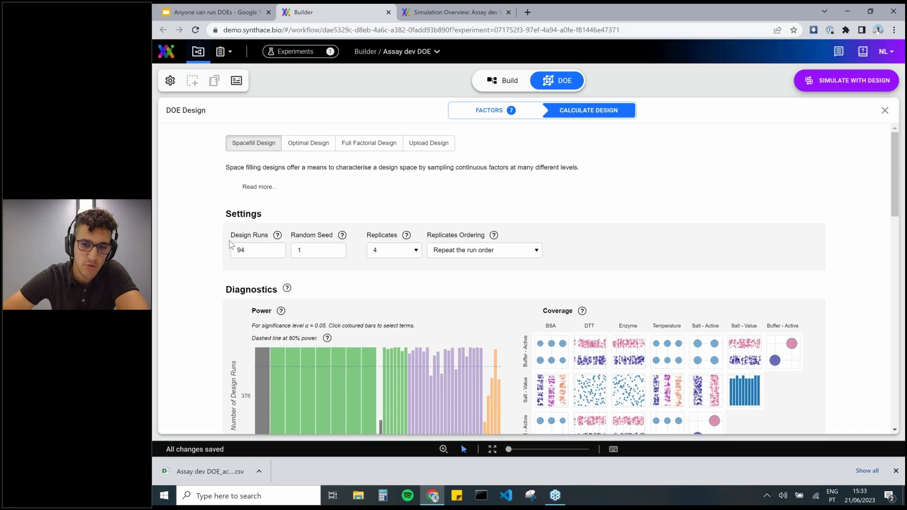
{"action": "scroll", "coordinate": [184, 320], "scroll_direction": "down", "scroll_amount": 1}
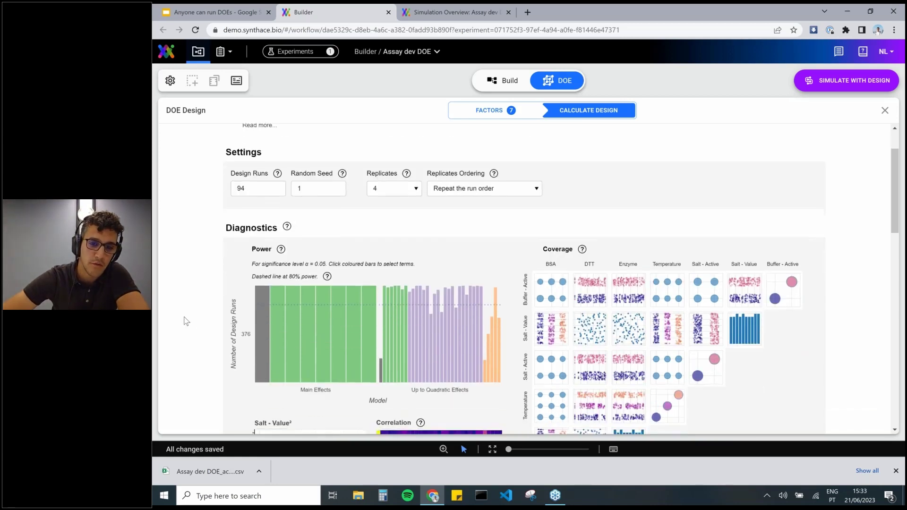
{"action": "scroll", "coordinate": [186, 322], "scroll_direction": "down", "scroll_amount": 15}
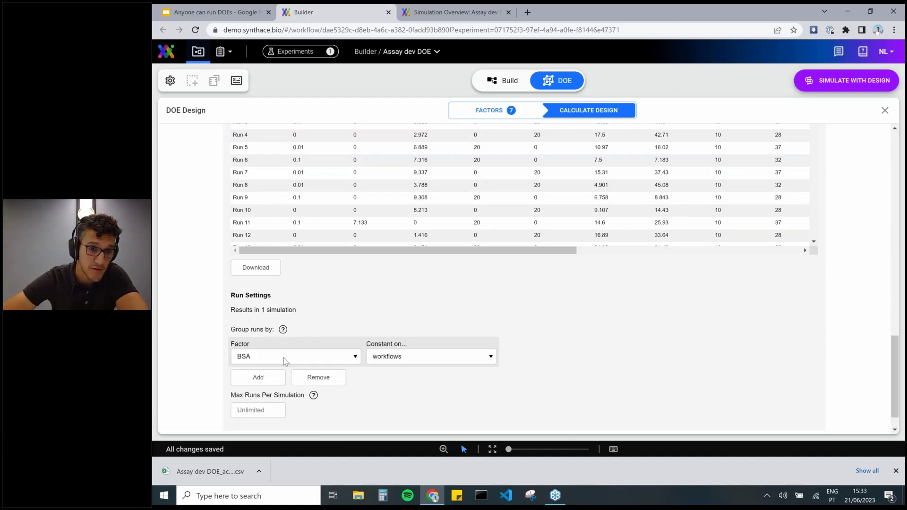
{"action": "left_click", "coordinate": [283, 358]}
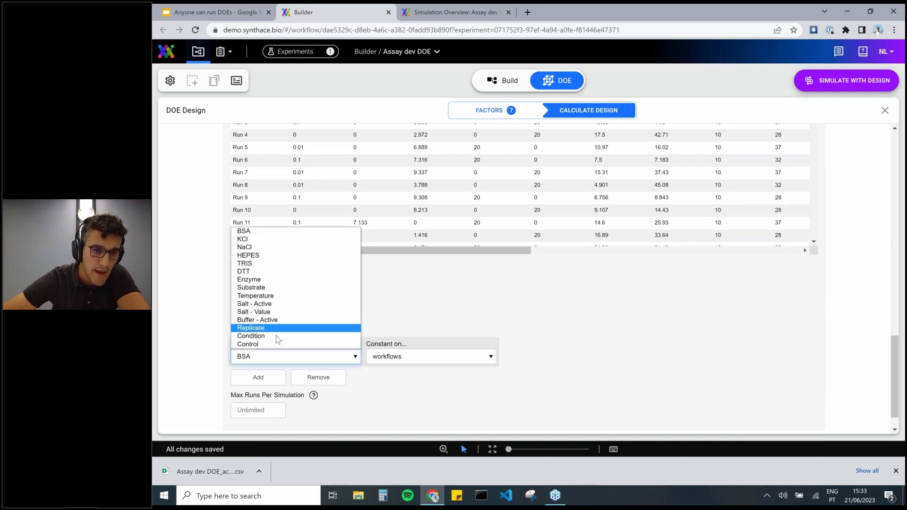
{"action": "left_click", "coordinate": [273, 300]}
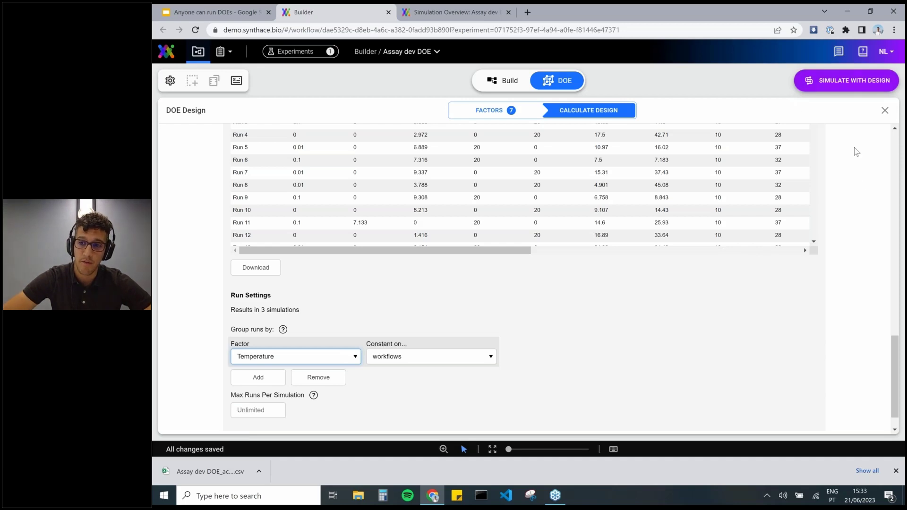
Step: Simulate the workflow with the design whose runs are grouped by temperature
{"action": "scroll", "coordinate": [856, 151], "scroll_direction": "up", "scroll_amount": 1}
{"action": "scroll", "coordinate": [854, 147], "scroll_direction": "up", "scroll_amount": 5}
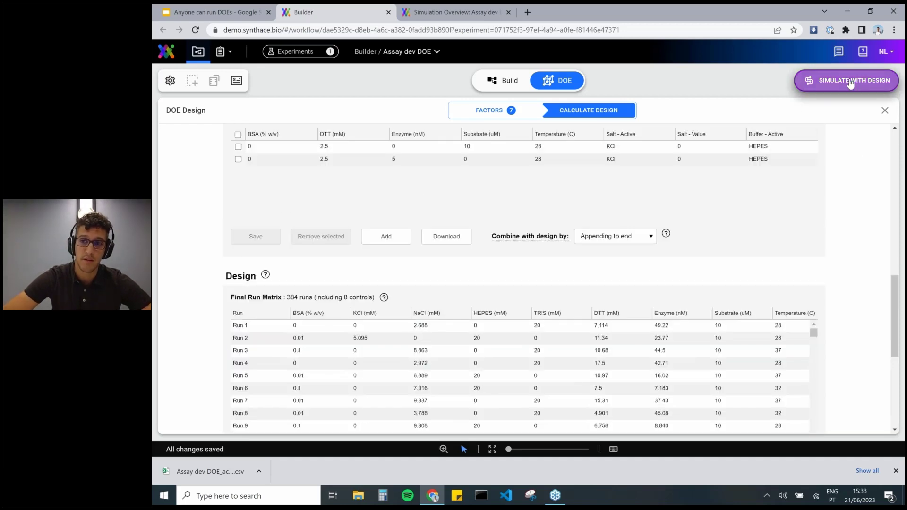
{"action": "left_click", "coordinate": [850, 82]}
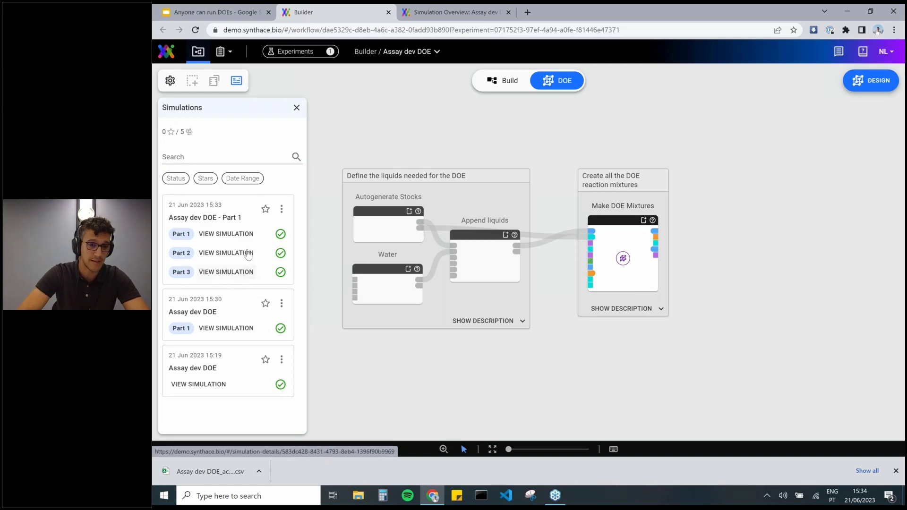
Step: Open the Part 1 and Part 2 simulations of the newest set in separate browser tabs and show Part 1
{"action": "right_click", "coordinate": [239, 236]}
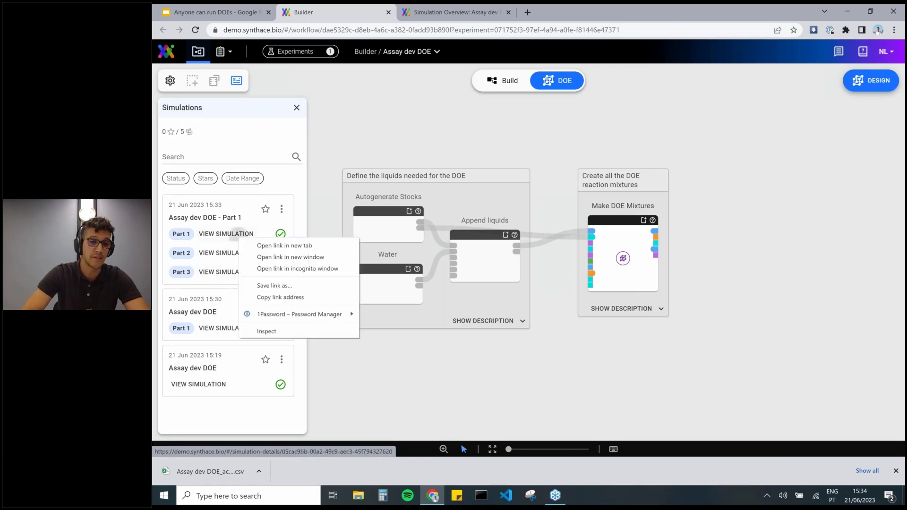
{"action": "left_click", "coordinate": [265, 246]}
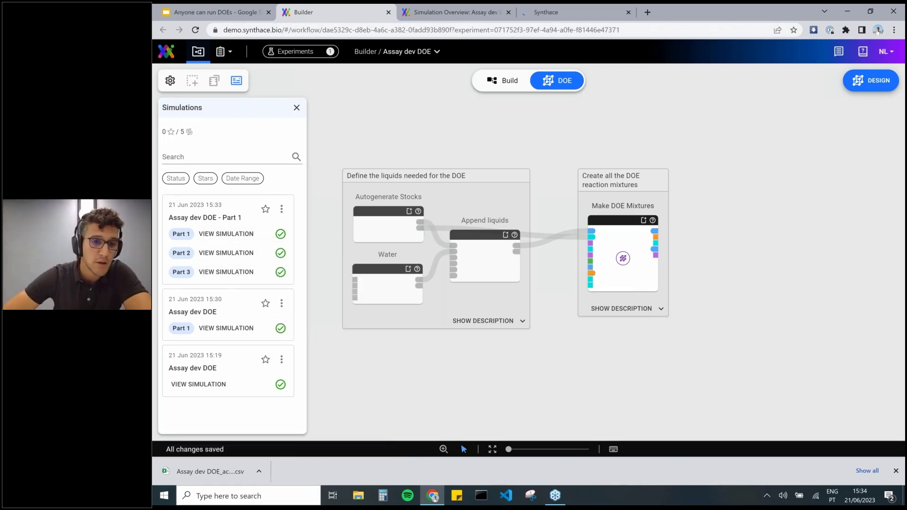
{"action": "right_click", "coordinate": [236, 255]}
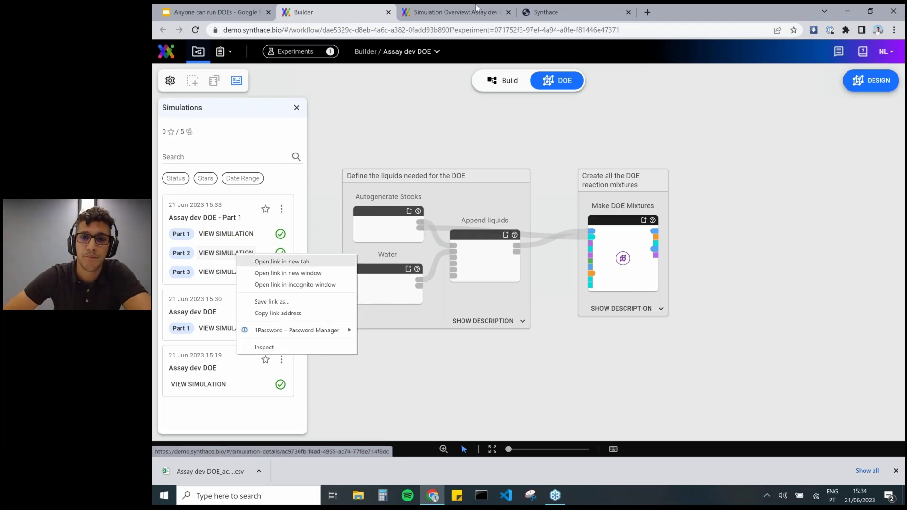
{"action": "left_click", "coordinate": [262, 264]}
{"action": "left_click", "coordinate": [558, 12]}
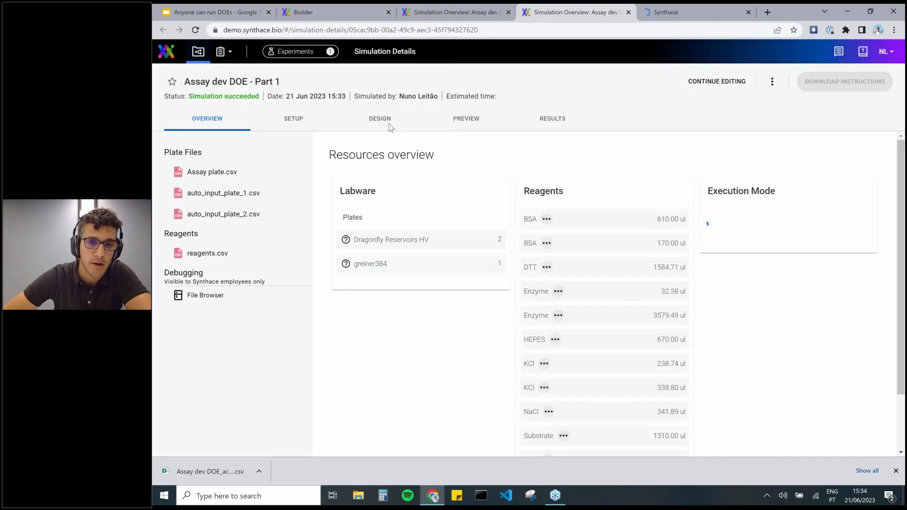
Step: Examine the design runs of the Part 1 simulation, checking the temperature of each run
{"action": "left_click", "coordinate": [380, 119]}
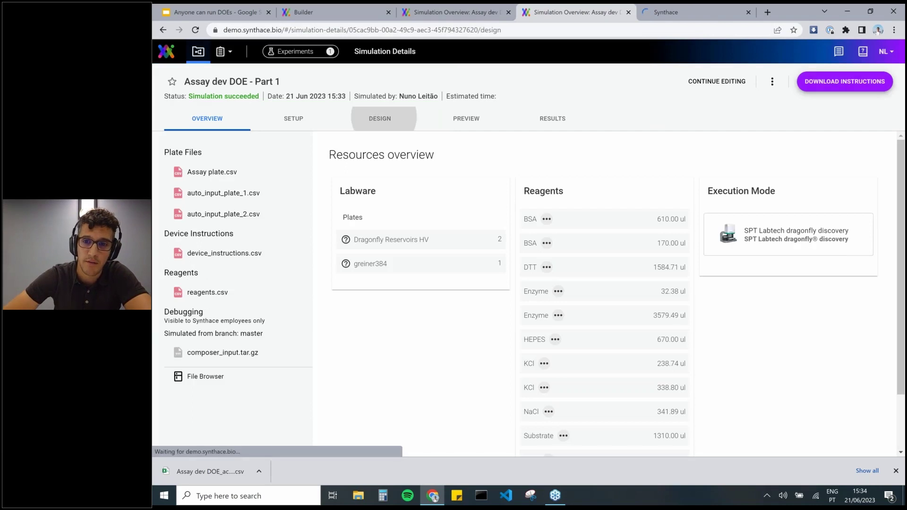
{"action": "scroll", "coordinate": [690, 334], "scroll_direction": "down", "scroll_amount": 3}
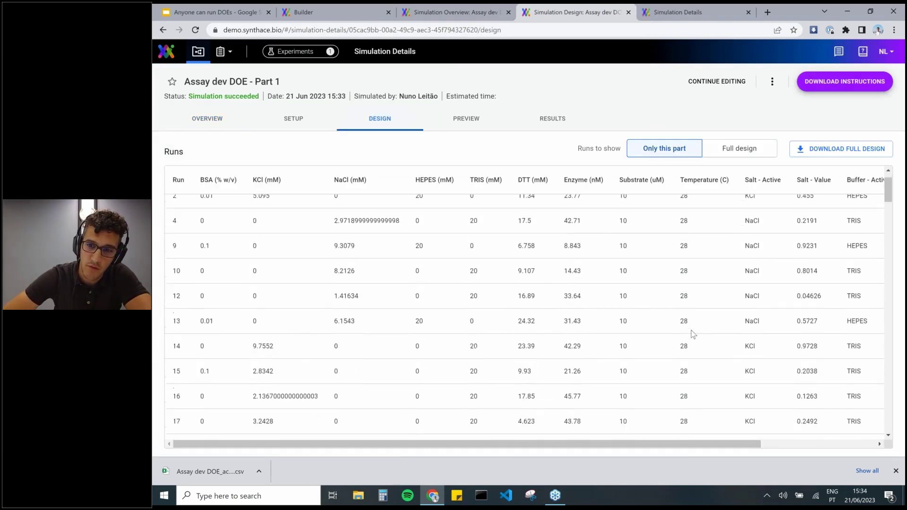
{"action": "scroll", "coordinate": [693, 334], "scroll_direction": "up", "scroll_amount": 5}
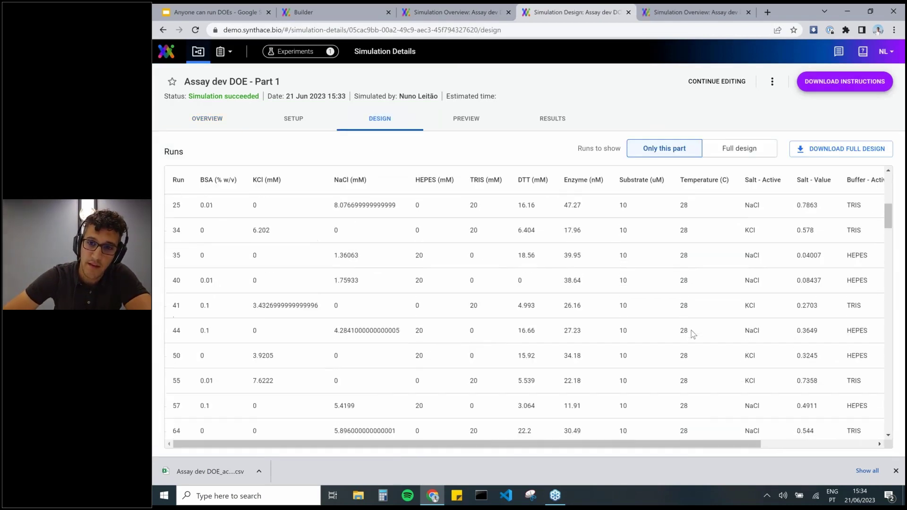
Step: Examine the temperatures of the Part 2 simulation's design runs, then show the runs of the full design
{"action": "left_click", "coordinate": [684, 6]}
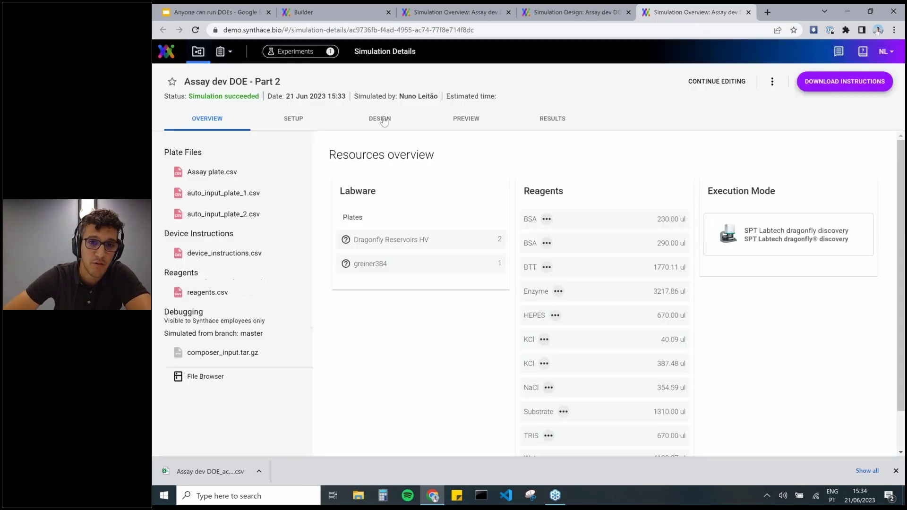
{"action": "left_click", "coordinate": [382, 119]}
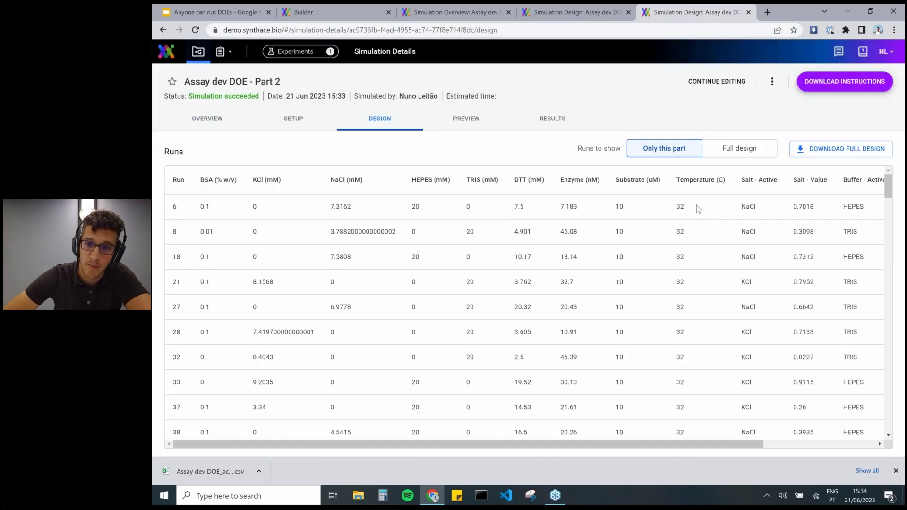
{"action": "scroll", "coordinate": [670, 350], "scroll_direction": "down", "scroll_amount": 3}
{"action": "scroll", "coordinate": [670, 350], "scroll_direction": "up", "scroll_amount": 3}
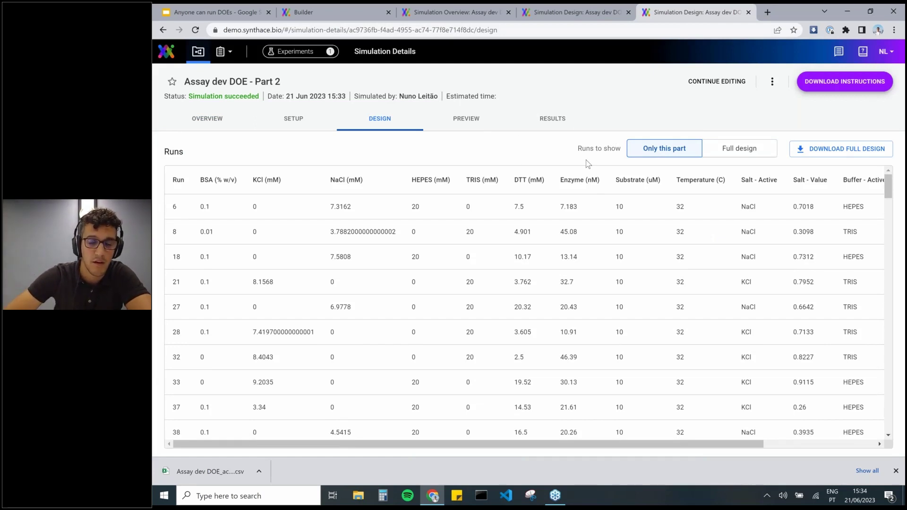
{"action": "left_click", "coordinate": [728, 150]}
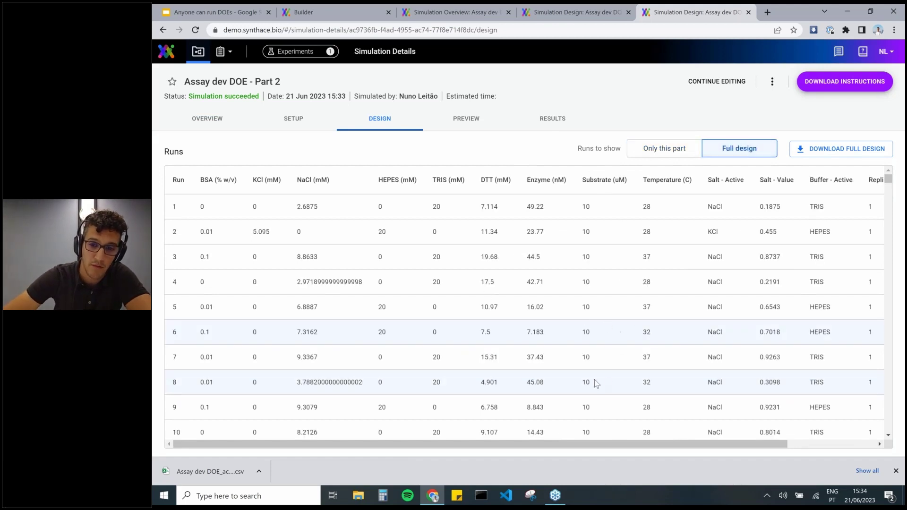
Step: Preview the Part 2 simulation and skip to its final step to view the filled assay plate
{"action": "left_click", "coordinate": [467, 121]}
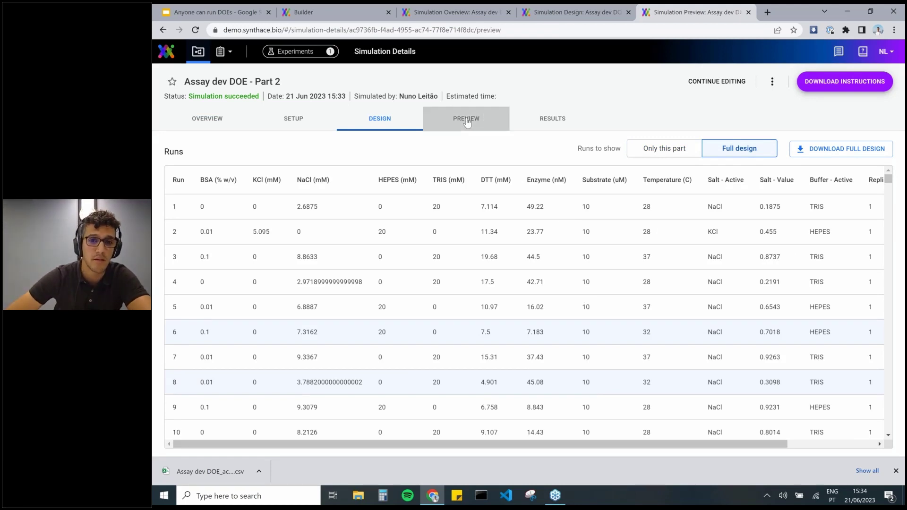
{"action": "scroll", "coordinate": [256, 209], "scroll_direction": "up", "scroll_amount": 3}
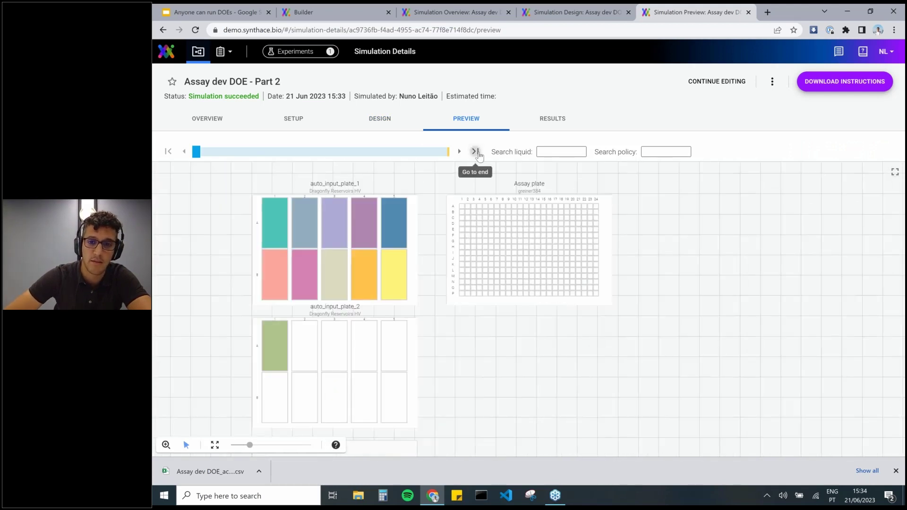
{"action": "left_click", "coordinate": [475, 151]}
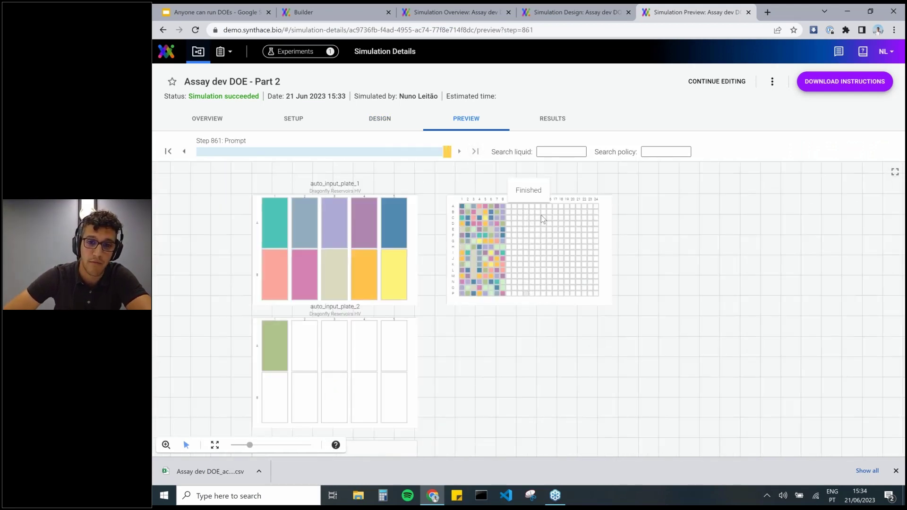
Step: Preview the Part 1 simulation at its final step and examine the filled assay plate up close
{"action": "left_click", "coordinate": [584, 10]}
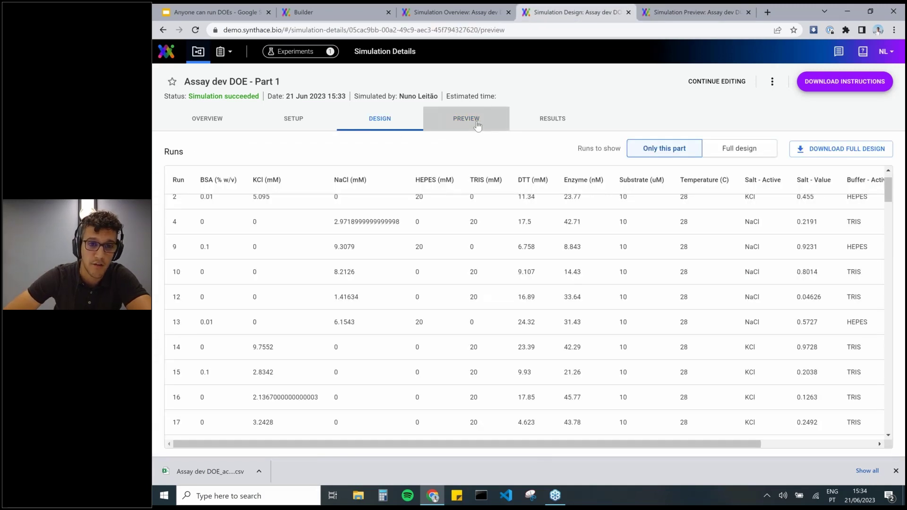
{"action": "left_click", "coordinate": [477, 125]}
{"action": "left_click", "coordinate": [476, 151]}
{"action": "mouse_move", "coordinate": [281, 193]}
{"action": "scroll", "coordinate": [501, 373], "scroll_direction": "up", "scroll_amount": 3}
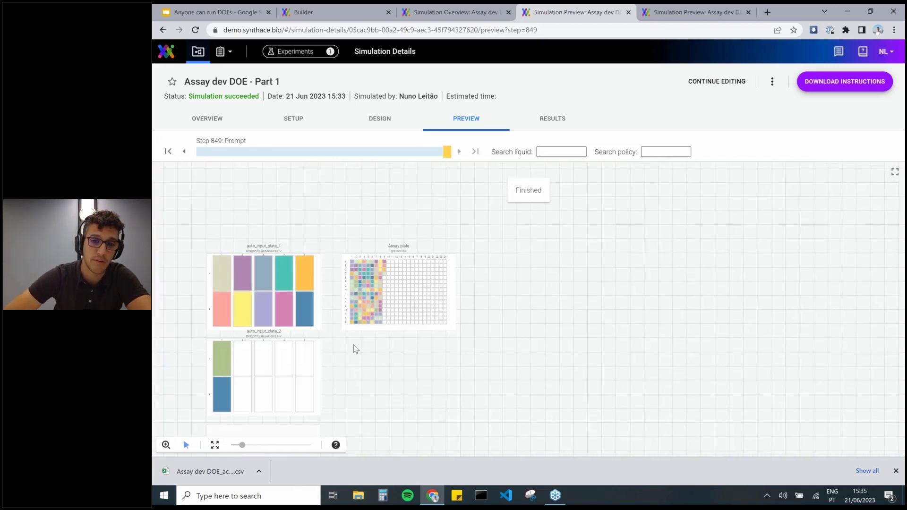
{"action": "scroll", "coordinate": [355, 349], "scroll_direction": "up", "scroll_amount": 3}
{"action": "mouse_move", "coordinate": [411, 336]}
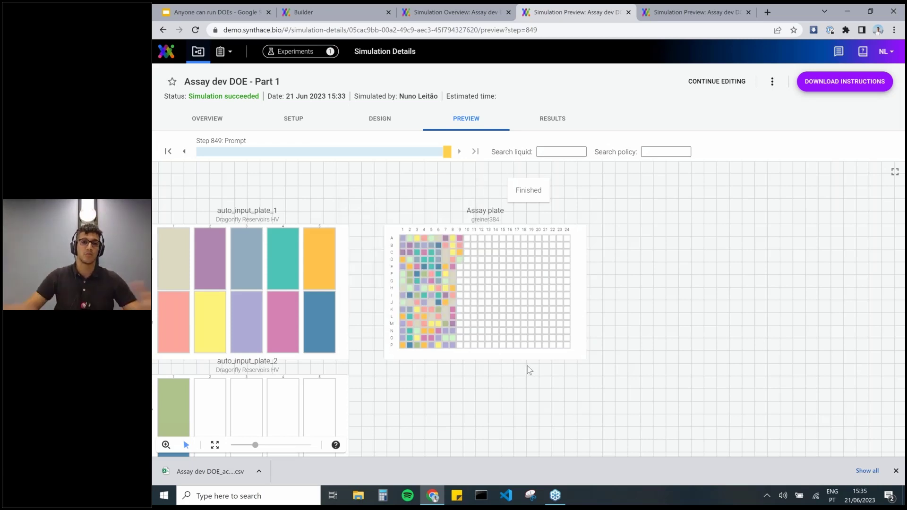
Step: Return to the workflow builder, open the Assay Development DOE experiment containing this workflow, and inspect its map of snapshots and simulations
{"action": "left_click", "coordinate": [336, 10]}
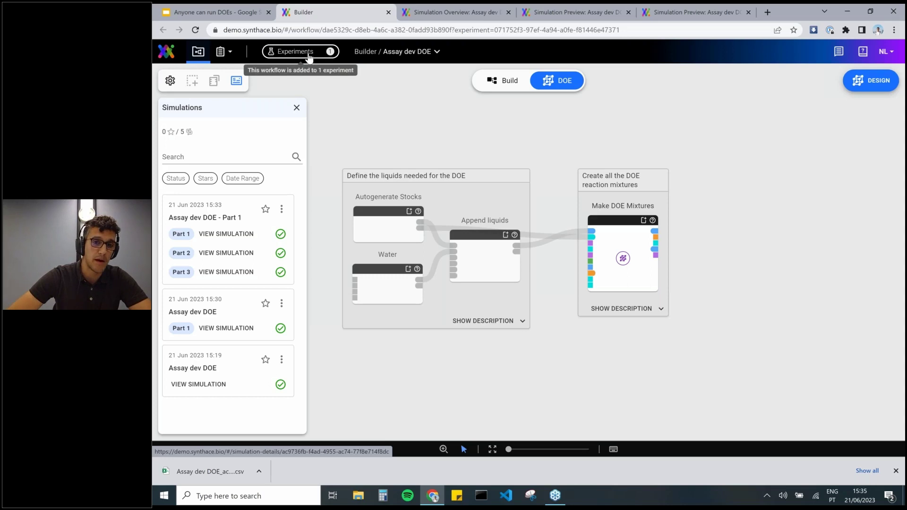
{"action": "left_click", "coordinate": [292, 53]}
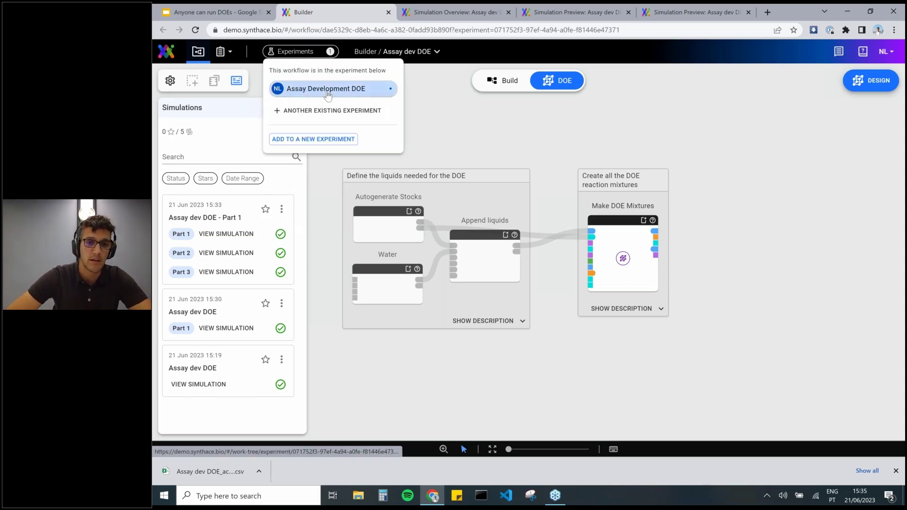
{"action": "left_click", "coordinate": [327, 90]}
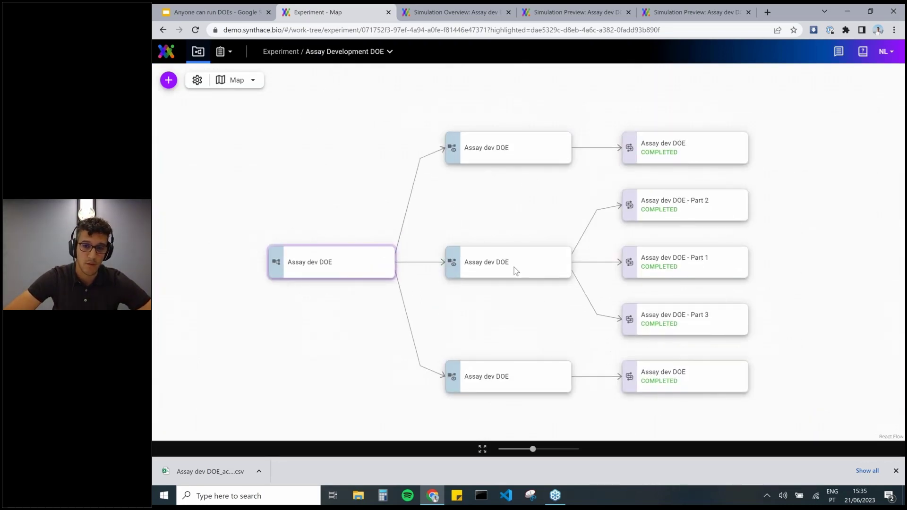
{"action": "mouse_move", "coordinate": [517, 279]}
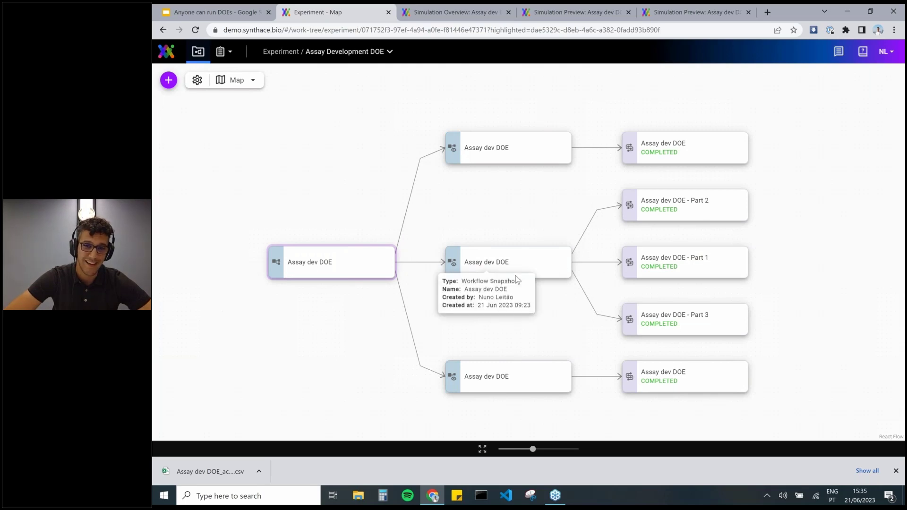
{"action": "mouse_move", "coordinate": [680, 203]}
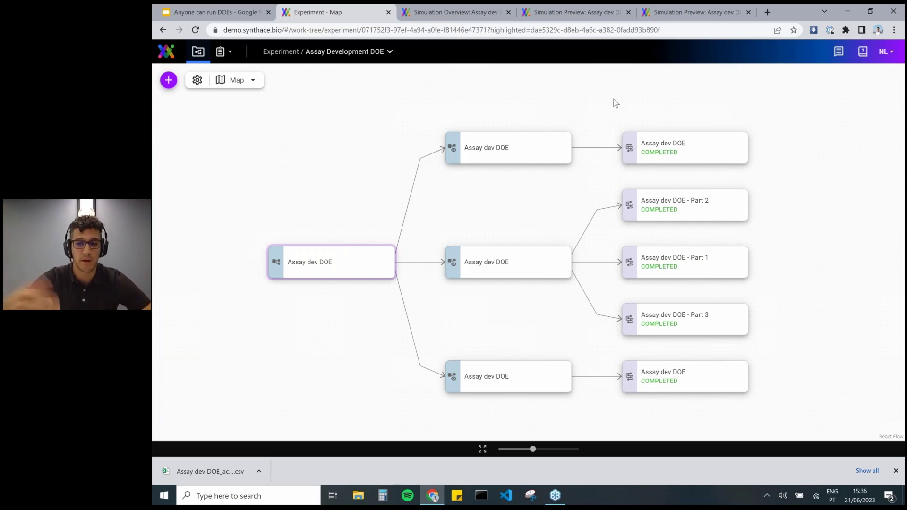
Step: Switch to the Anyone can run DOEs presentation in Google Slides and start its slideshow from the Live demo slide
{"action": "left_click", "coordinate": [222, 8]}
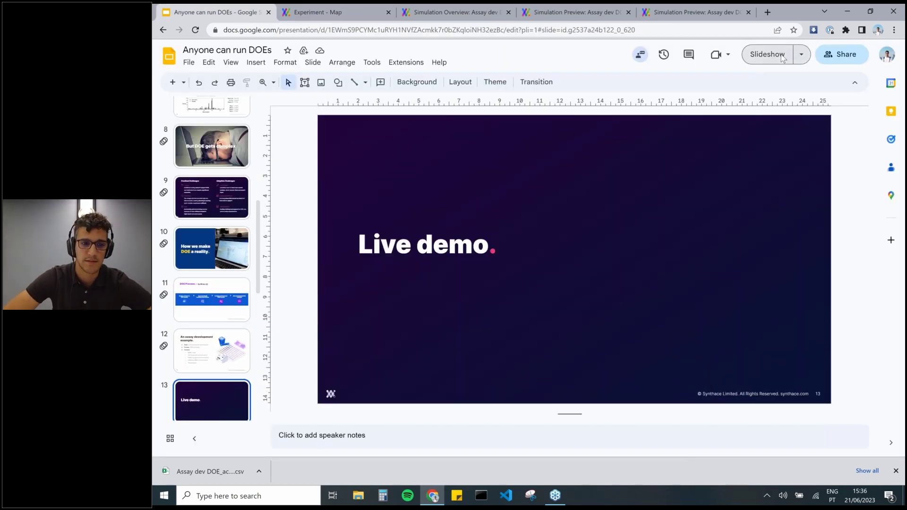
{"action": "left_click", "coordinate": [767, 54]}
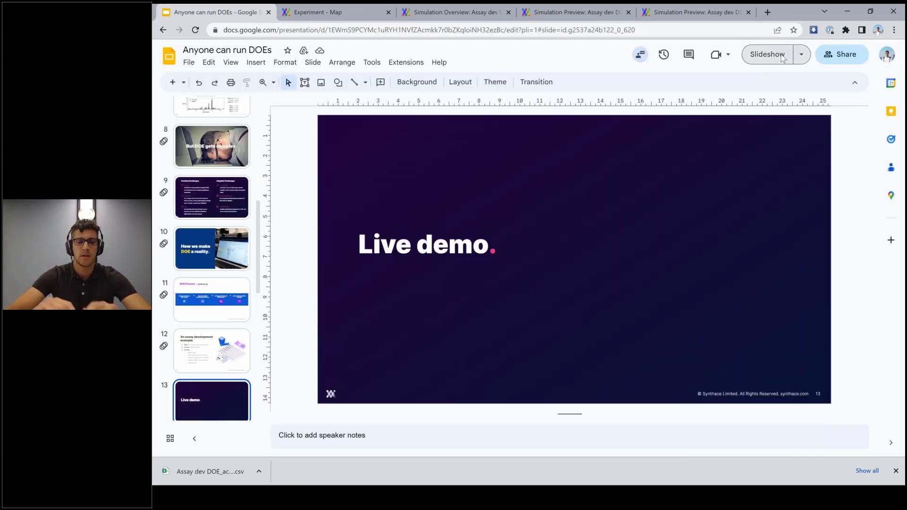